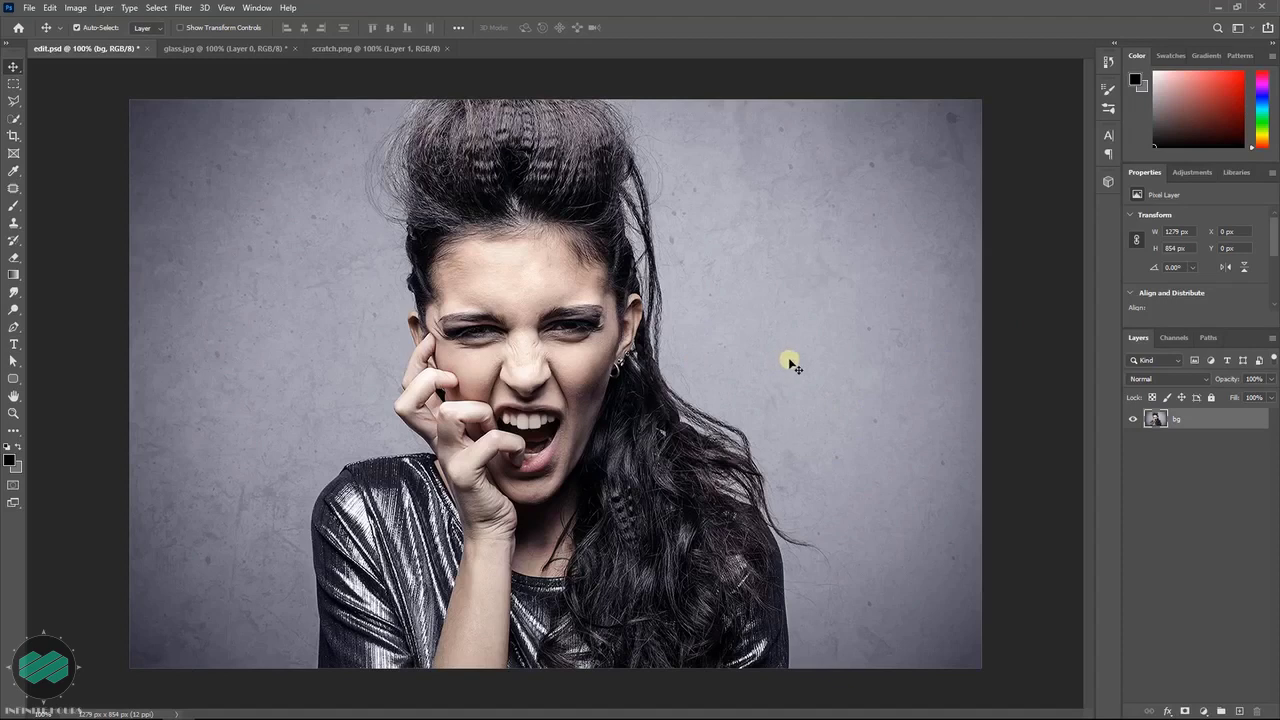
Step: Look over the glass.jpg and scratch.png images, ending back on glass.jpg
{"action": "left_click", "coordinate": [247, 52]}
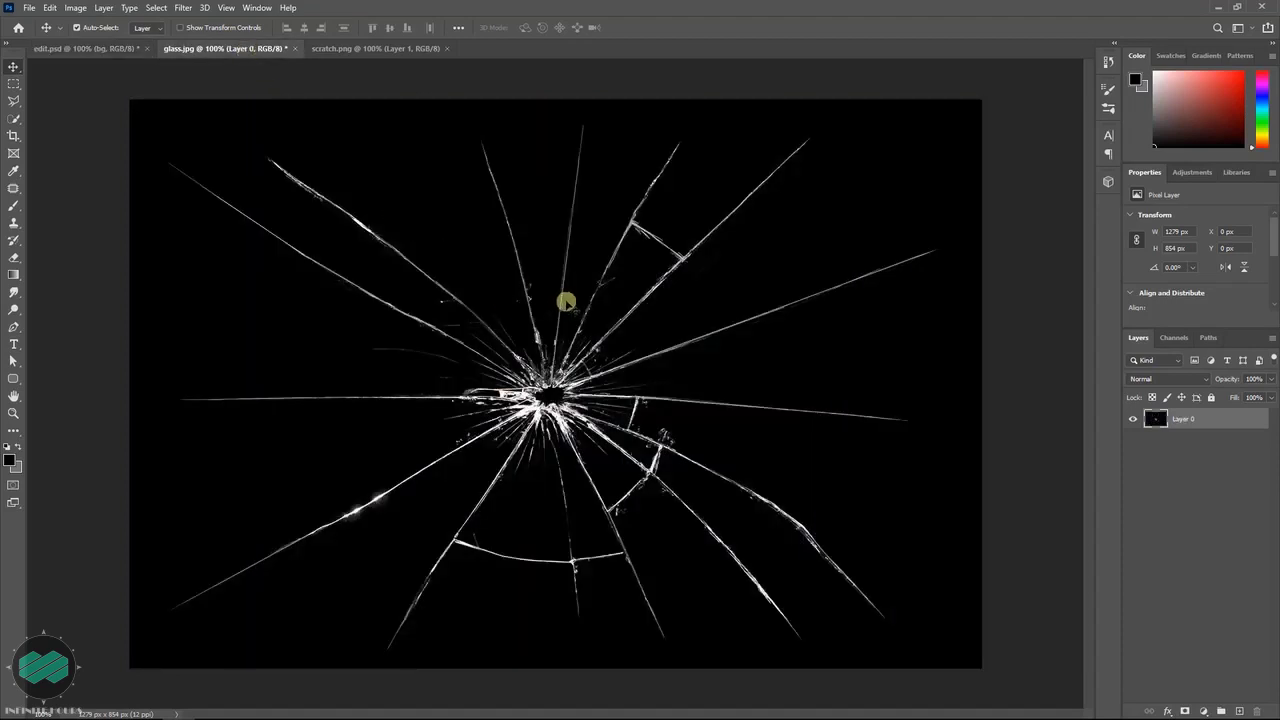
{"action": "left_click", "coordinate": [408, 50]}
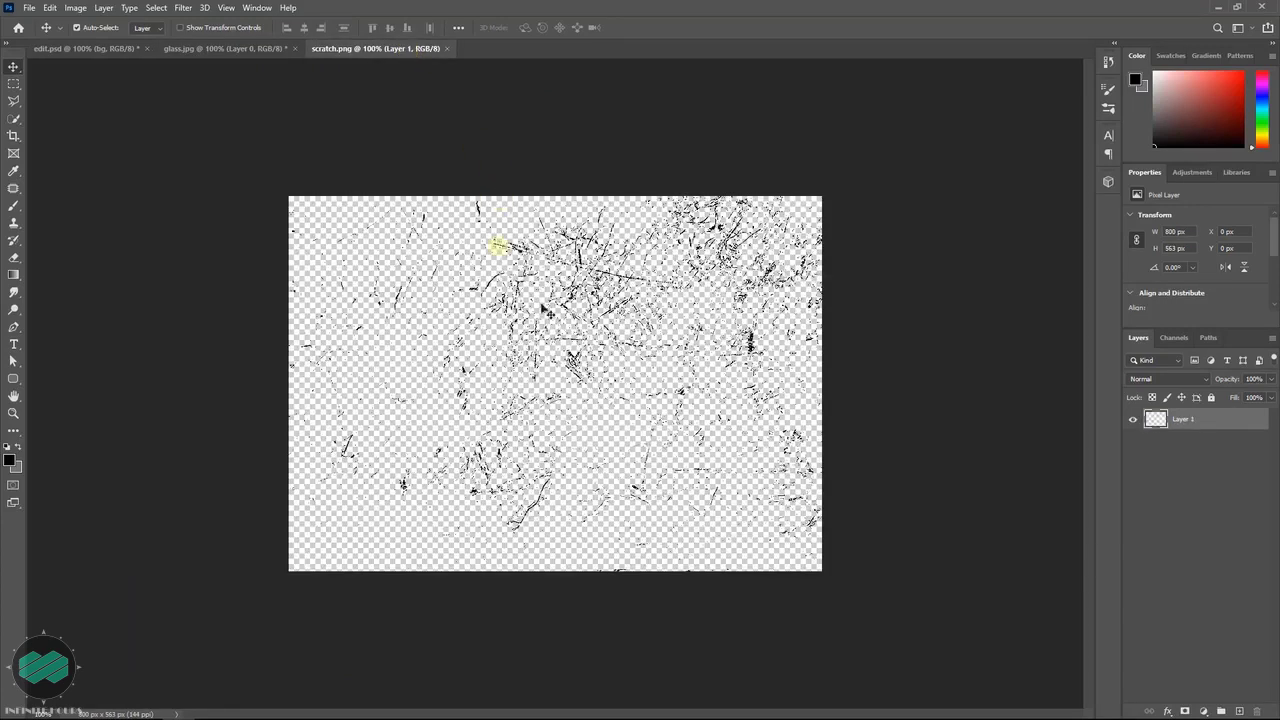
{"action": "left_click", "coordinate": [236, 48]}
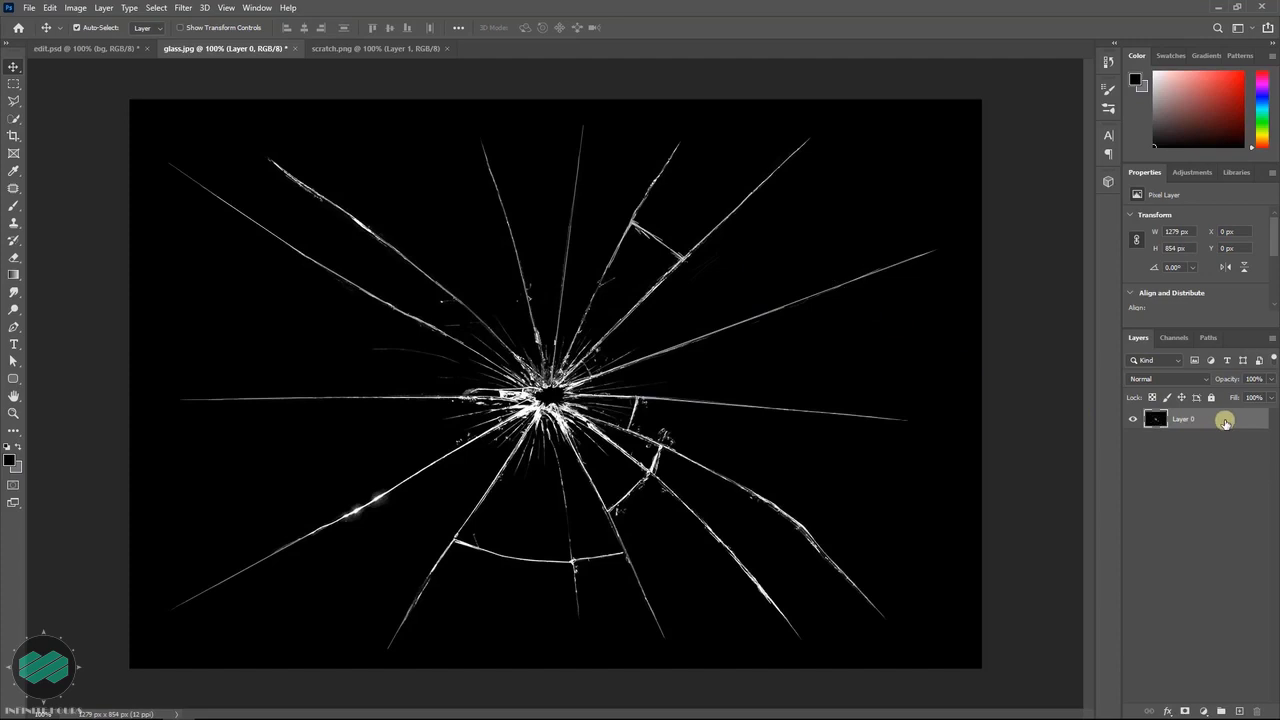
Step: Drag the cracked glass into edit.psd as Layer 1 and set its blend mode to Screen
{"action": "left_click_drag", "start_coordinate": [1225, 421], "coordinate": [489, 335]}
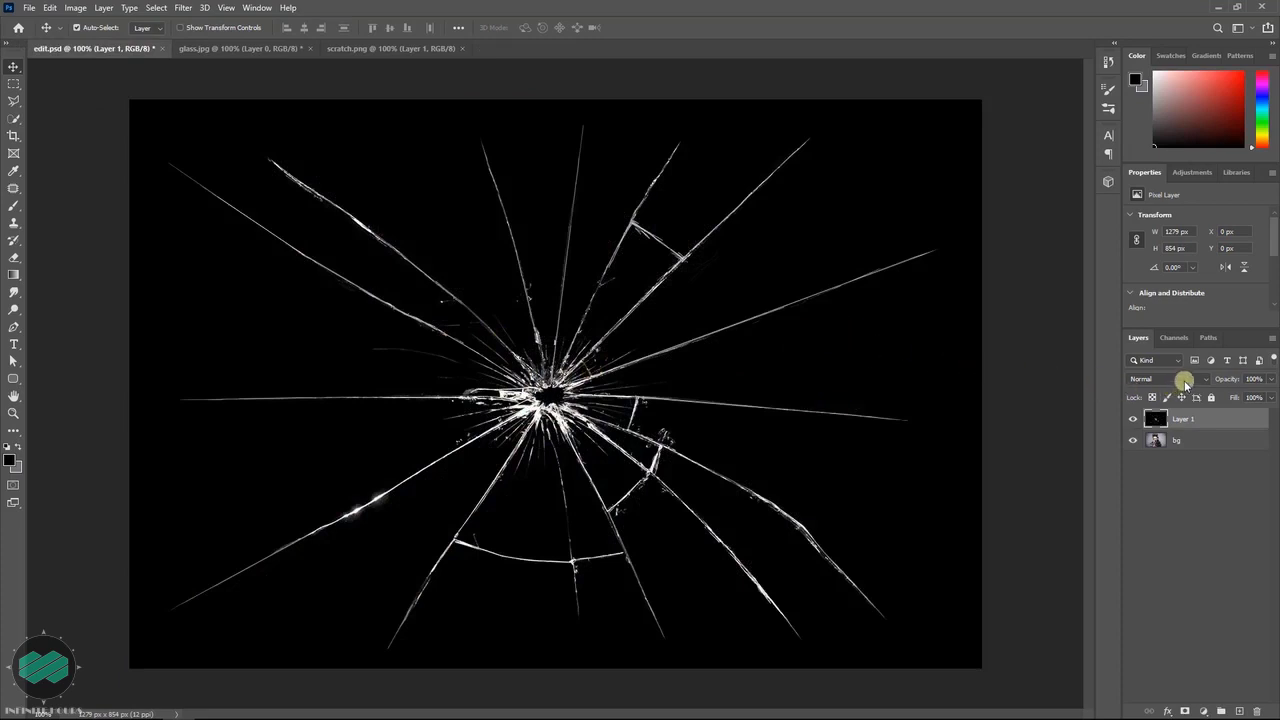
{"action": "left_click", "coordinate": [1184, 380]}
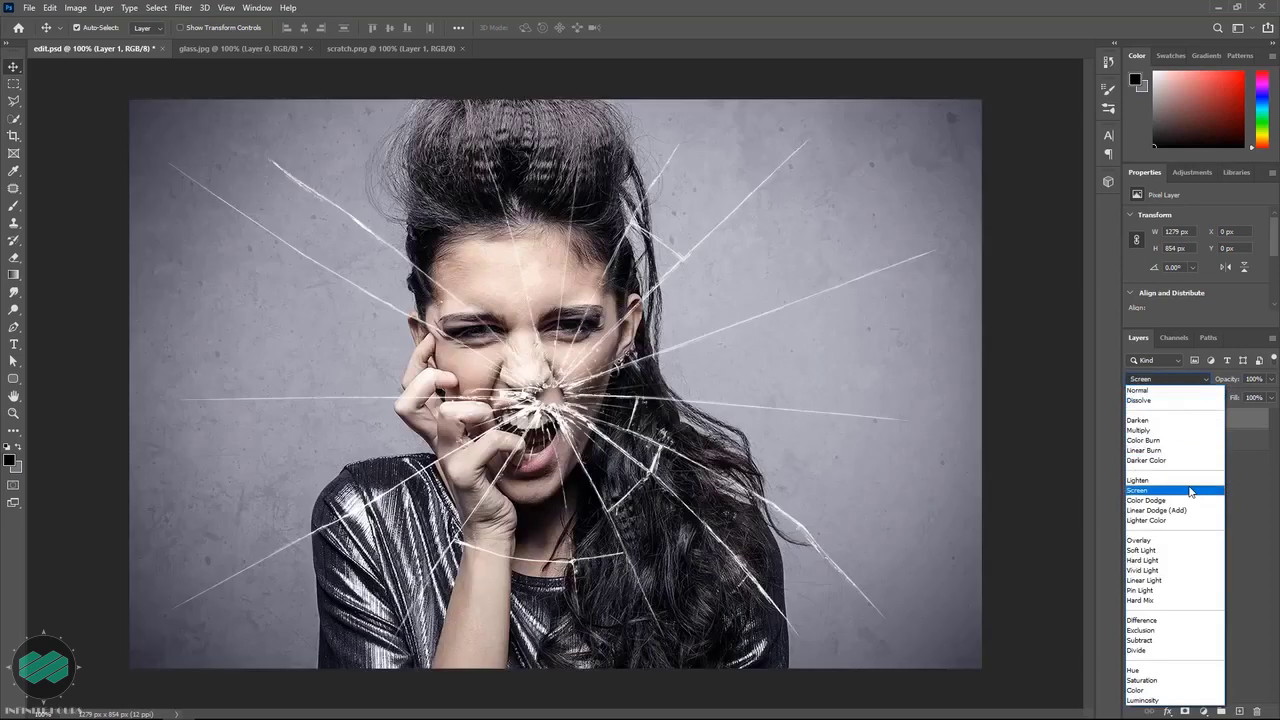
{"action": "left_click", "coordinate": [1190, 491]}
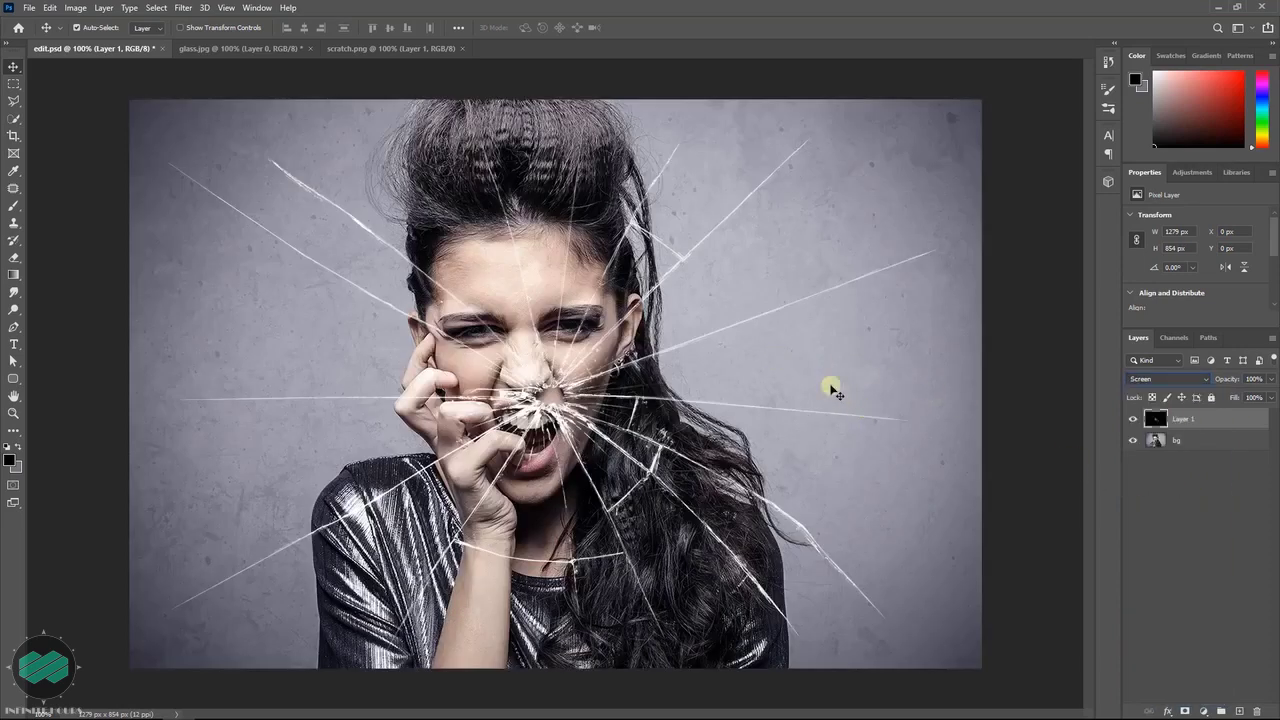
{"action": "key", "text": "ctrl"}
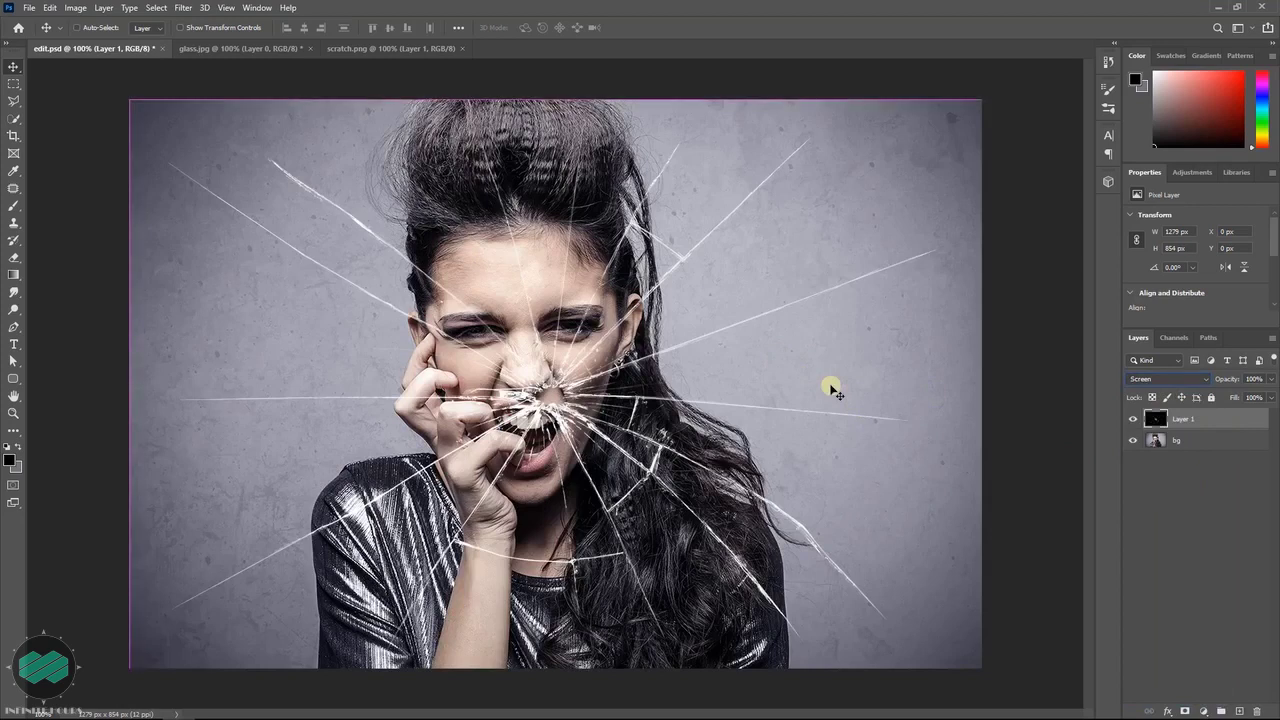
Step: Scale the cracked glass to about 130% and nudge it right so the impact sits on her mouth
{"action": "key", "text": "ctrl+t"}
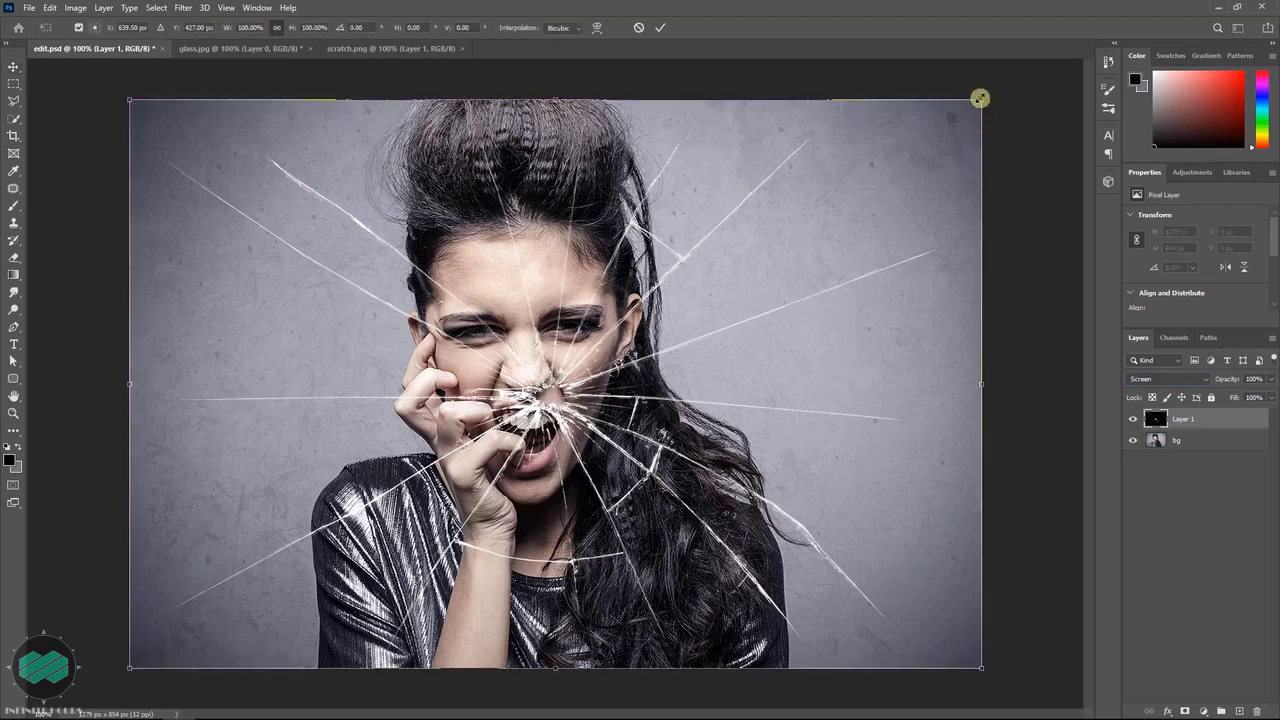
{"action": "left_click_drag", "start_coordinate": [979, 98], "coordinate": [1128, 40]}
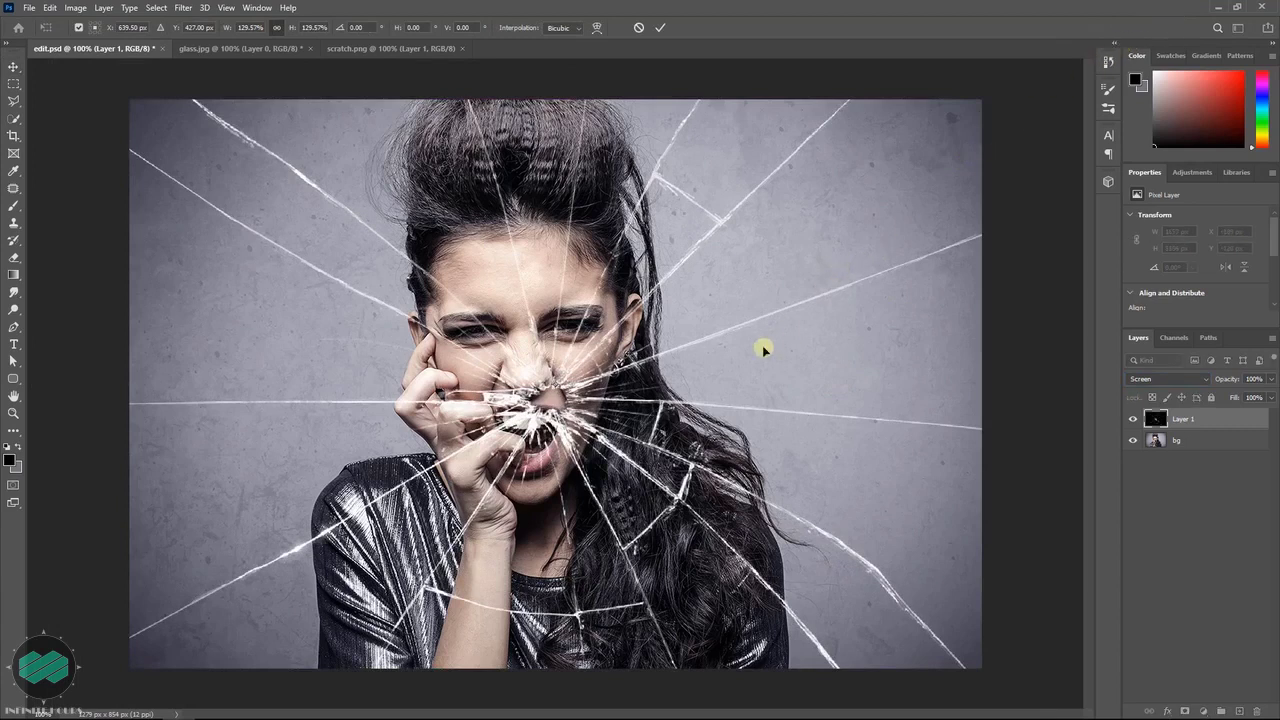
{"action": "left_click_drag", "start_coordinate": [766, 346], "coordinate": [775, 343]}
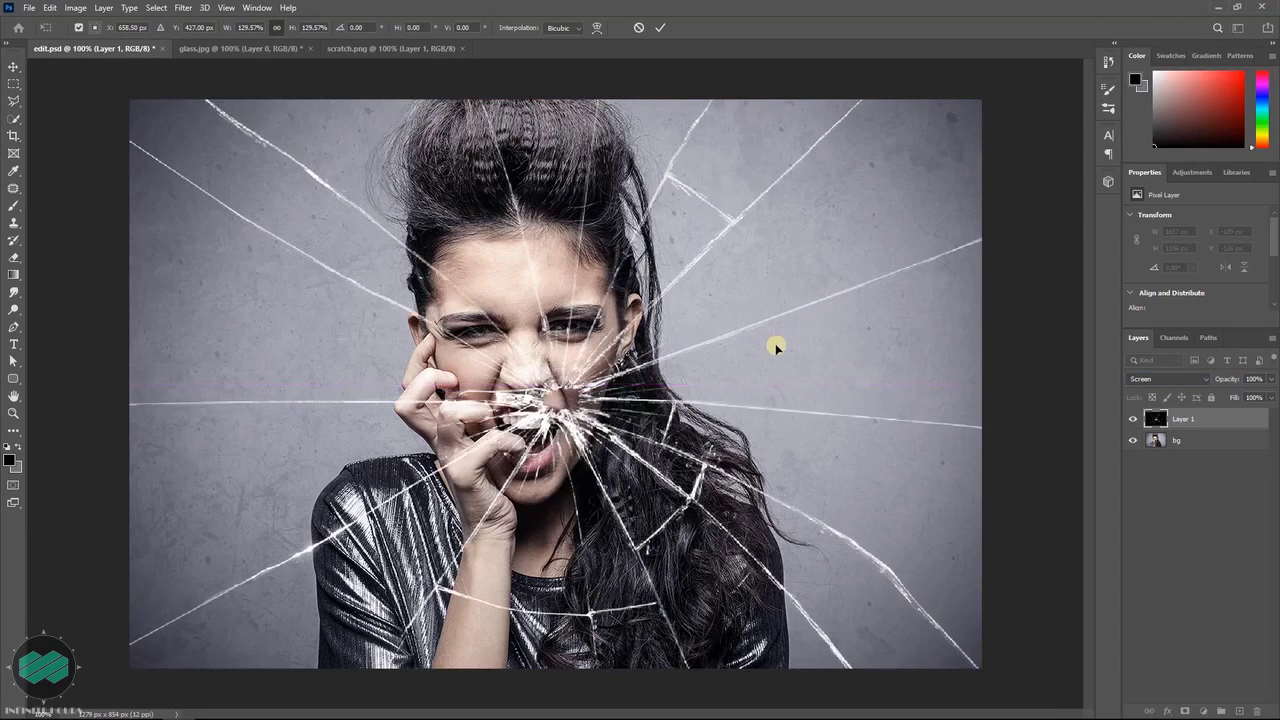
{"action": "key", "text": "Return"}
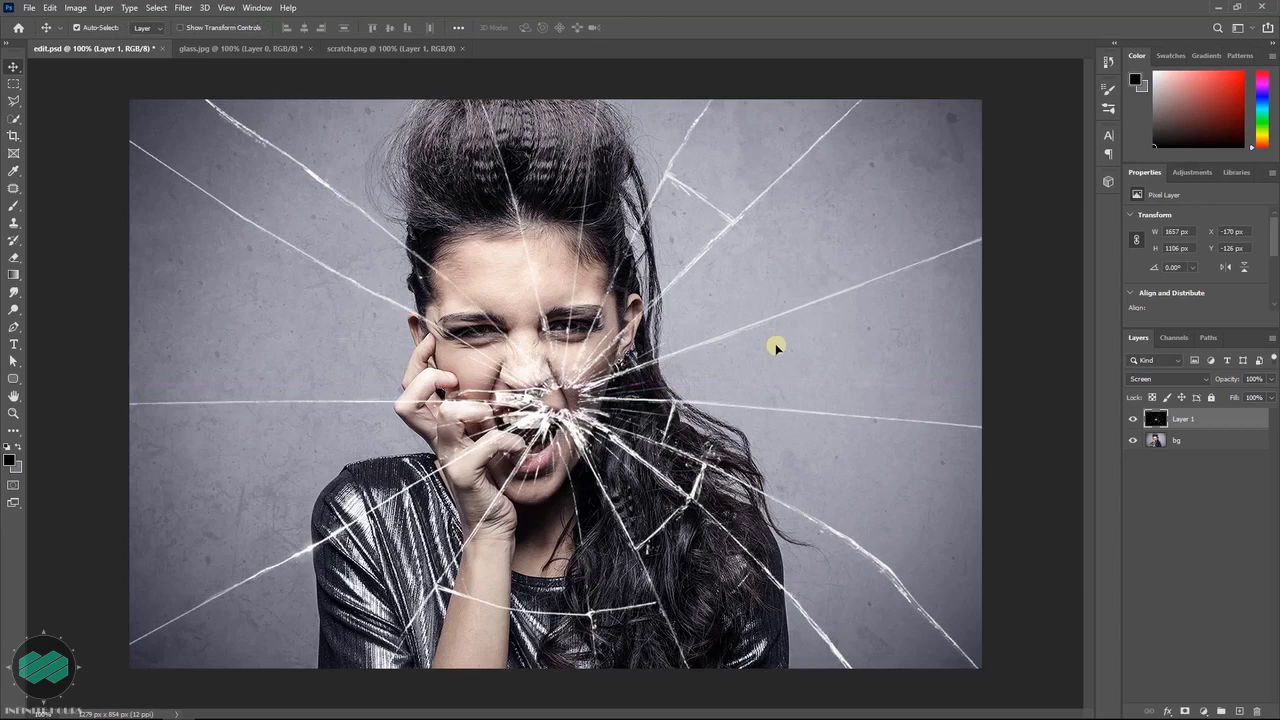
{"action": "left_click_drag", "start_coordinate": [14, 327], "coordinate": [87, 326]}
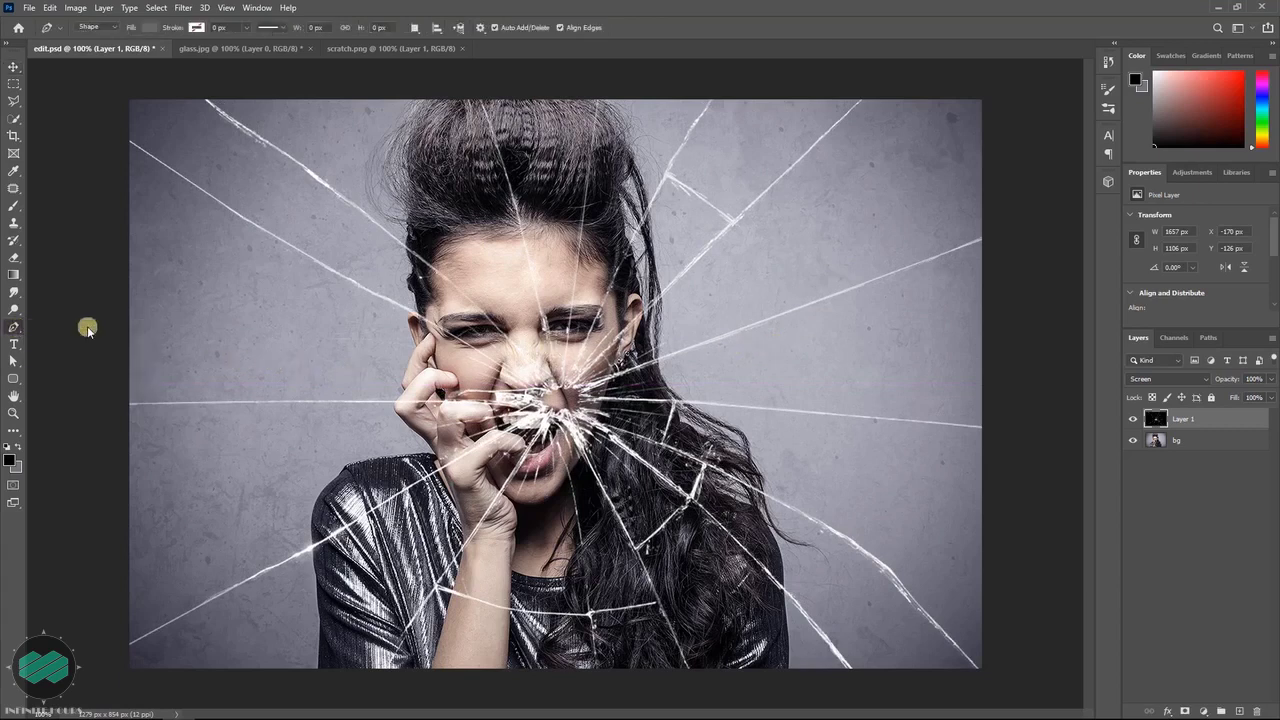
Step: Give new Pen shapes no stroke and a grey fill from the recent colours
{"action": "left_click", "coordinate": [197, 28]}
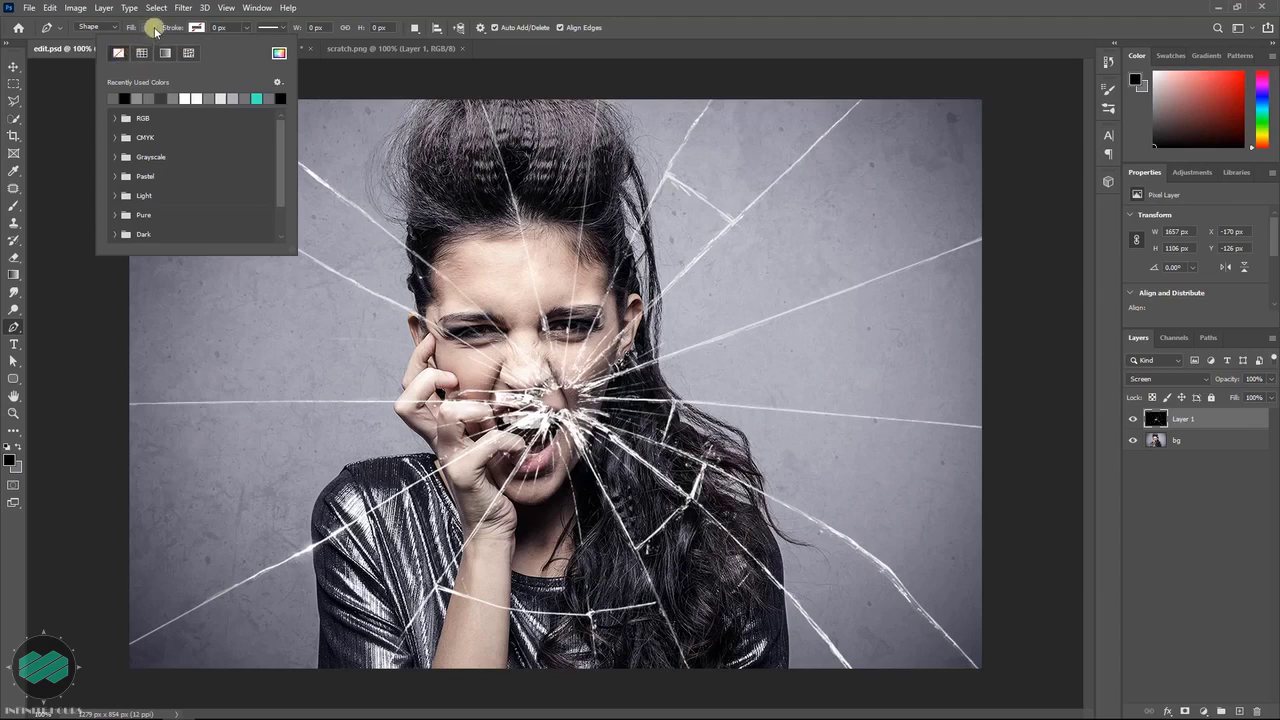
{"action": "left_click", "coordinate": [150, 28]}
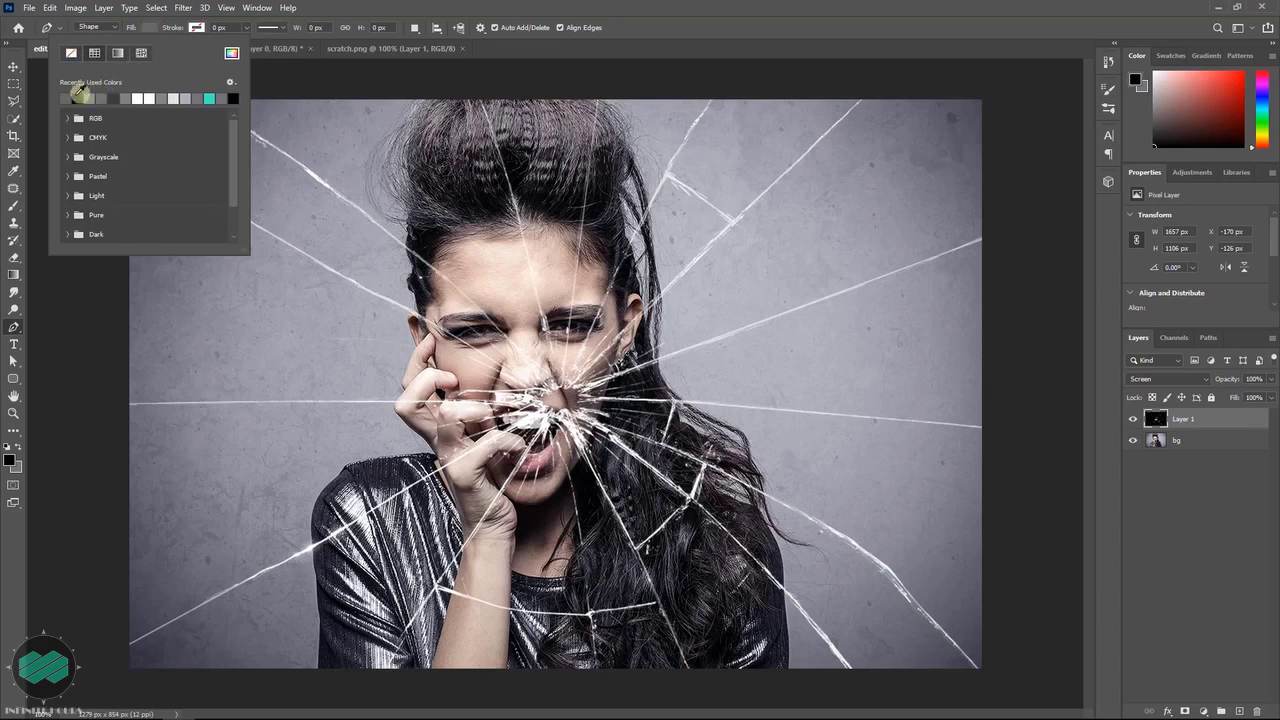
{"action": "left_click", "coordinate": [67, 99]}
{"action": "left_click", "coordinate": [285, 200]}
{"action": "scroll", "coordinate": [133, 152], "scroll_direction": "up", "scroll_amount": 1}
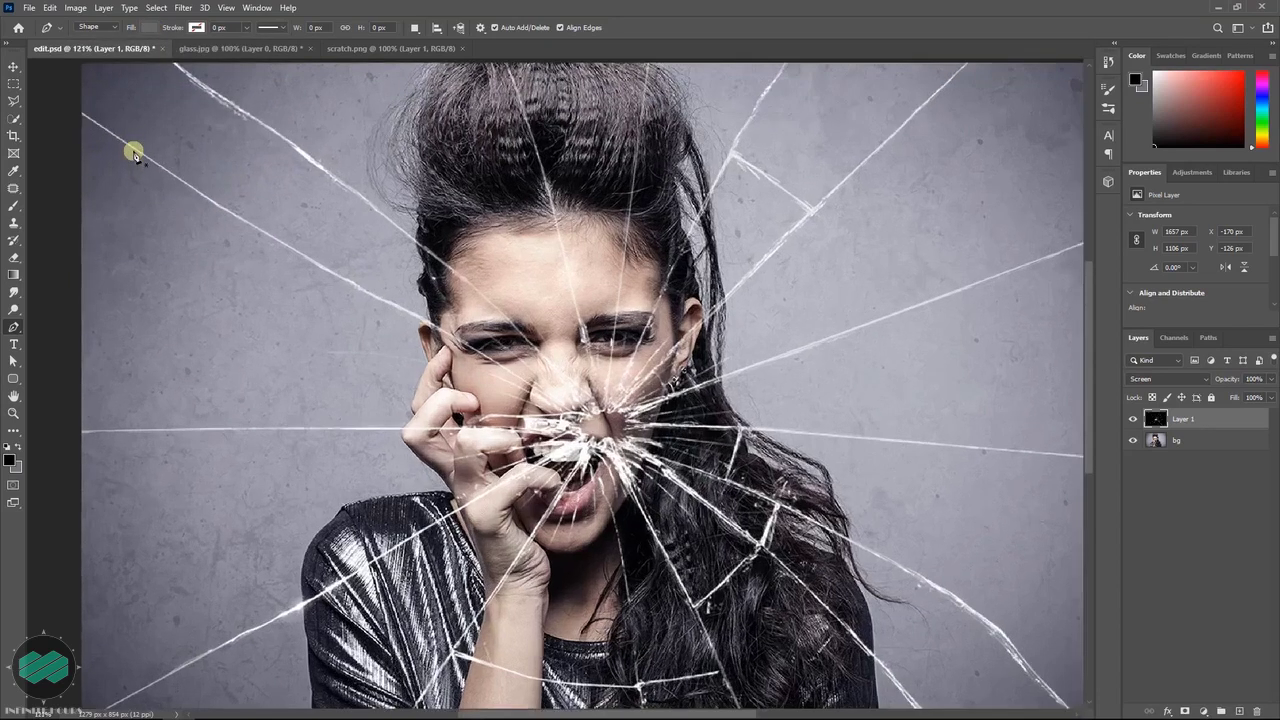
{"action": "scroll", "coordinate": [249, 223], "scroll_direction": "up", "scroll_amount": 2}
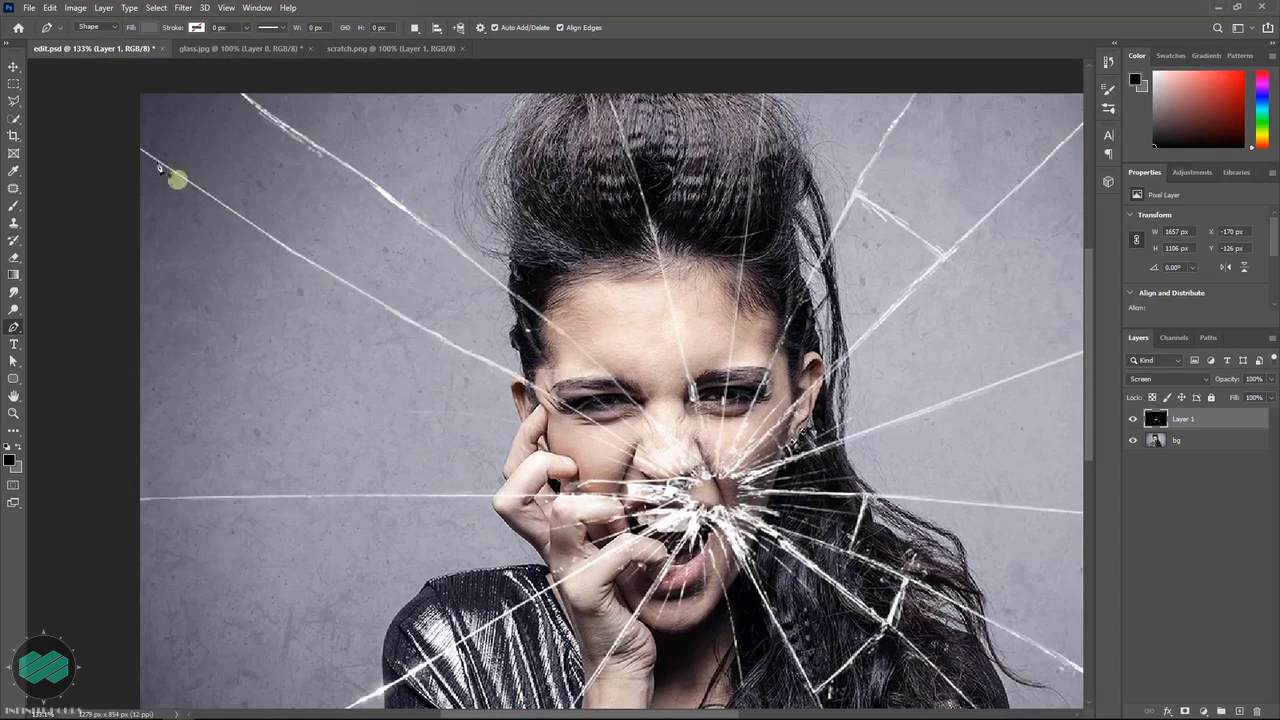
Step: Trace a closed shard along the upper-left crack to the impact and back along the horizontal crack
{"action": "left_click", "coordinate": [125, 140]}
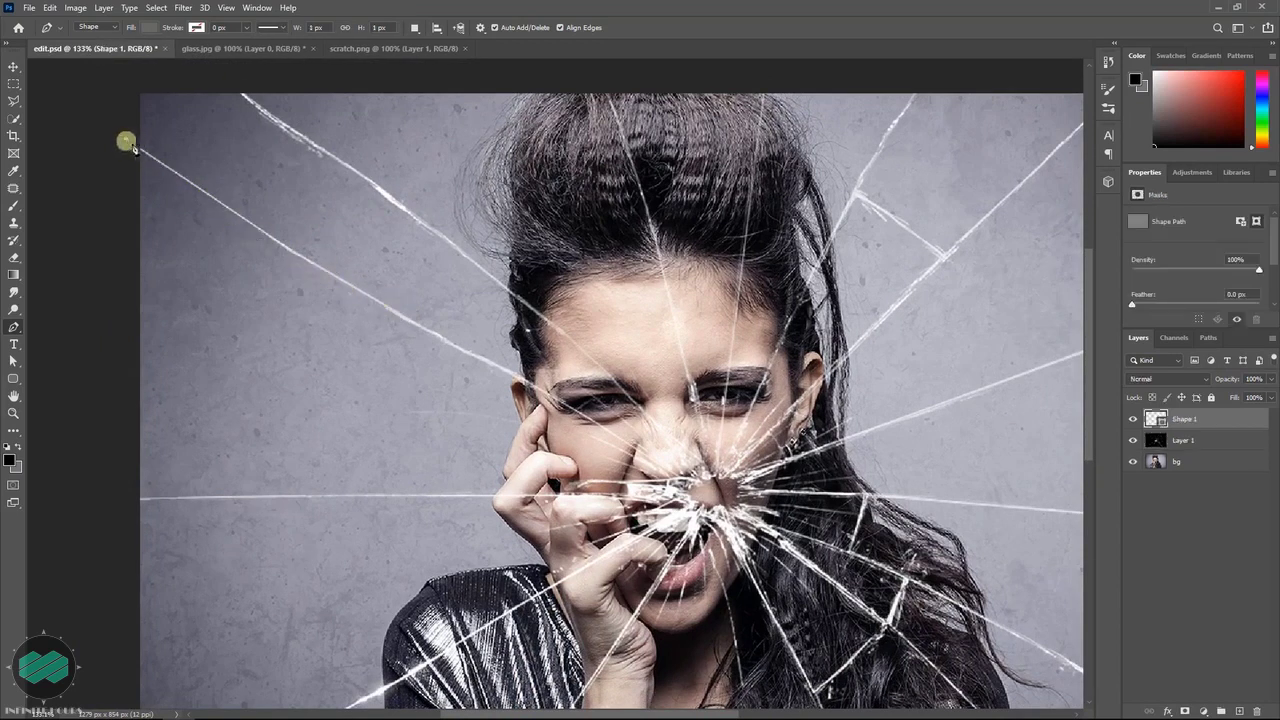
{"action": "left_click", "coordinate": [236, 212]}
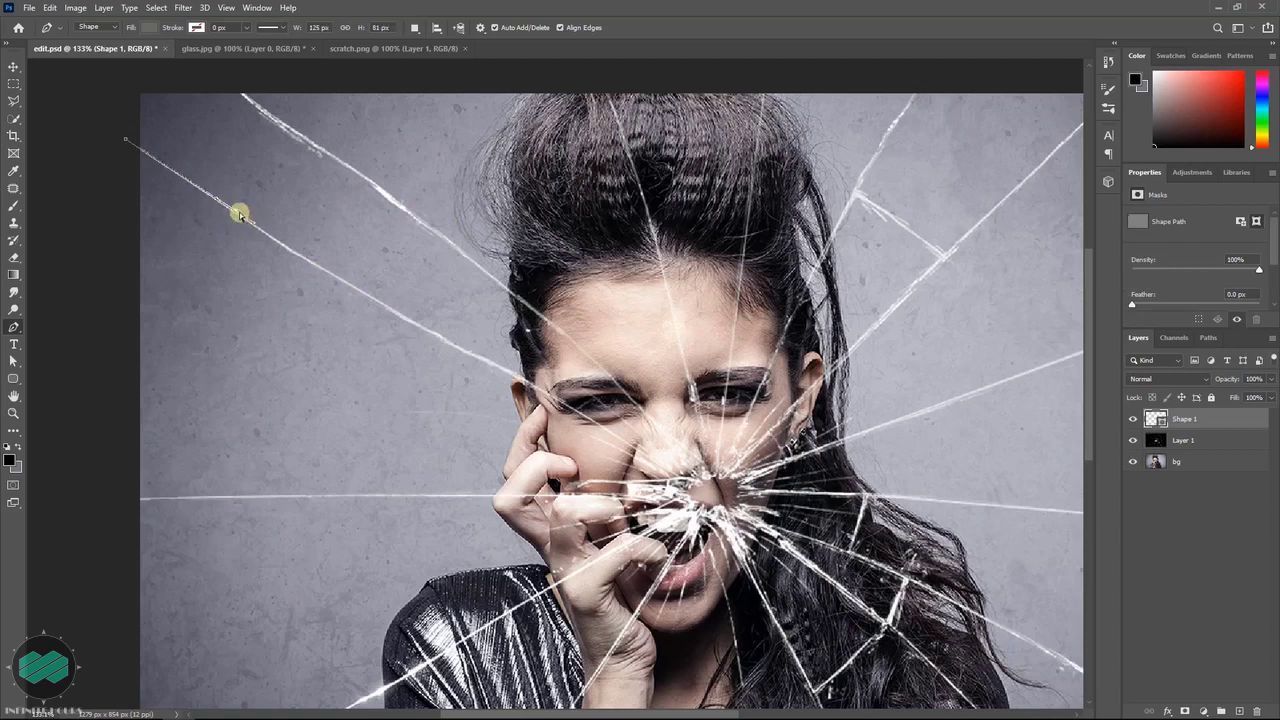
{"action": "left_click_drag", "start_coordinate": [237, 211], "coordinate": [257, 227]}
{"action": "left_click_drag", "start_coordinate": [340, 282], "coordinate": [315, 265]}
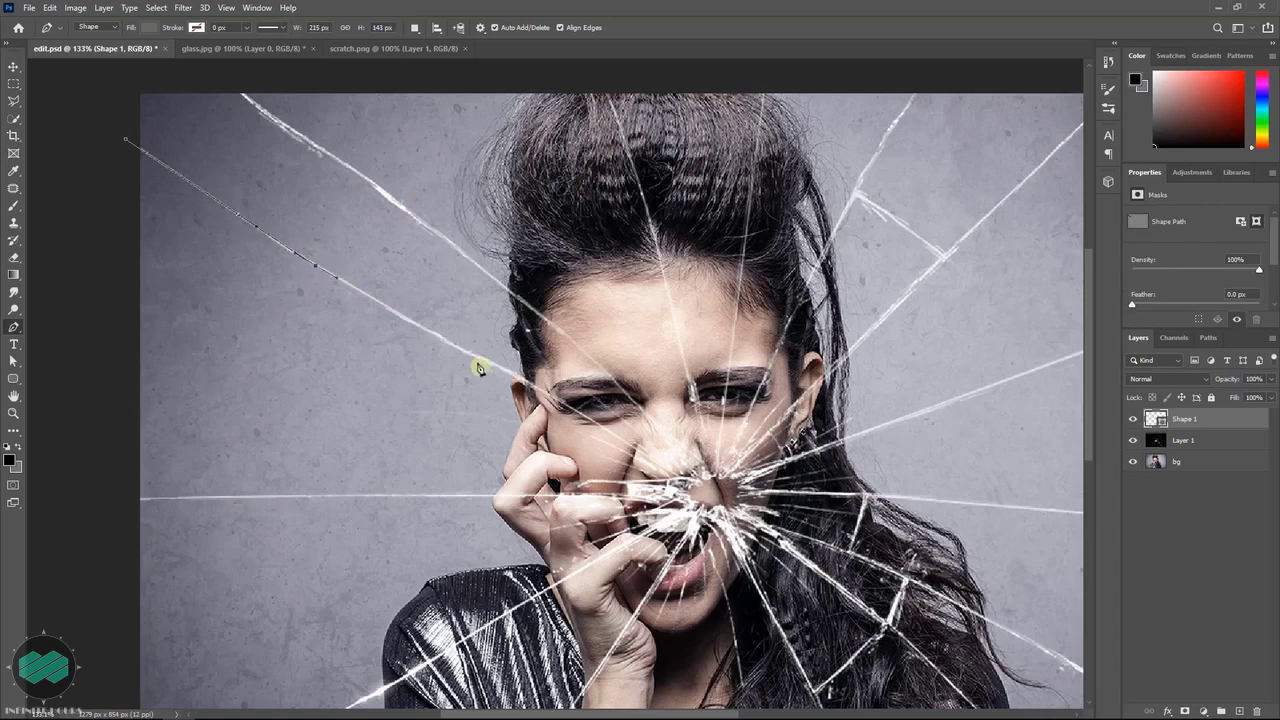
{"action": "left_click_drag", "start_coordinate": [478, 353], "coordinate": [625, 443]}
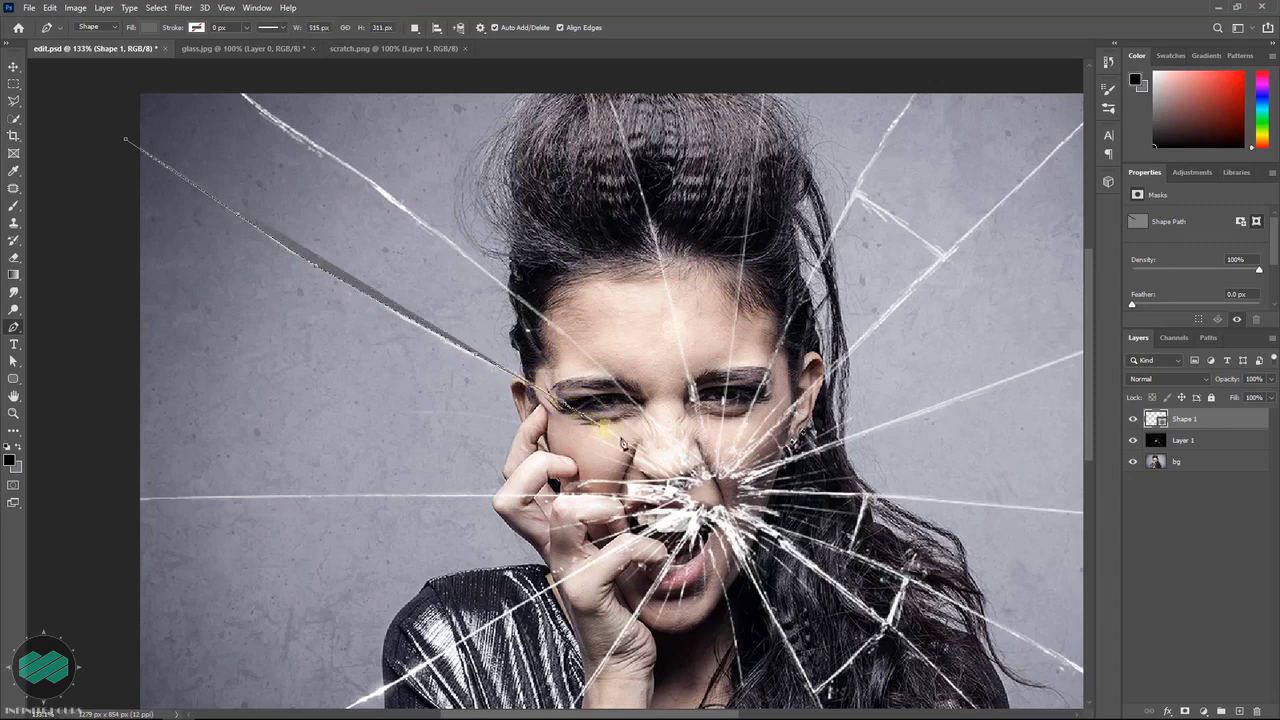
{"action": "left_click", "coordinate": [668, 492]}
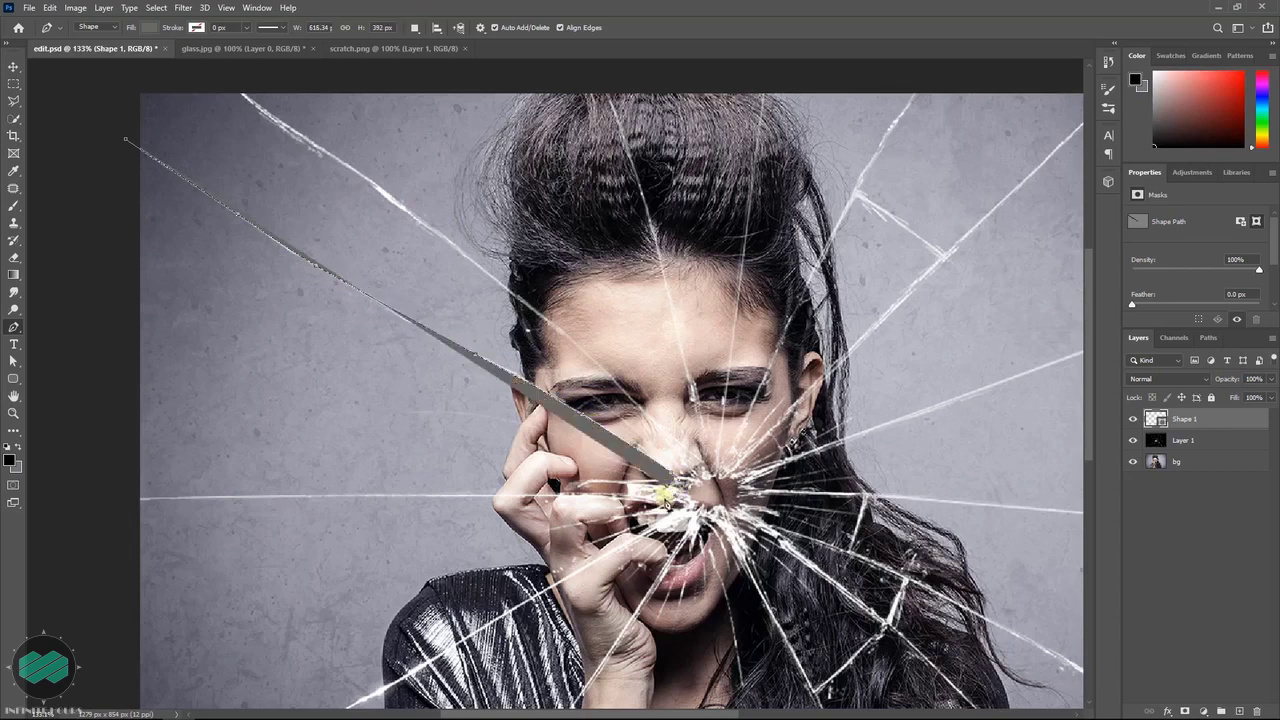
{"action": "left_click", "coordinate": [668, 497]}
{"action": "left_click", "coordinate": [445, 496]}
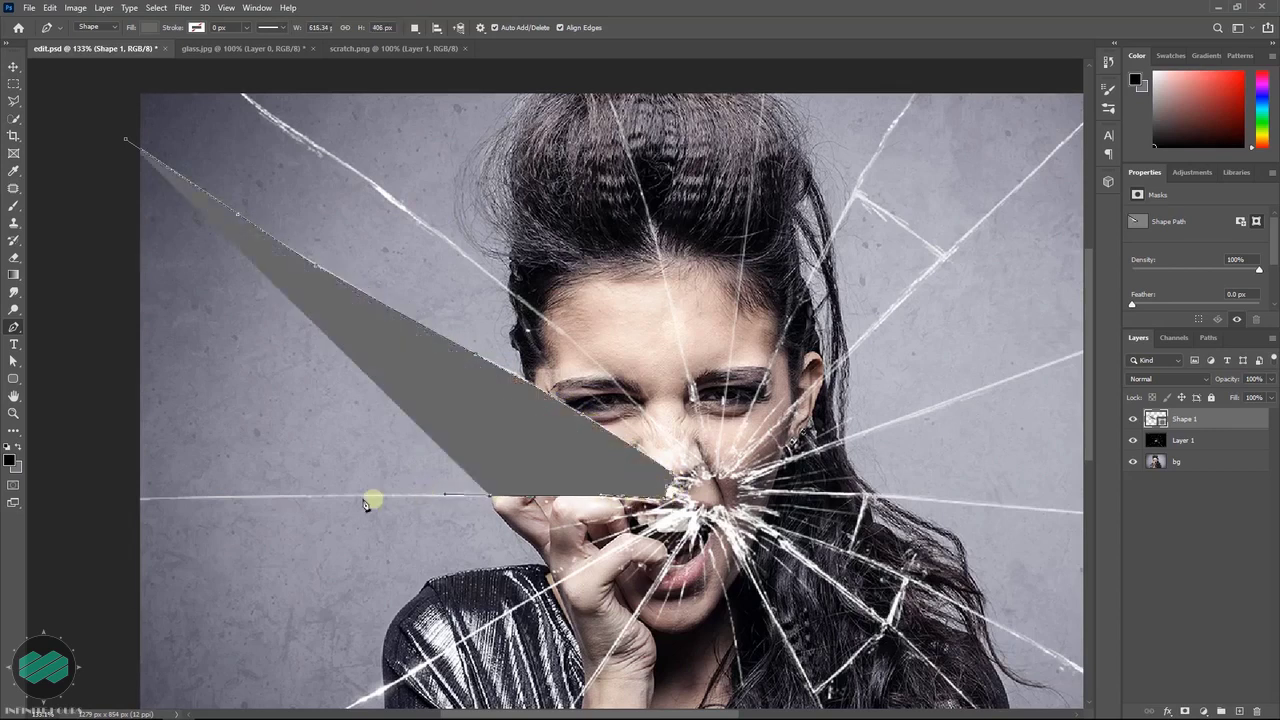
{"action": "left_click", "coordinate": [313, 495]}
{"action": "left_click", "coordinate": [130, 496]}
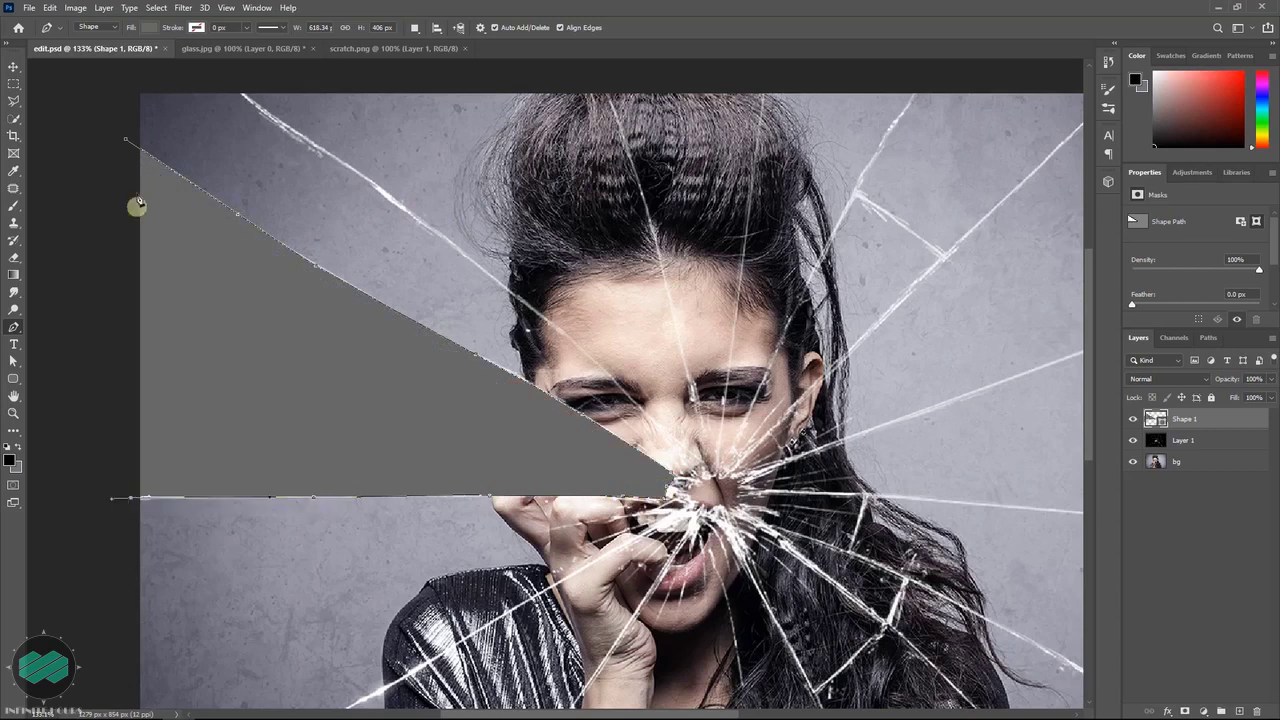
{"action": "left_click", "coordinate": [125, 139]}
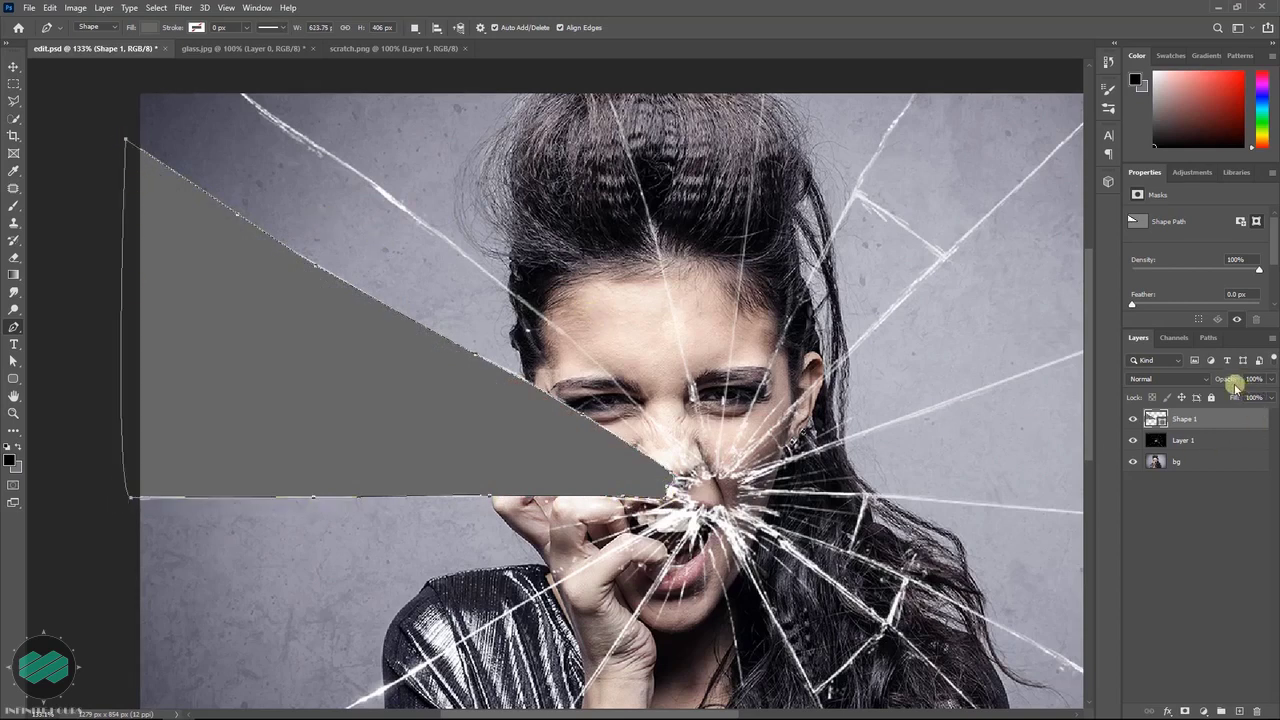
Step: Lower Shape 1's opacity to 64% and deselect its path
{"action": "left_click_drag", "start_coordinate": [1222, 383], "coordinate": [1209, 386]}
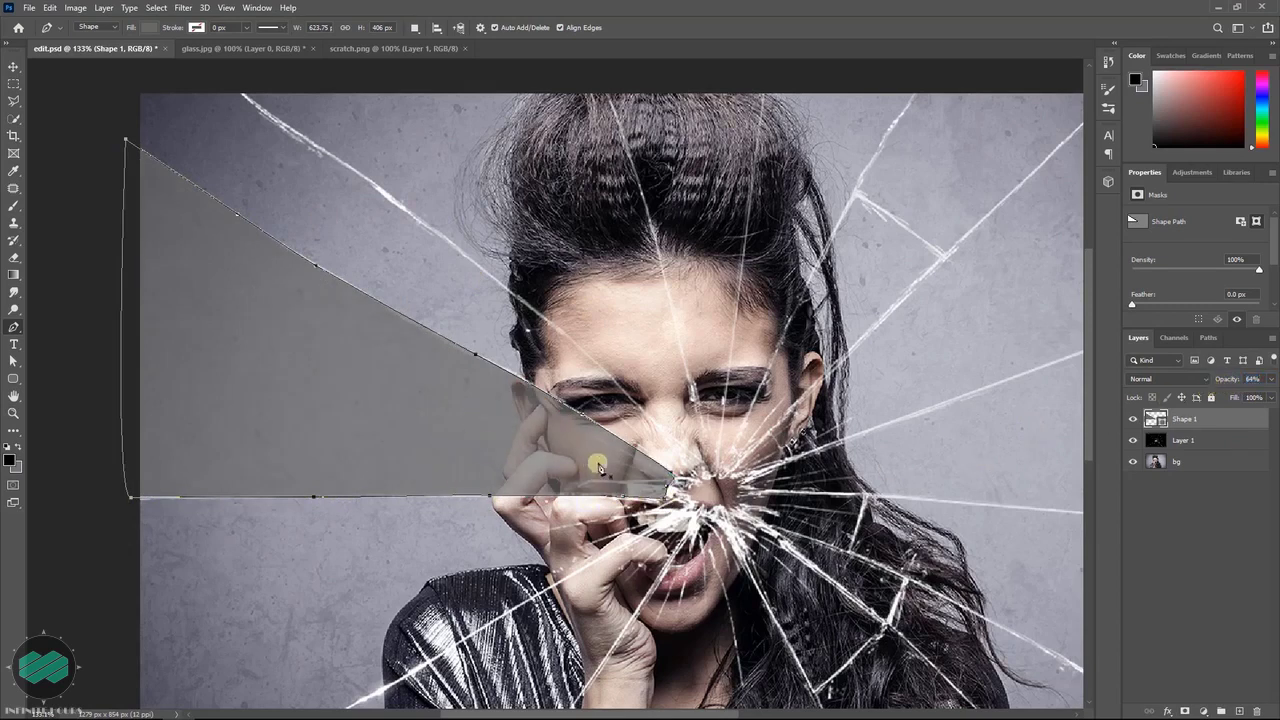
{"action": "scroll", "coordinate": [800, 465], "scroll_direction": "down", "scroll_amount": 5}
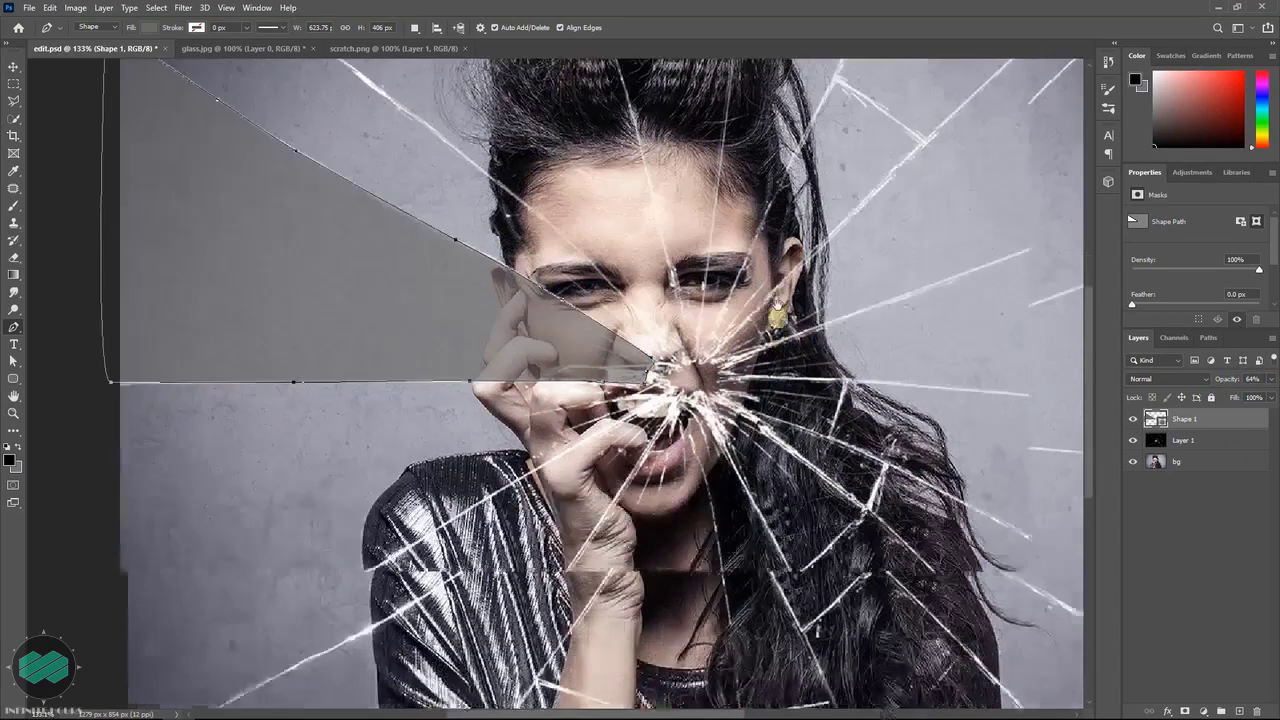
{"action": "key", "text": "Escape"}
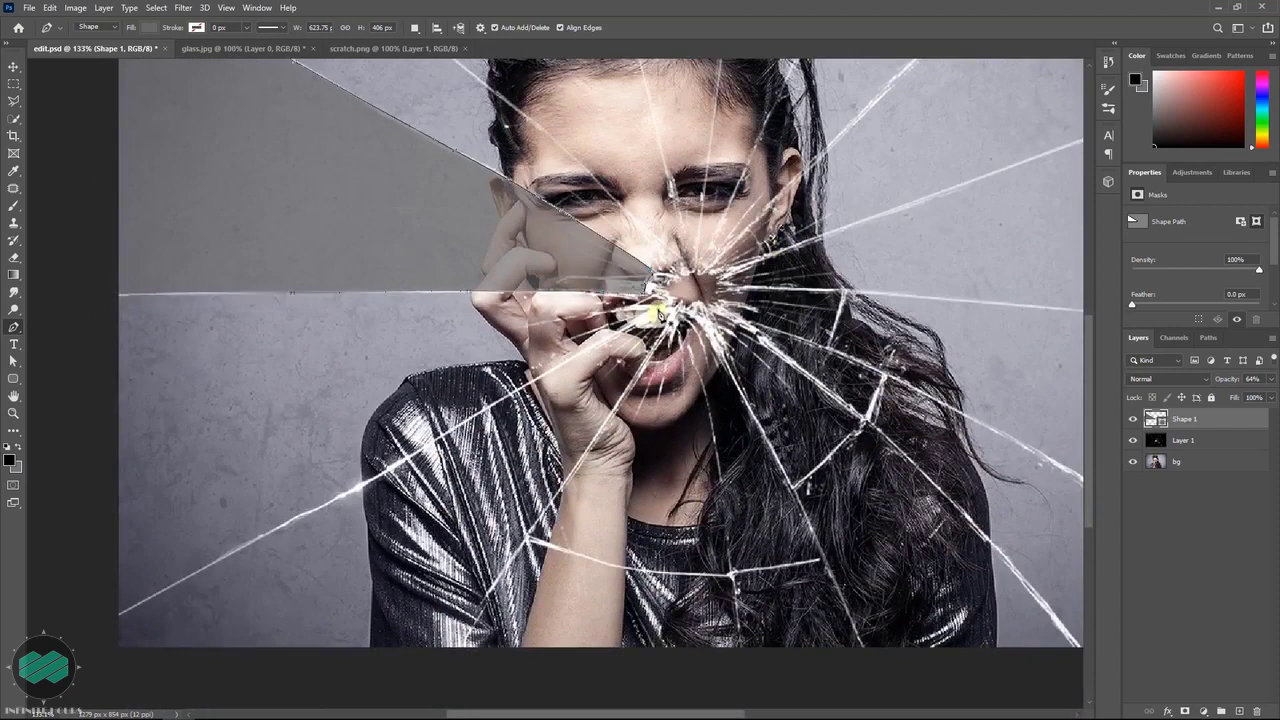
{"action": "left_click", "coordinate": [660, 316]}
Step: Outline a second shard down the lower-left crack to the bottom edge, semi-transparent
{"action": "left_click", "coordinate": [490, 412]}
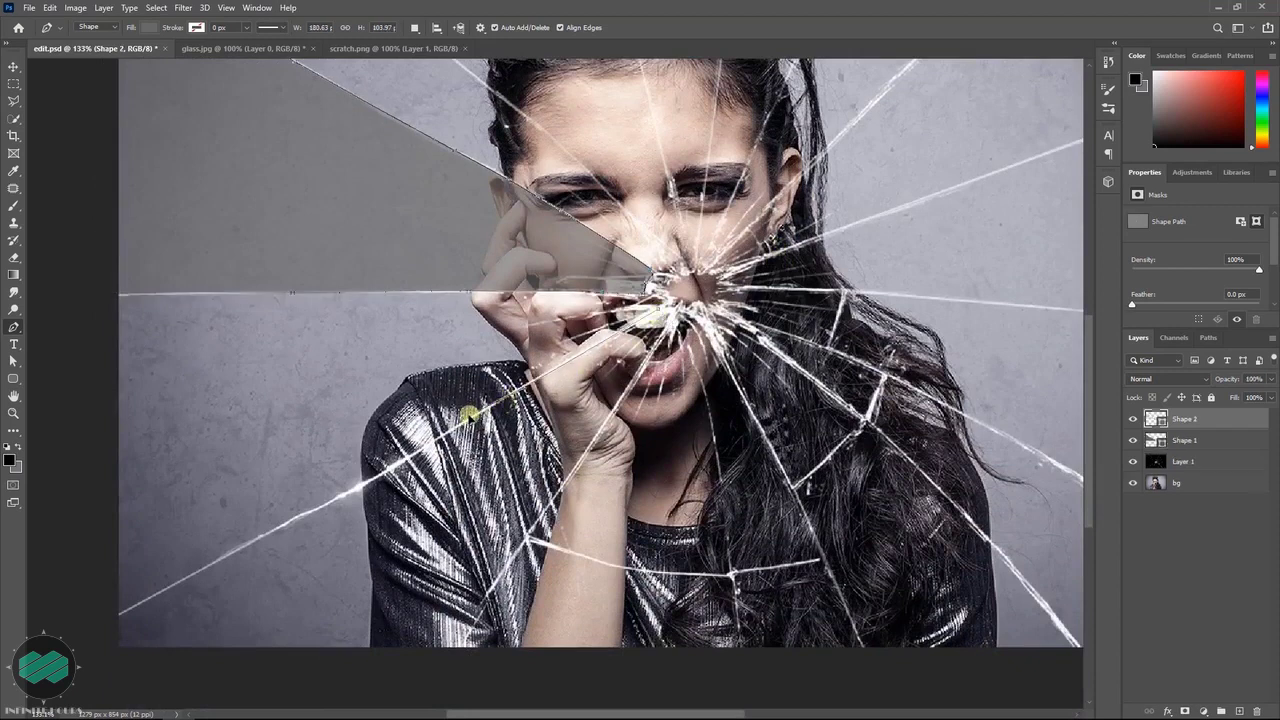
{"action": "left_click", "coordinate": [335, 508]}
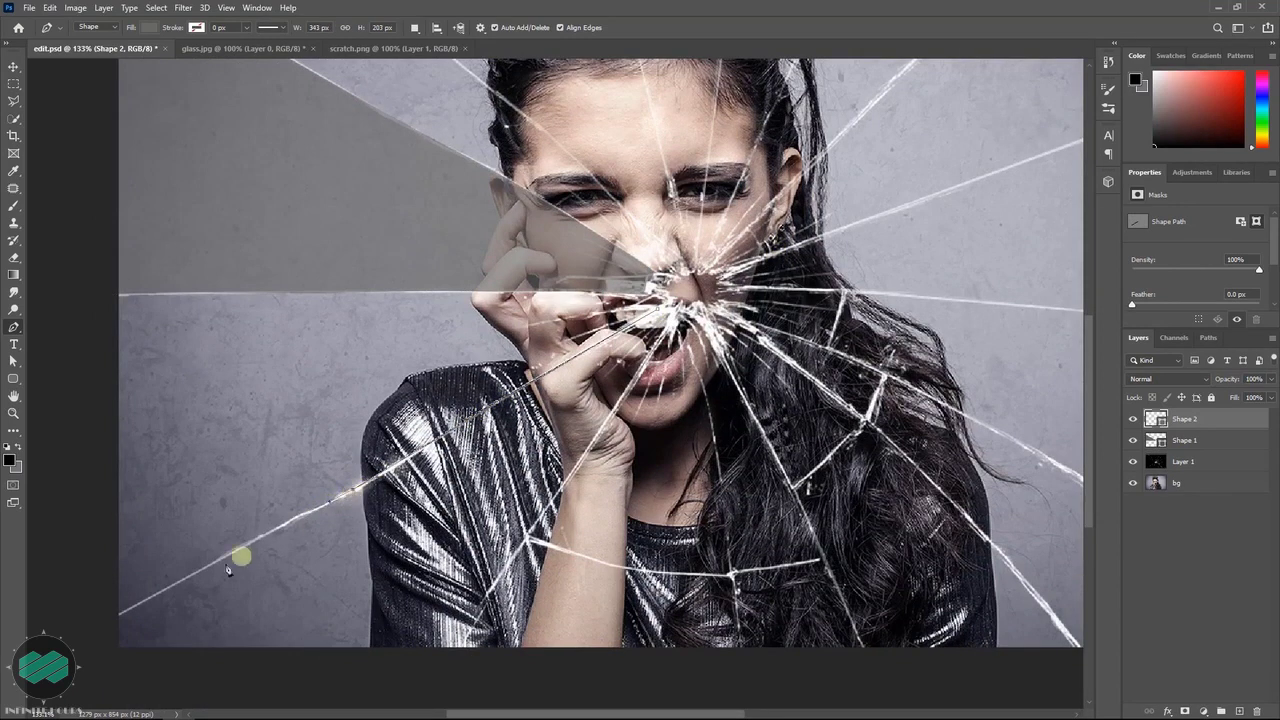
{"action": "left_click", "coordinate": [101, 624]}
{"action": "left_click", "coordinate": [103, 660]}
{"action": "left_click", "coordinate": [340, 670]}
{"action": "left_click", "coordinate": [464, 664]}
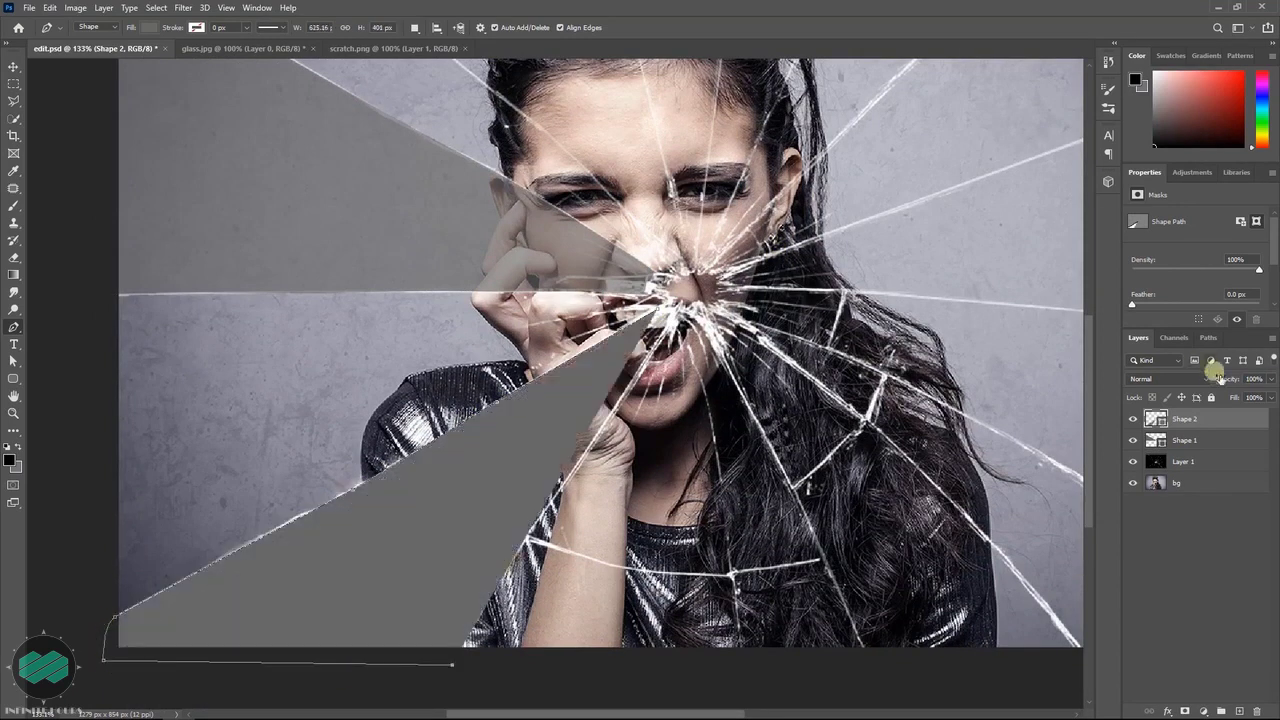
{"action": "left_click_drag", "start_coordinate": [1209, 366], "coordinate": [1200, 380]}
{"action": "left_click", "coordinate": [521, 540]}
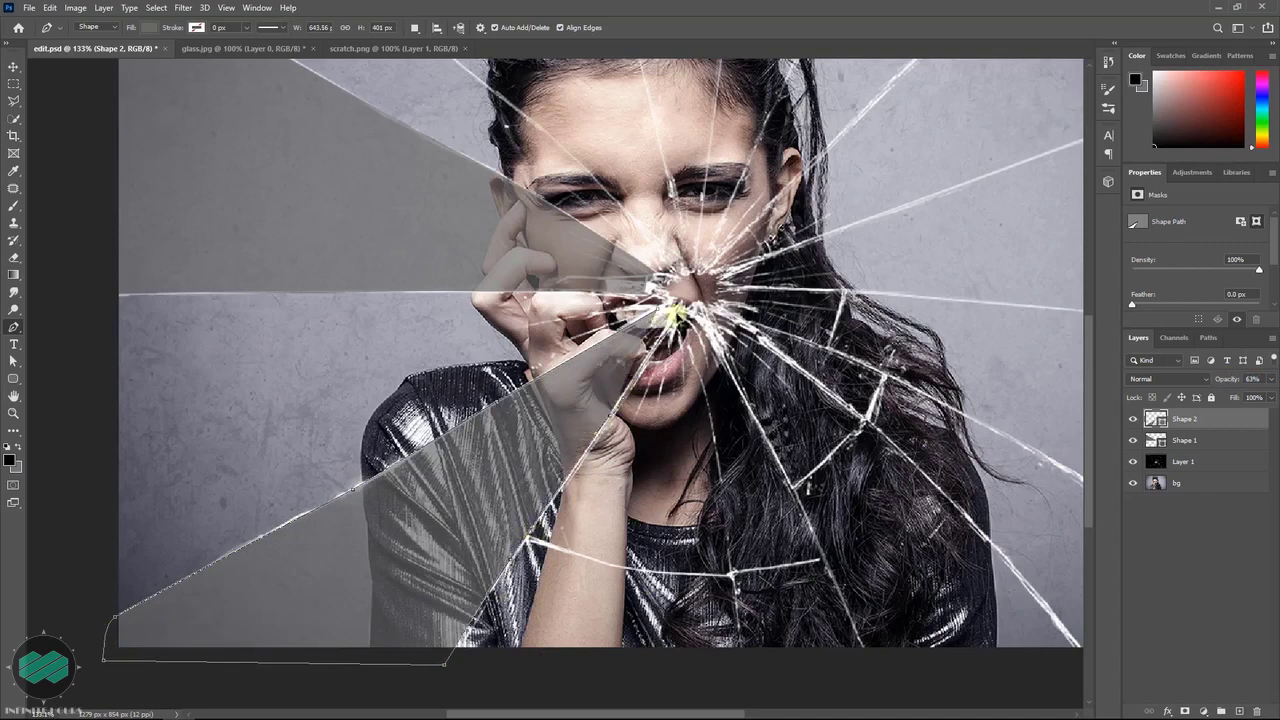
{"action": "left_click", "coordinate": [670, 309]}
{"action": "left_click_drag", "start_coordinate": [670, 309], "coordinate": [660, 315]}
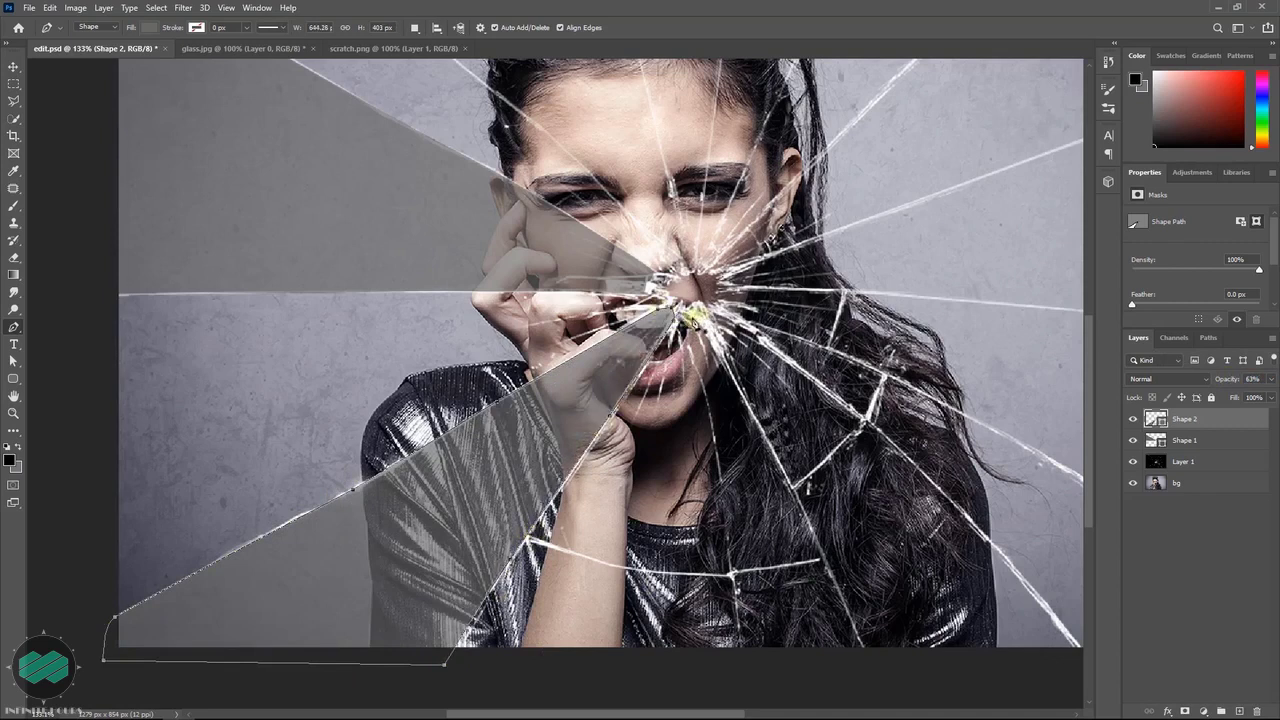
{"action": "key", "text": "Escape"}
Step: Draw a triangular shard below the mouth at 74% opacity, its tip at the impact centre
{"action": "left_click", "coordinate": [718, 380]}
{"action": "left_click", "coordinate": [794, 489]}
{"action": "left_click", "coordinate": [815, 553]}
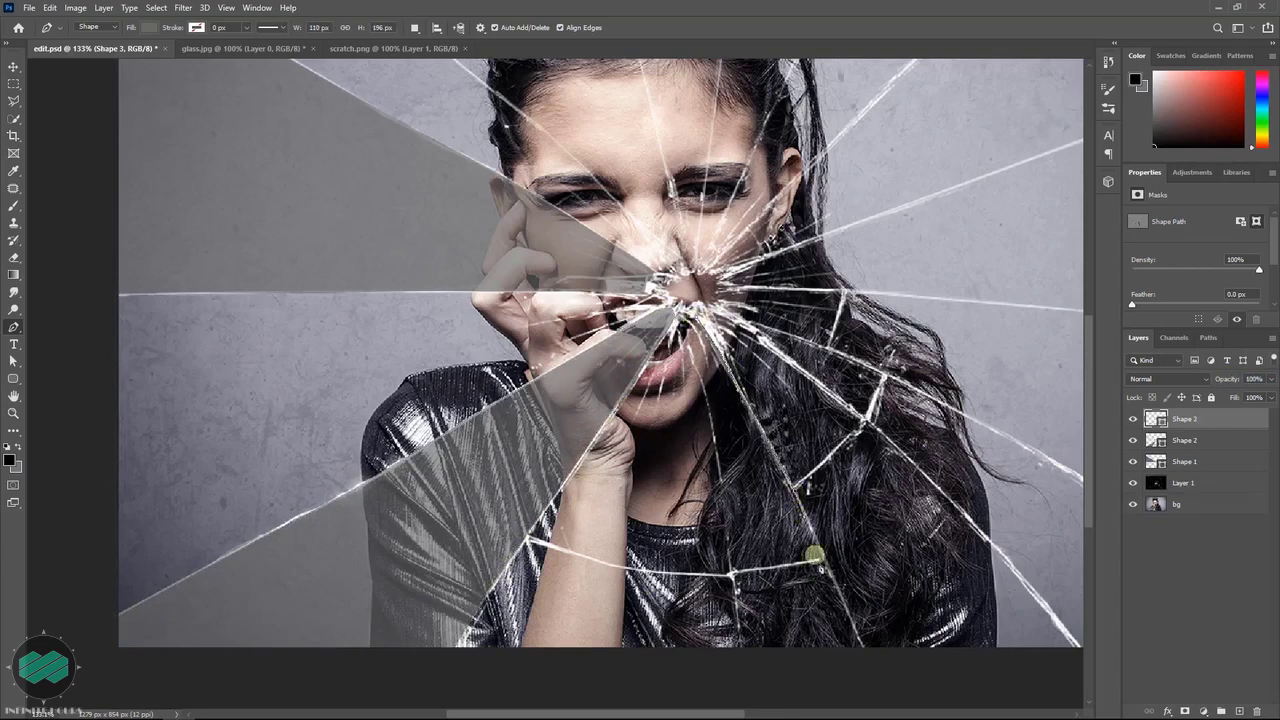
{"action": "left_click", "coordinate": [729, 574]}
{"action": "left_click", "coordinate": [700, 330]}
{"action": "left_click_drag", "start_coordinate": [1224, 380], "coordinate": [1213, 381]}
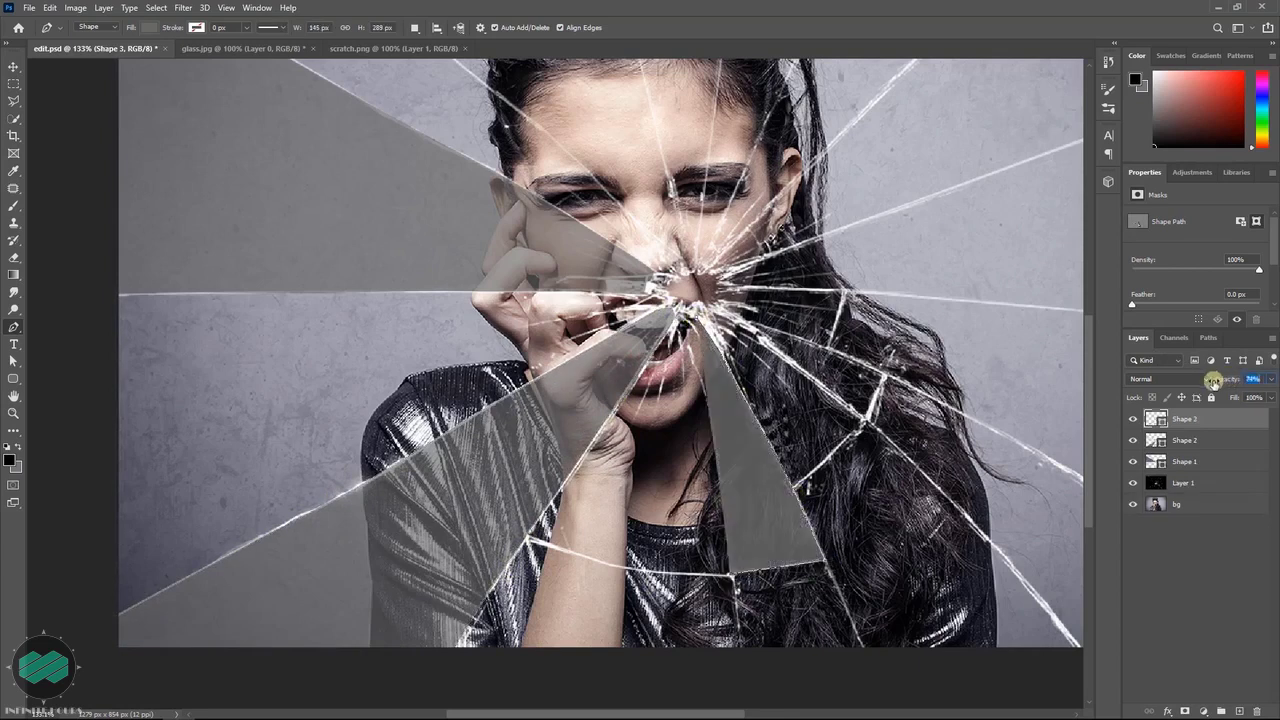
{"action": "left_click_drag", "start_coordinate": [701, 378], "coordinate": [688, 312]}
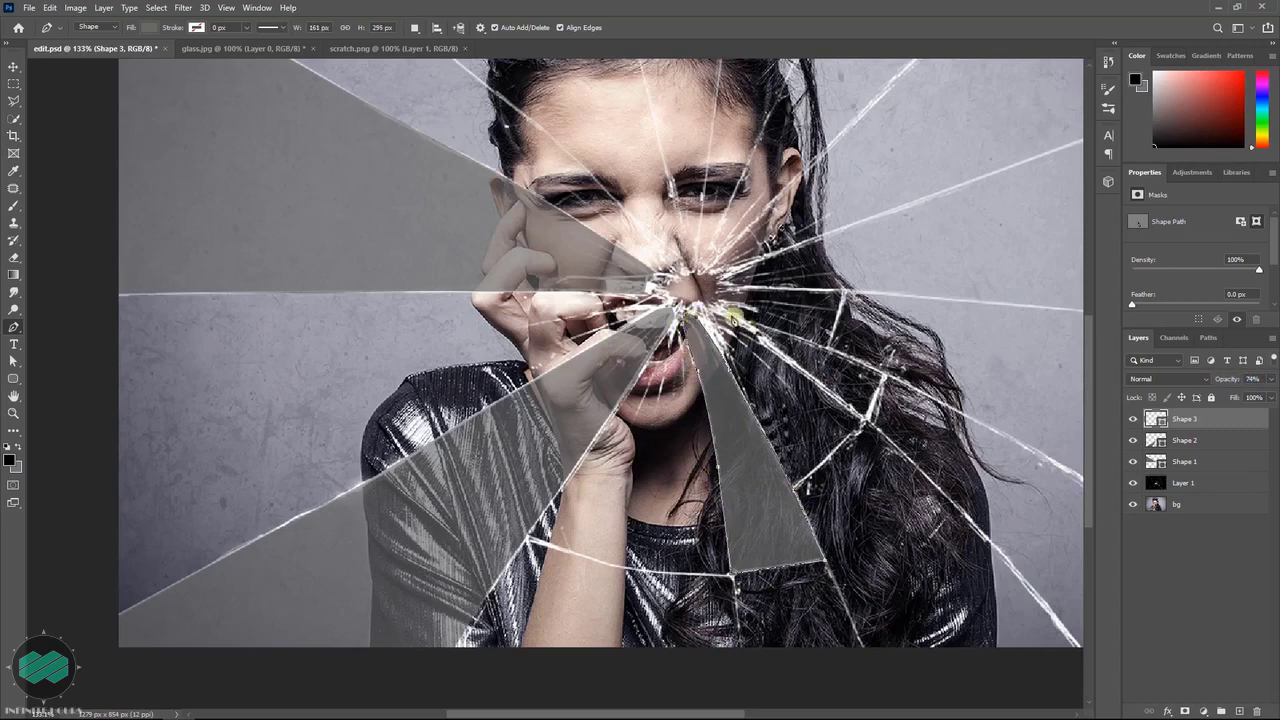
Step: Outline a shard right of the mouth running toward the lower right
{"action": "left_click", "coordinate": [711, 316]}
{"action": "left_click", "coordinate": [822, 351]}
{"action": "left_click", "coordinate": [867, 421]}
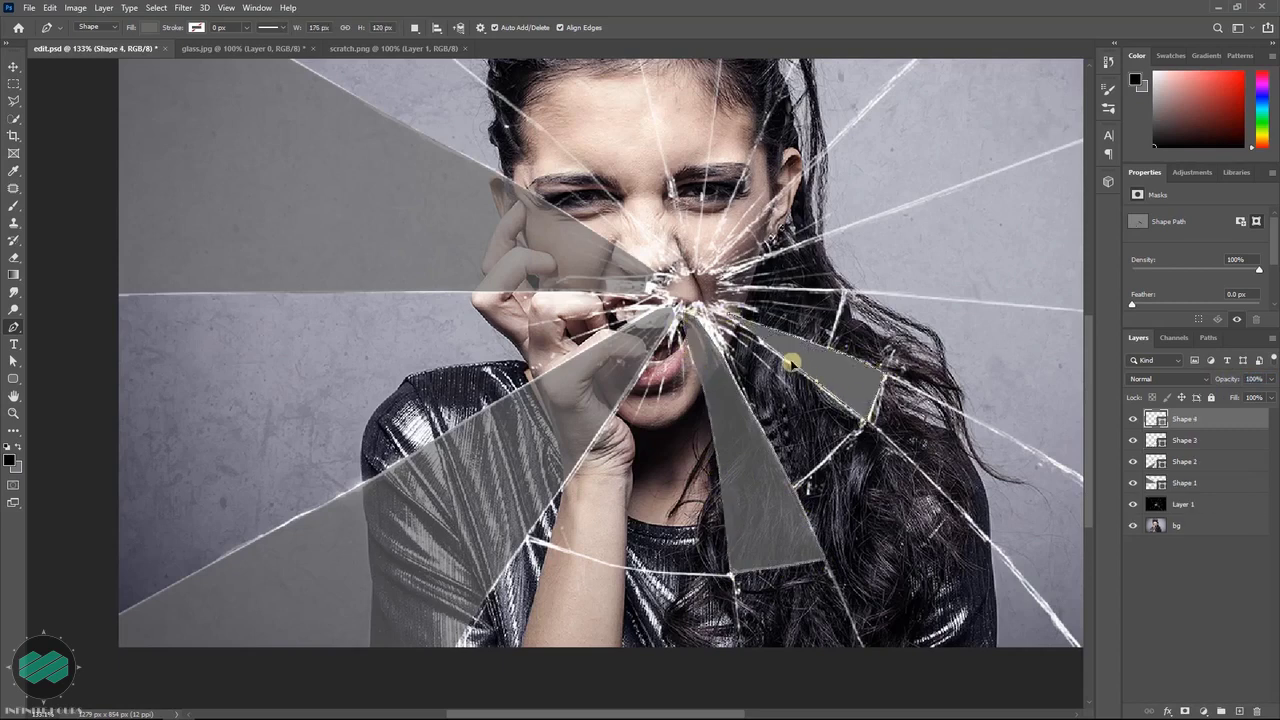
{"action": "left_click", "coordinate": [716, 316]}
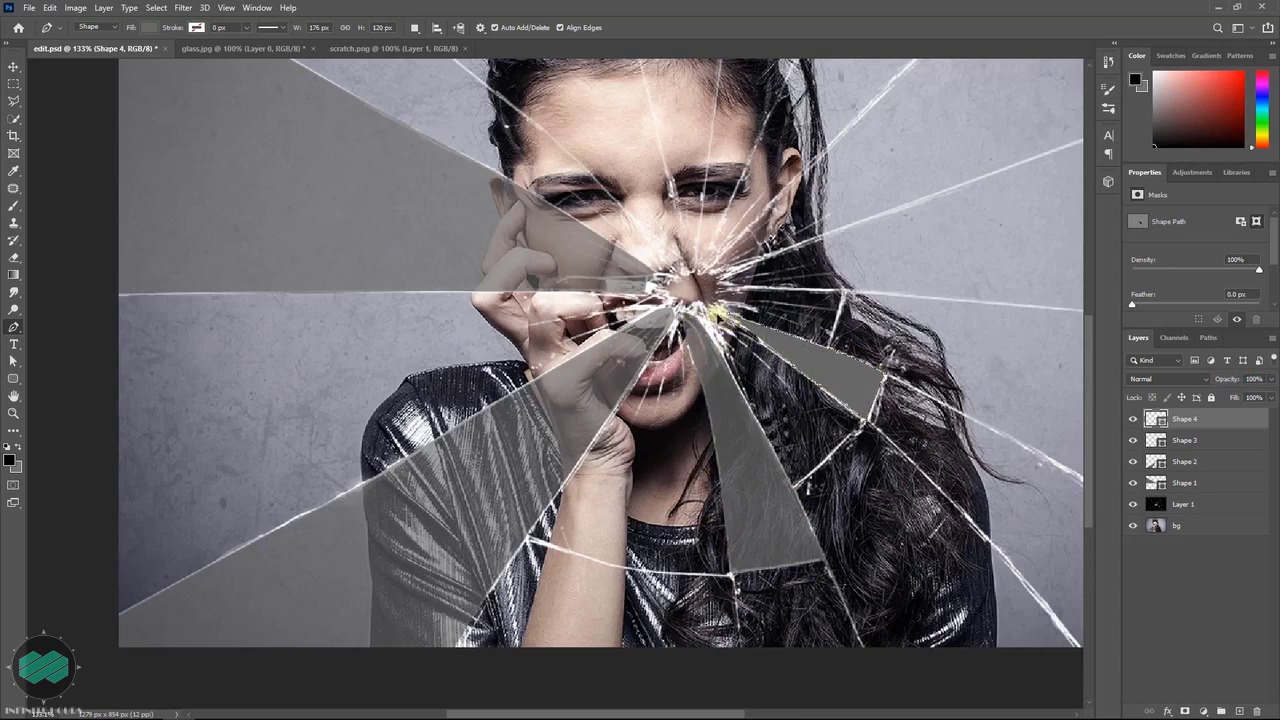
Step: Draw a wedge shard from the crack centre to the right edge at 52% opacity
{"action": "scroll", "coordinate": [800, 337], "scroll_direction": "up", "scroll_amount": 3}
{"action": "scroll", "coordinate": [663, 466], "scroll_direction": "right", "scroll_amount": 4}
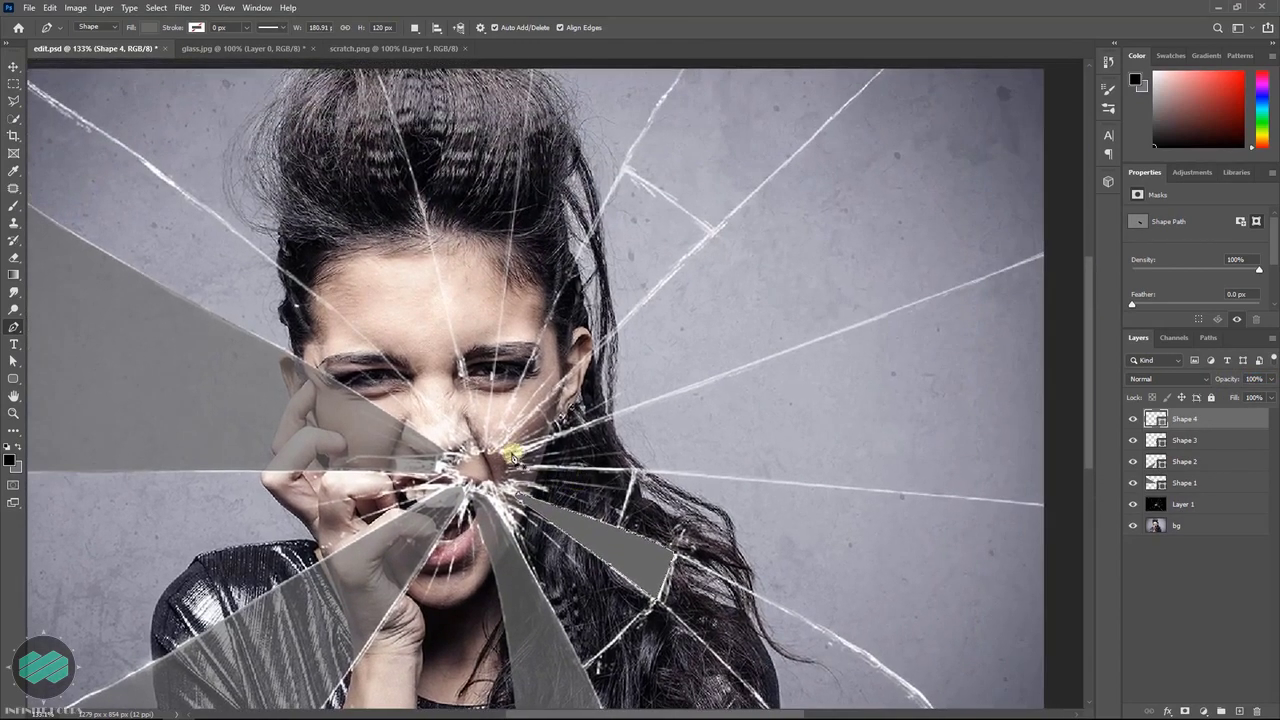
{"action": "left_click", "coordinate": [510, 455]}
{"action": "left_click_drag", "start_coordinate": [1037, 251], "coordinate": [1083, 228]}
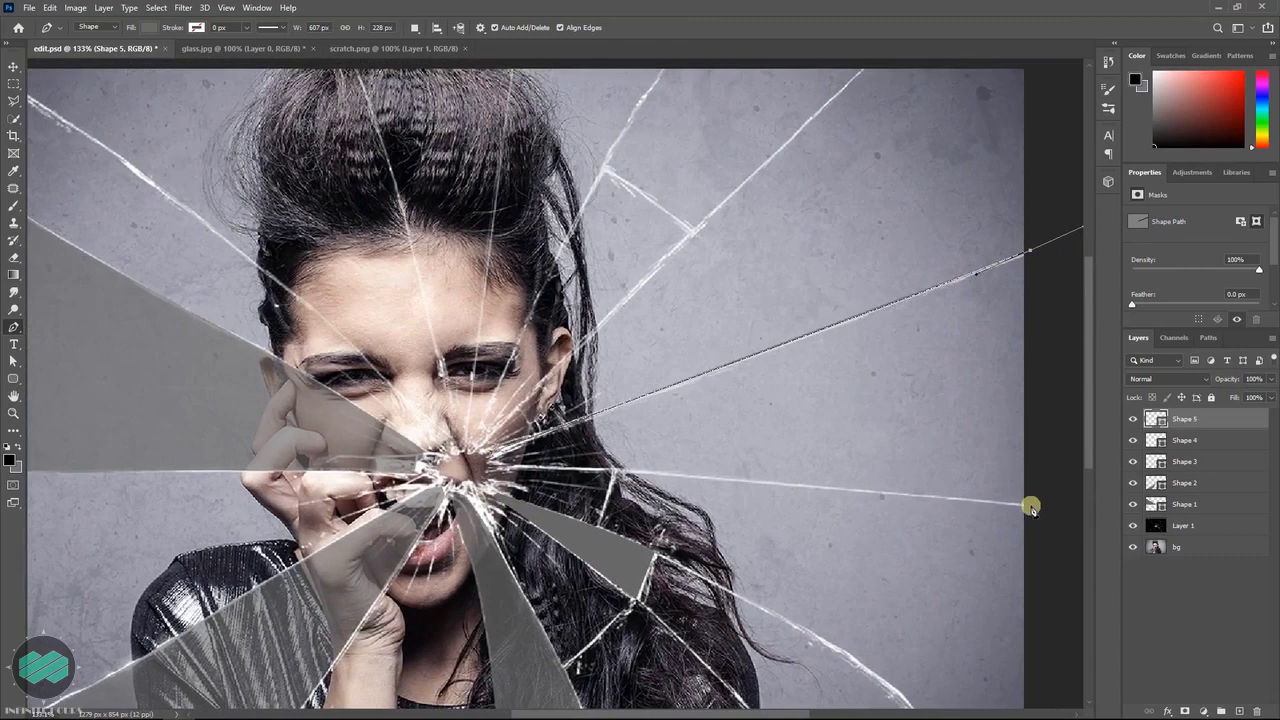
{"action": "left_click", "coordinate": [1031, 507]}
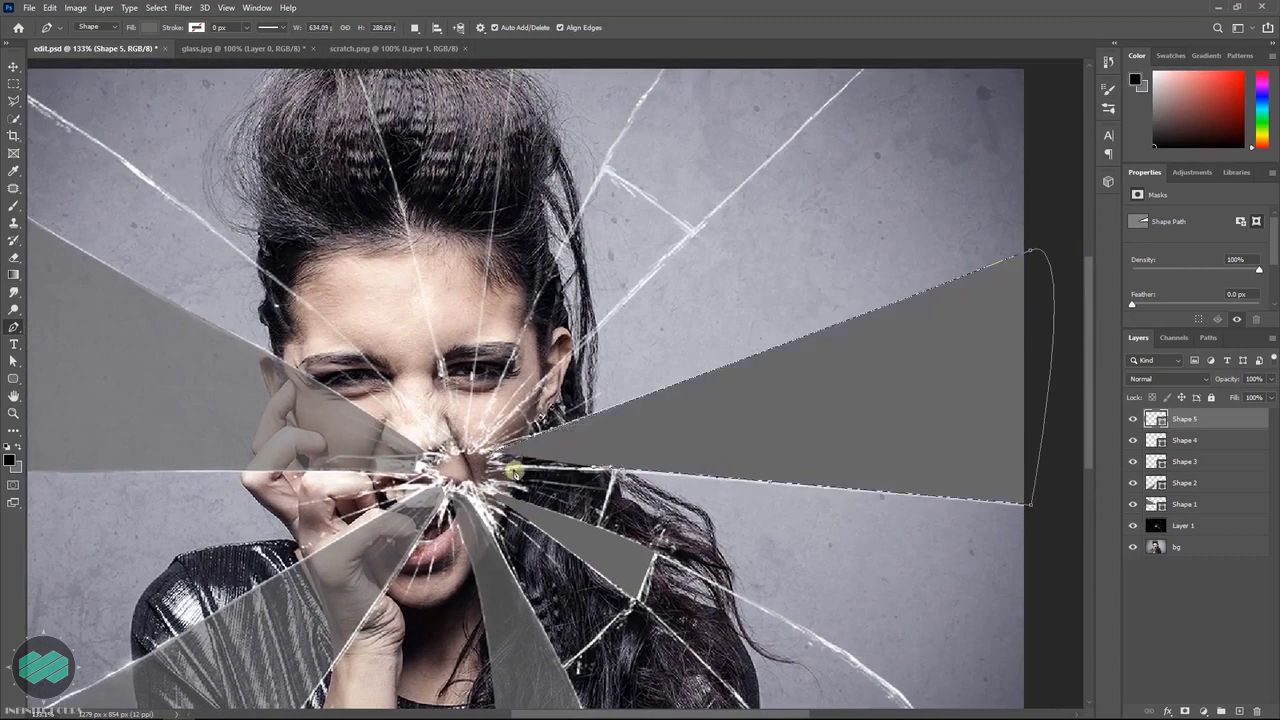
{"action": "left_click", "coordinate": [491, 457]}
{"action": "left_click_drag", "start_coordinate": [1228, 380], "coordinate": [1194, 383]}
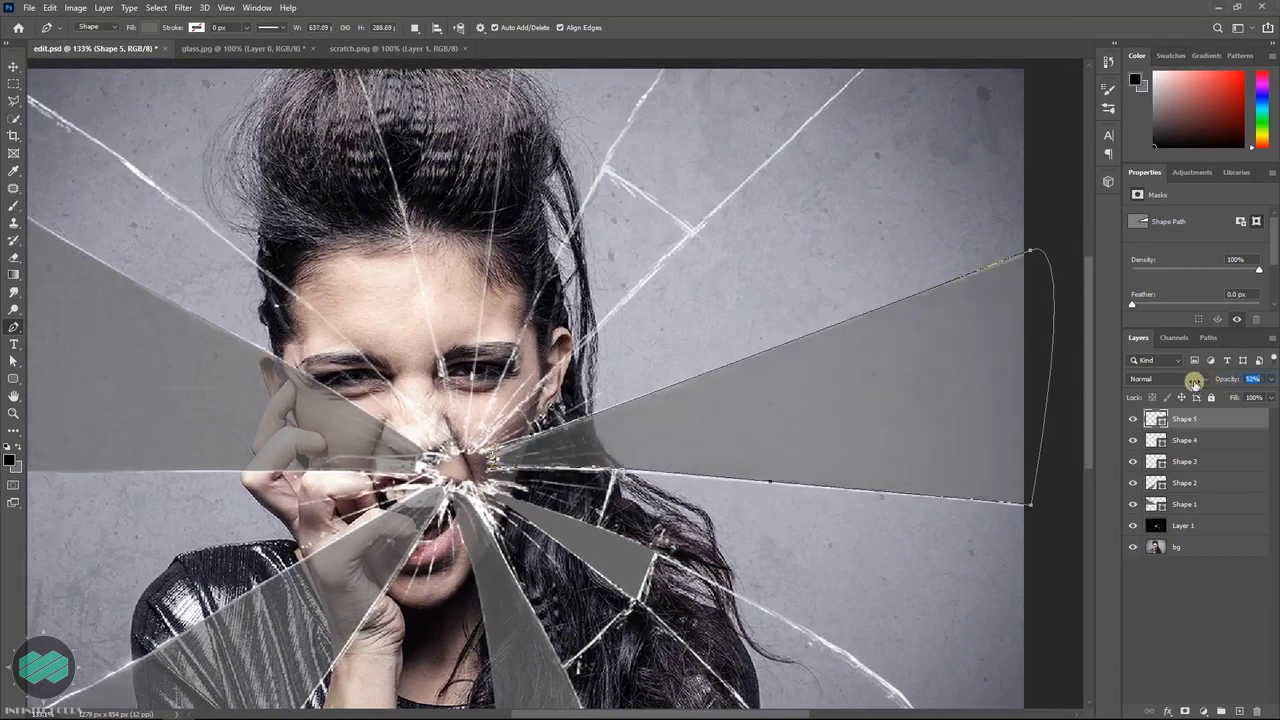
{"action": "left_click", "coordinate": [596, 469]}
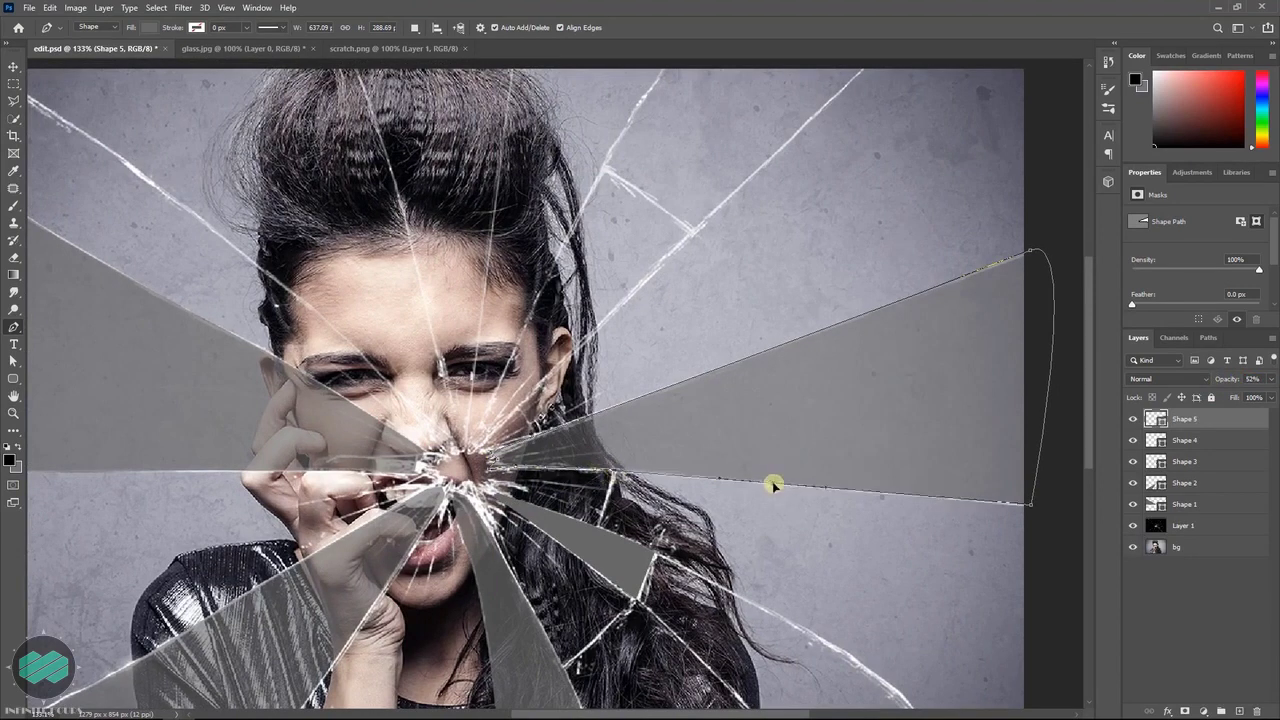
Step: Draw a shard from the top-left corner down to the impact centre at 81% opacity
{"action": "scroll", "coordinate": [866, 417], "scroll_direction": "left", "scroll_amount": 3}
{"action": "scroll", "coordinate": [866, 417], "scroll_direction": "up", "scroll_amount": 2}
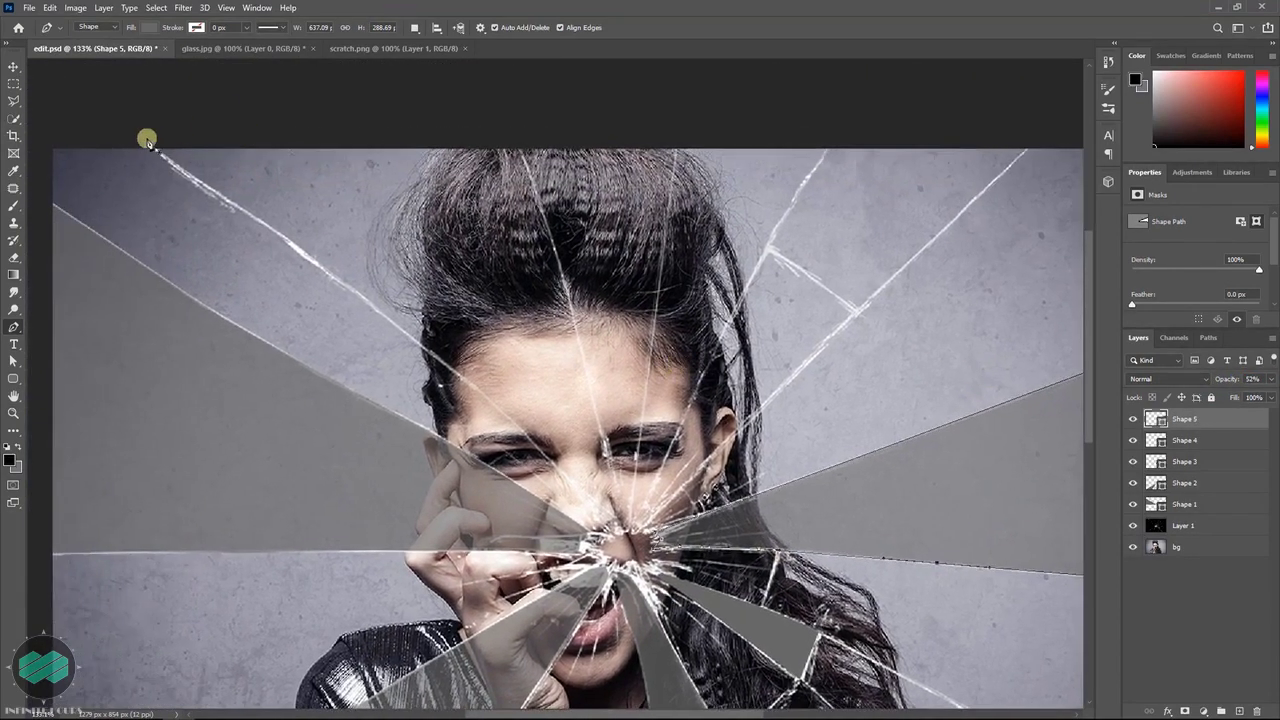
{"action": "left_click", "coordinate": [146, 139]}
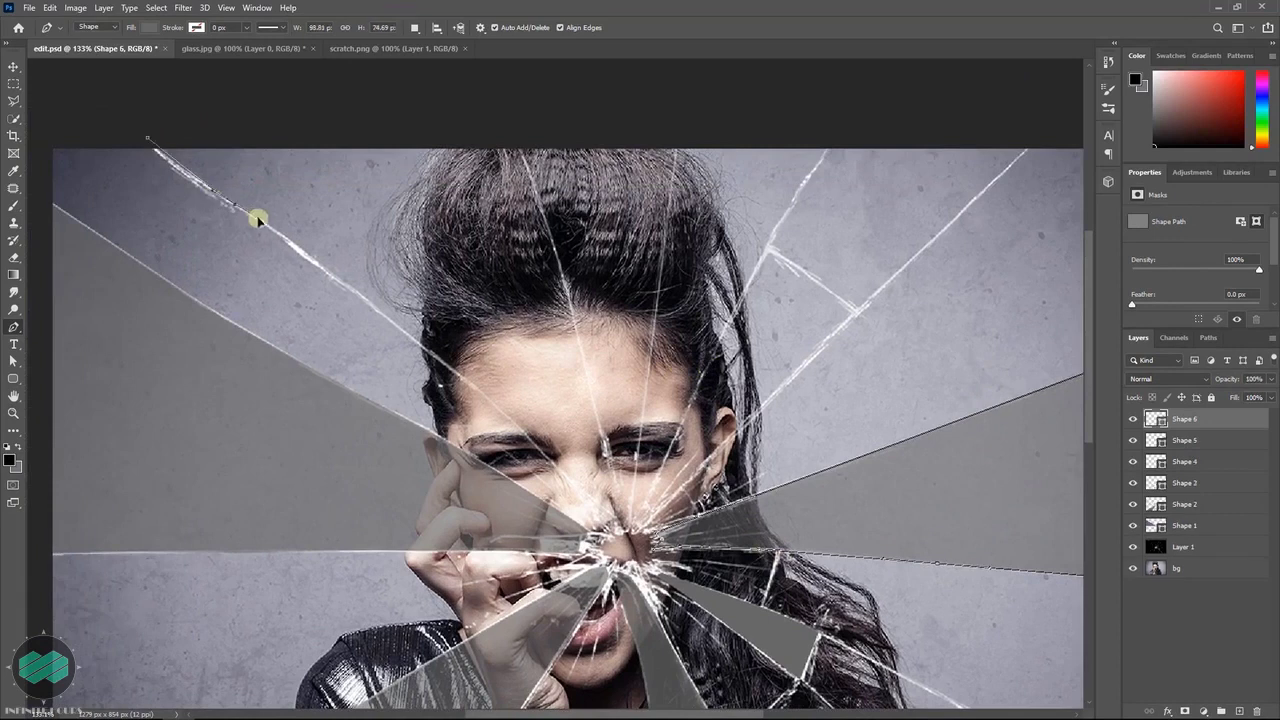
{"action": "left_click", "coordinate": [510, 422]}
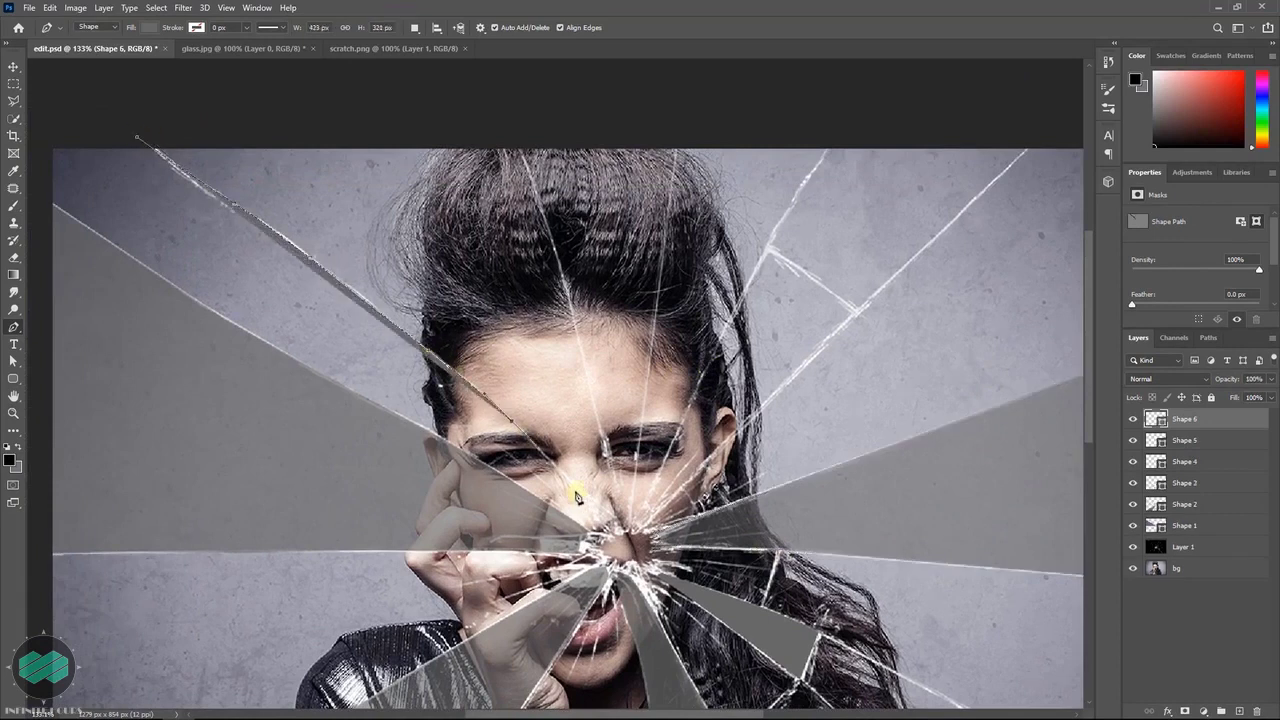
{"action": "left_click", "coordinate": [592, 522]}
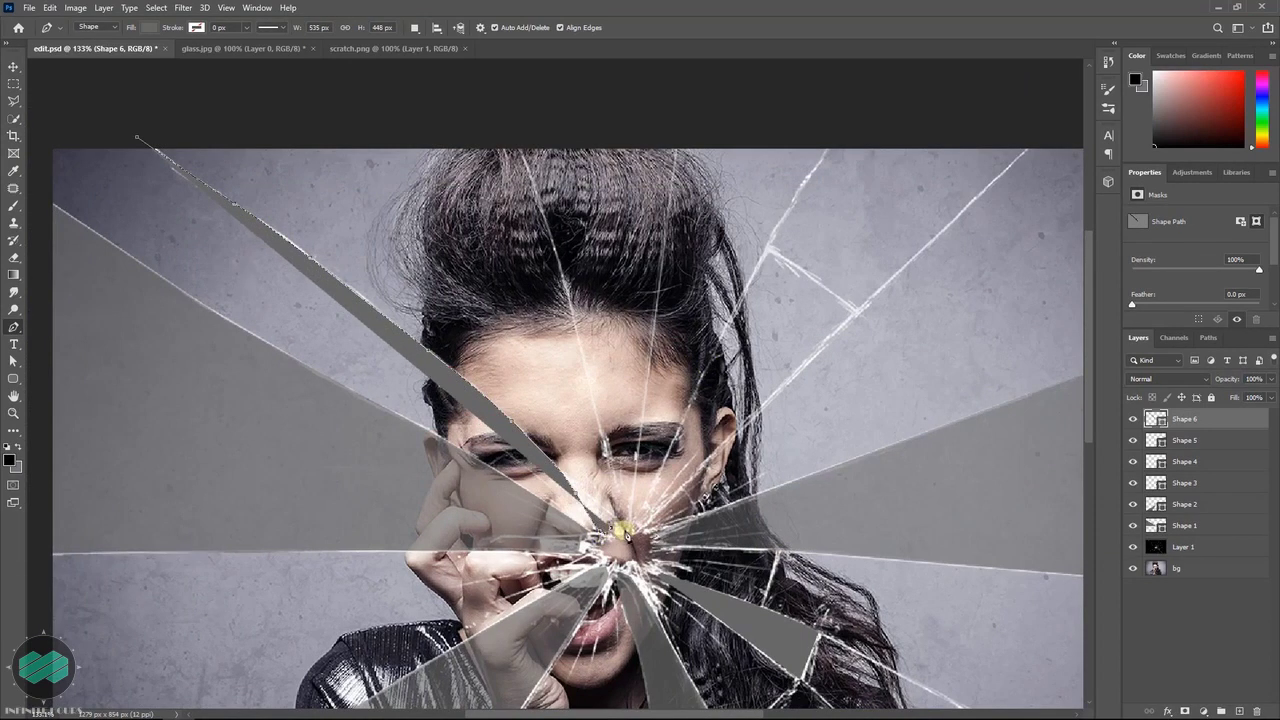
{"action": "left_click", "coordinate": [561, 270]}
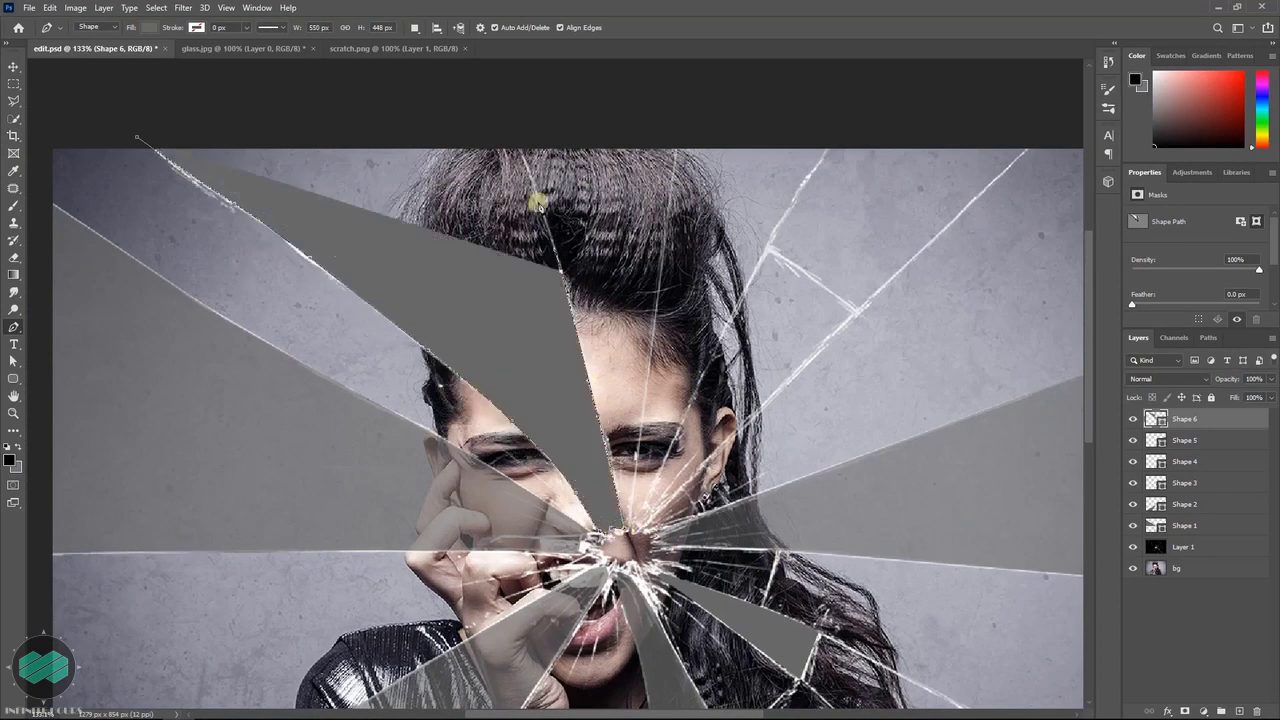
{"action": "left_click", "coordinate": [509, 135]}
{"action": "left_click", "coordinate": [137, 137]}
{"action": "left_click_drag", "start_coordinate": [1226, 382], "coordinate": [1216, 382]}
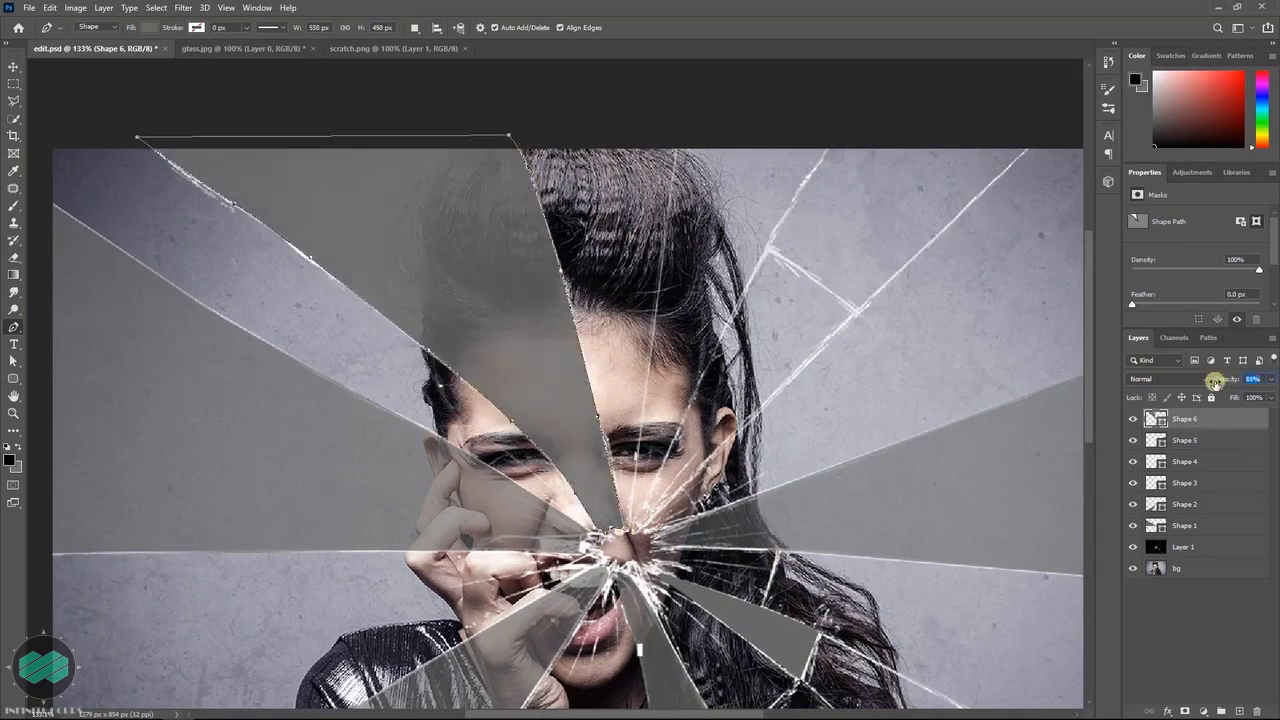
Step: Draw the top shard between the upper cracks at 80% opacity, then view at 100%
{"action": "left_click", "coordinate": [518, 139]}
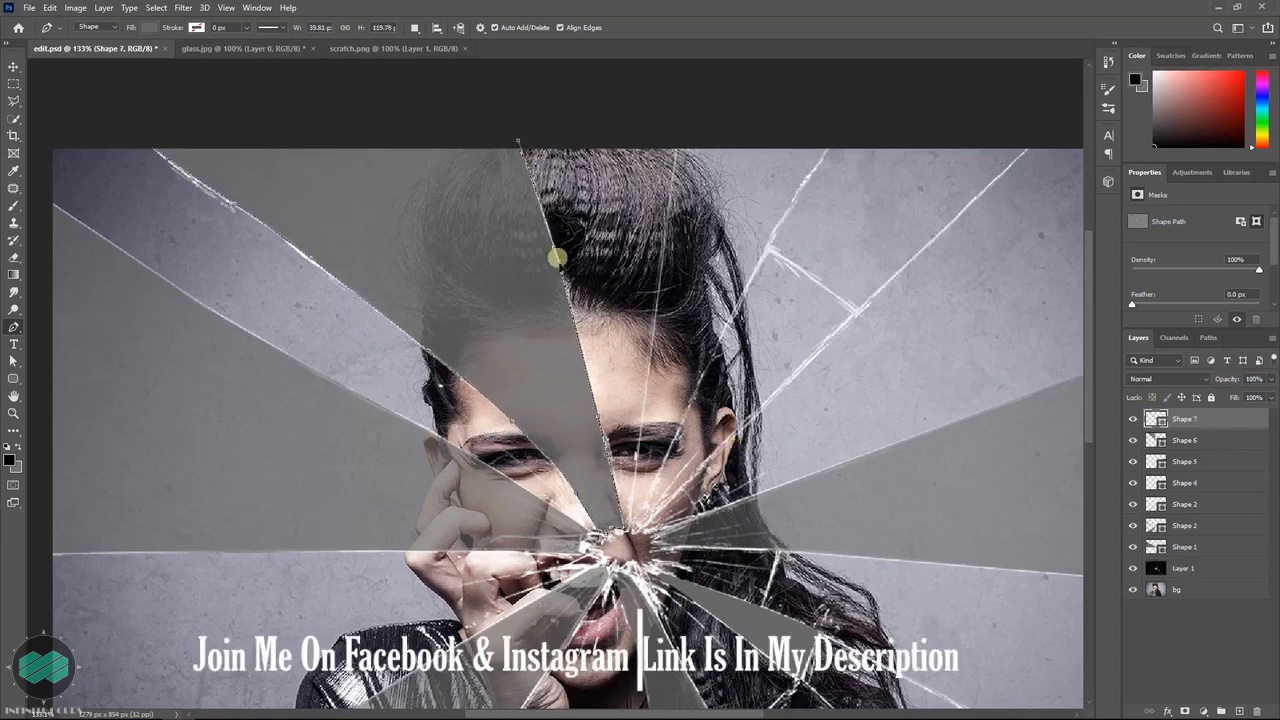
{"action": "left_click", "coordinate": [571, 298]}
{"action": "left_click", "coordinate": [592, 405]}
{"action": "left_click", "coordinate": [622, 533]}
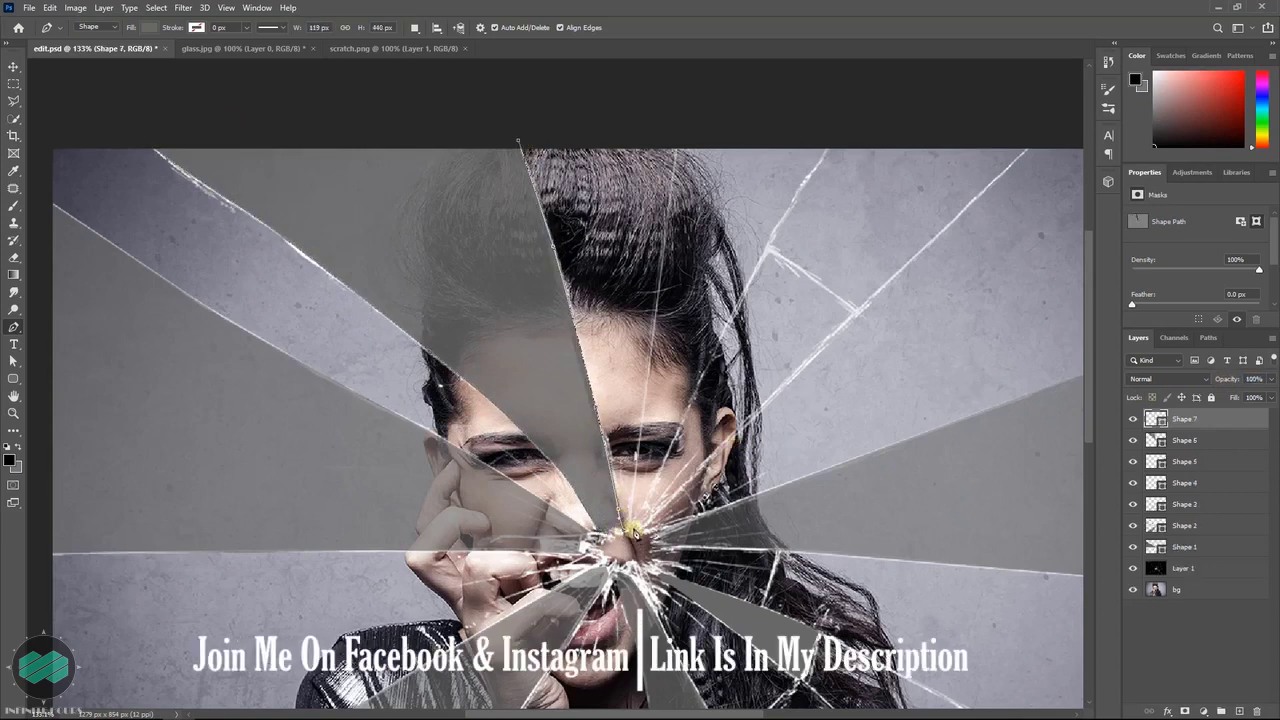
{"action": "left_click", "coordinate": [722, 331]}
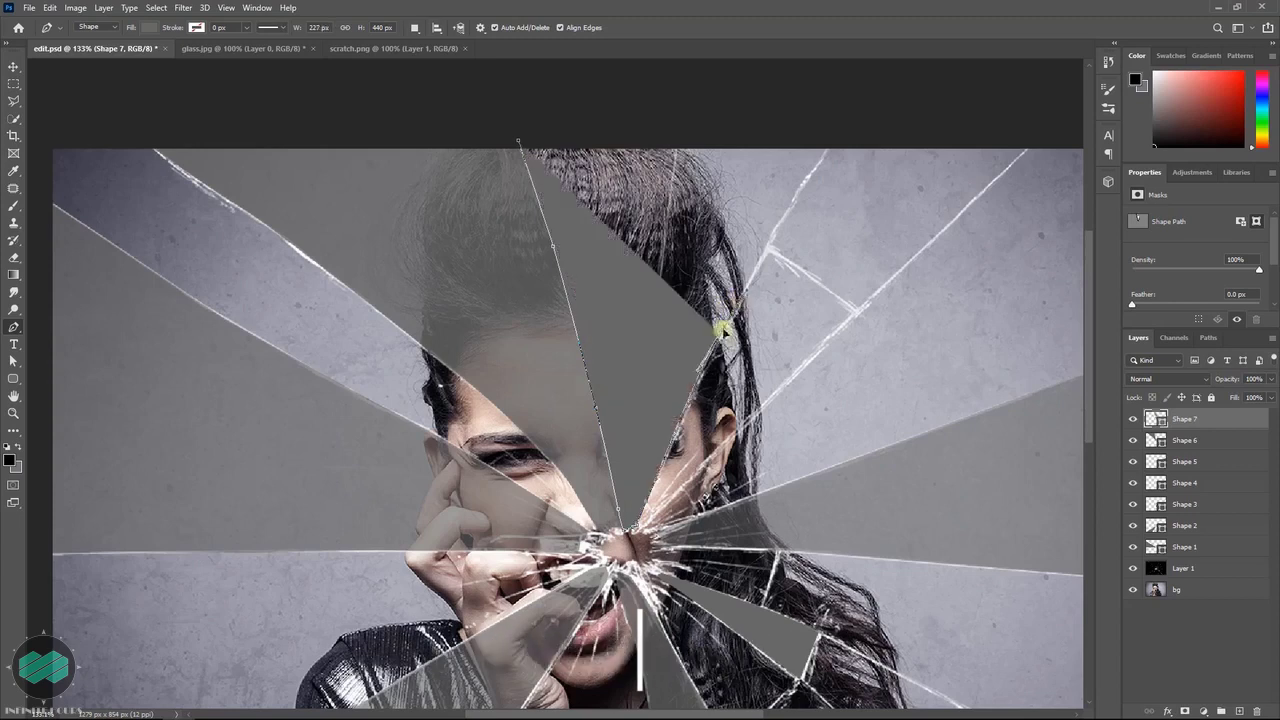
{"action": "left_click", "coordinate": [836, 137]}
{"action": "left_click", "coordinate": [518, 139]}
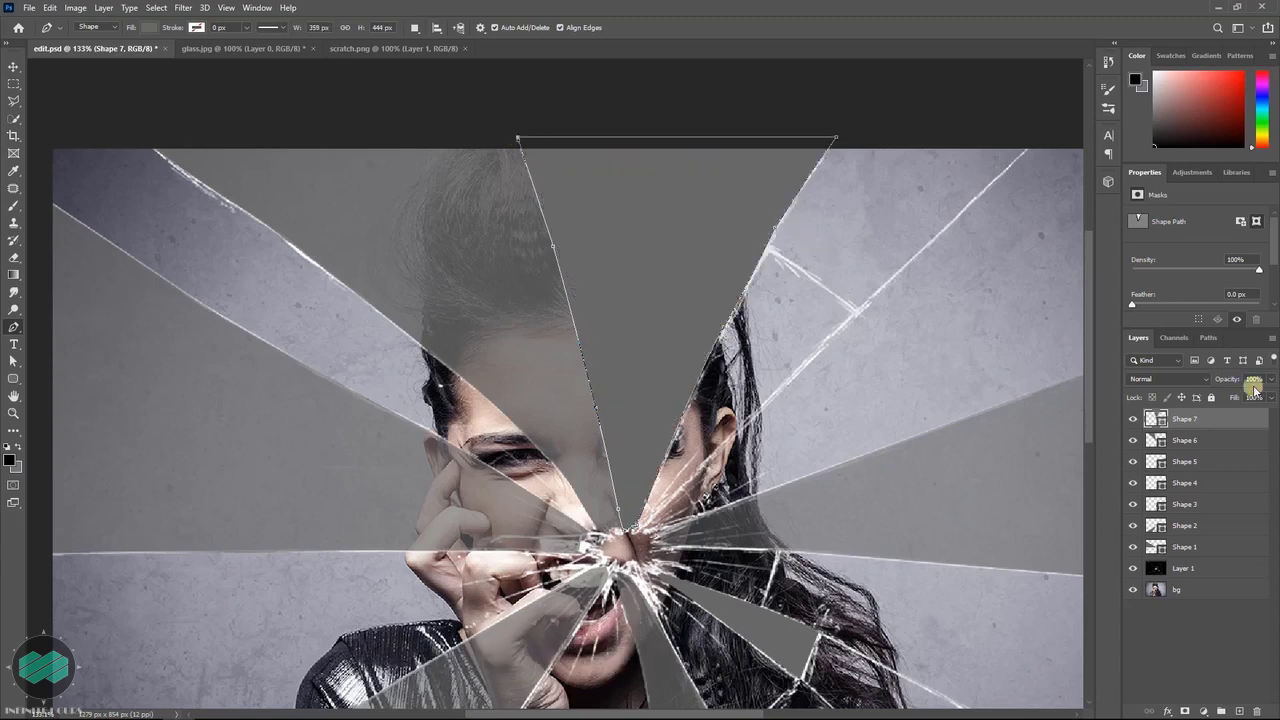
{"action": "type", "text": "80"}
{"action": "key", "text": "Return"}
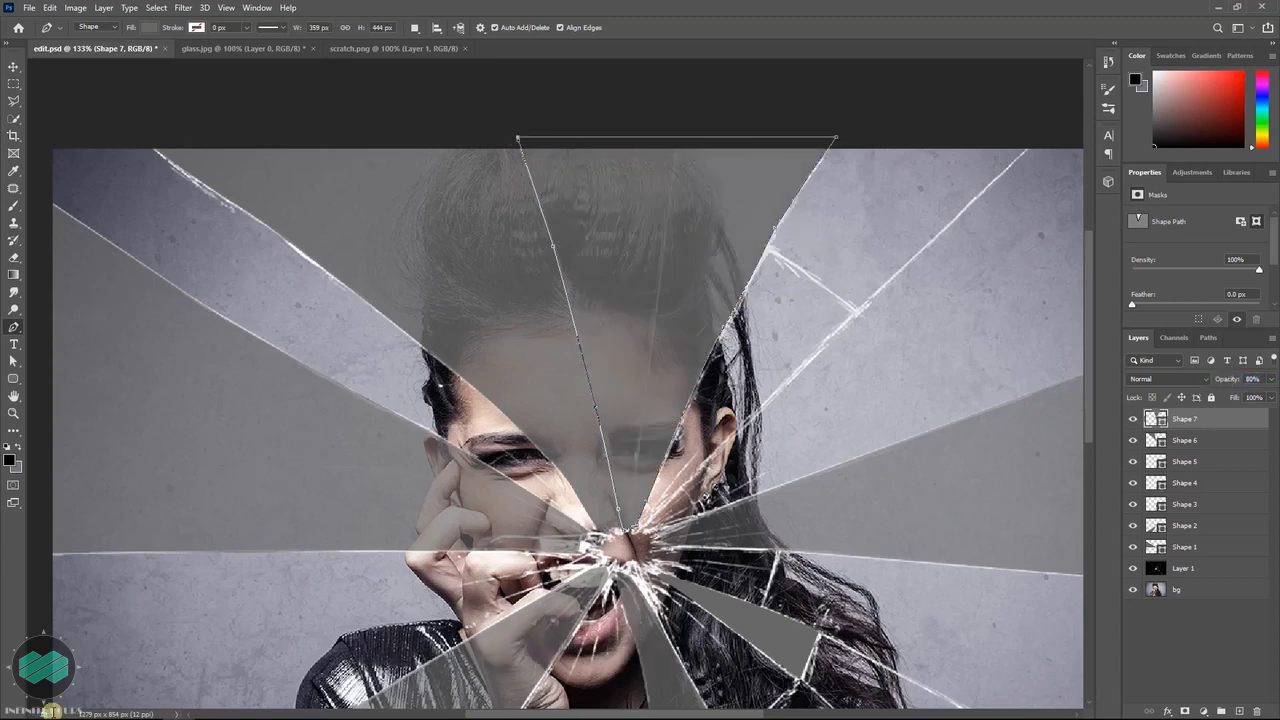
{"action": "key", "text": "ctrl+1"}
{"action": "key", "text": "v"}
{"action": "left_click", "coordinate": [1035, 356]}
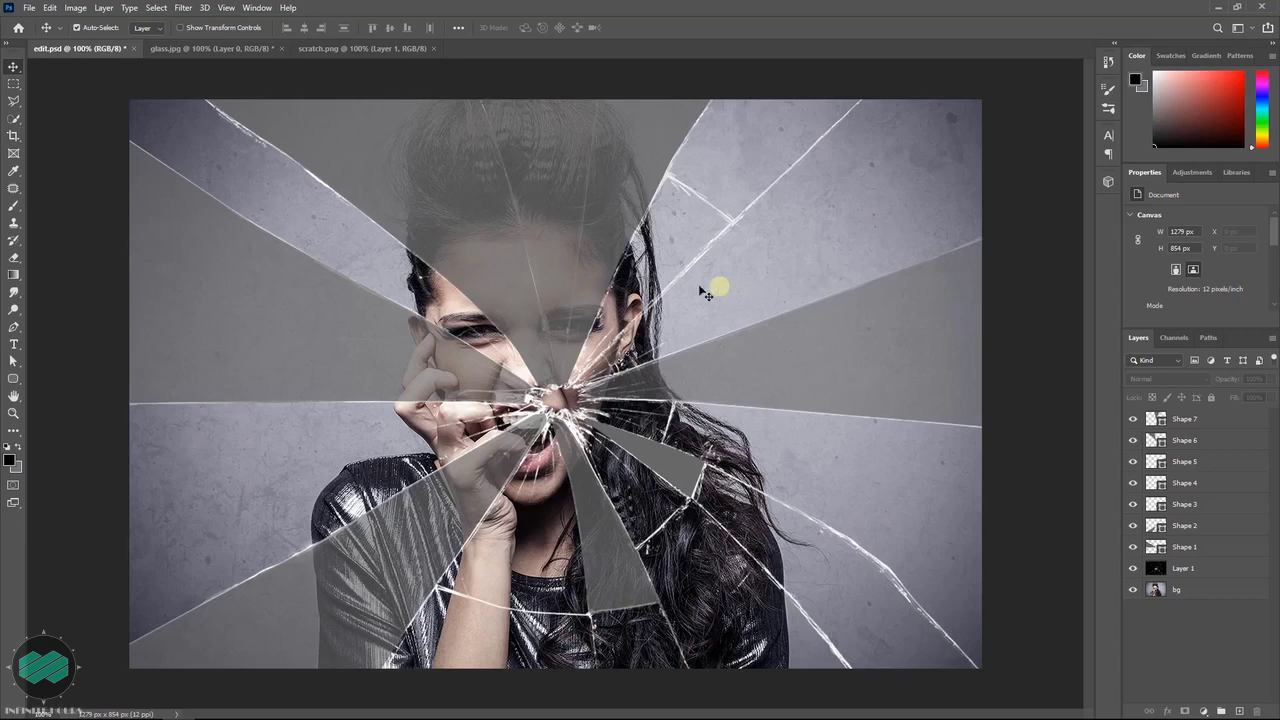
Step: Set Shape 1 through Shape 7 to 100% opacity and move Layer 1 above them all
{"action": "left_click", "coordinate": [1225, 421]}
{"action": "left_click", "coordinate": [1226, 549], "text": "shift"}
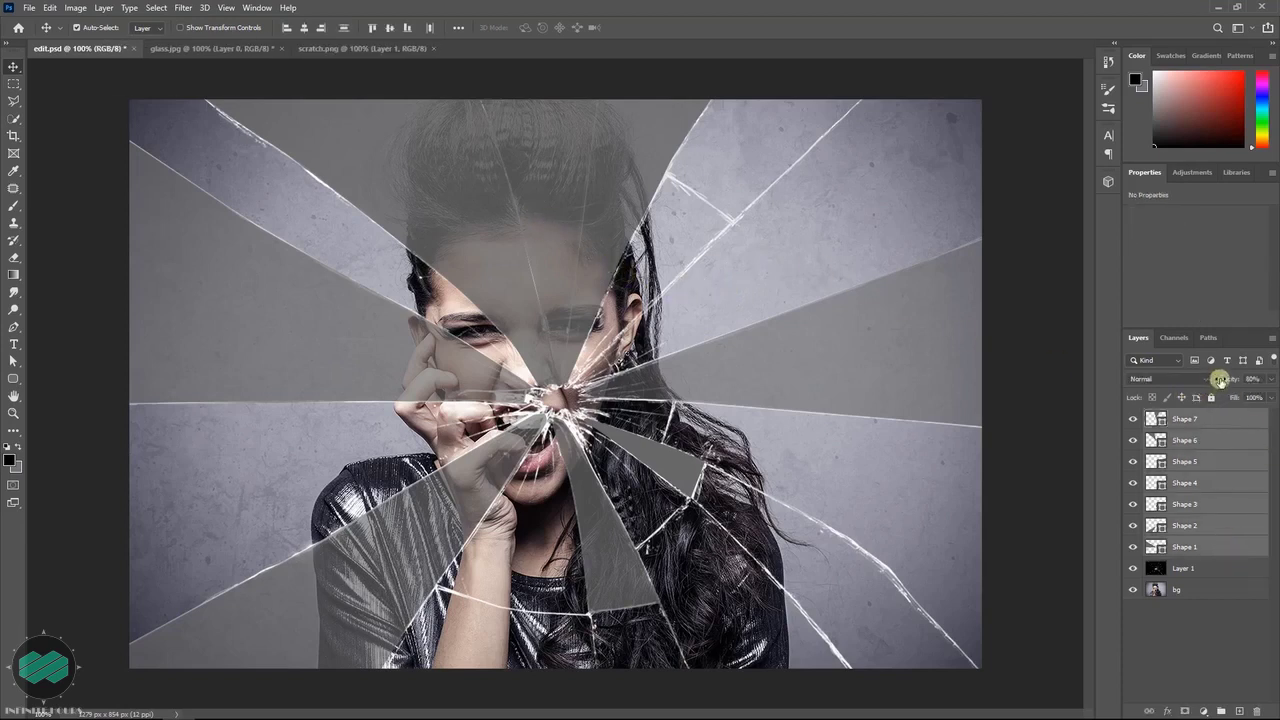
{"action": "left_click_drag", "start_coordinate": [1225, 381], "coordinate": [1274, 379]}
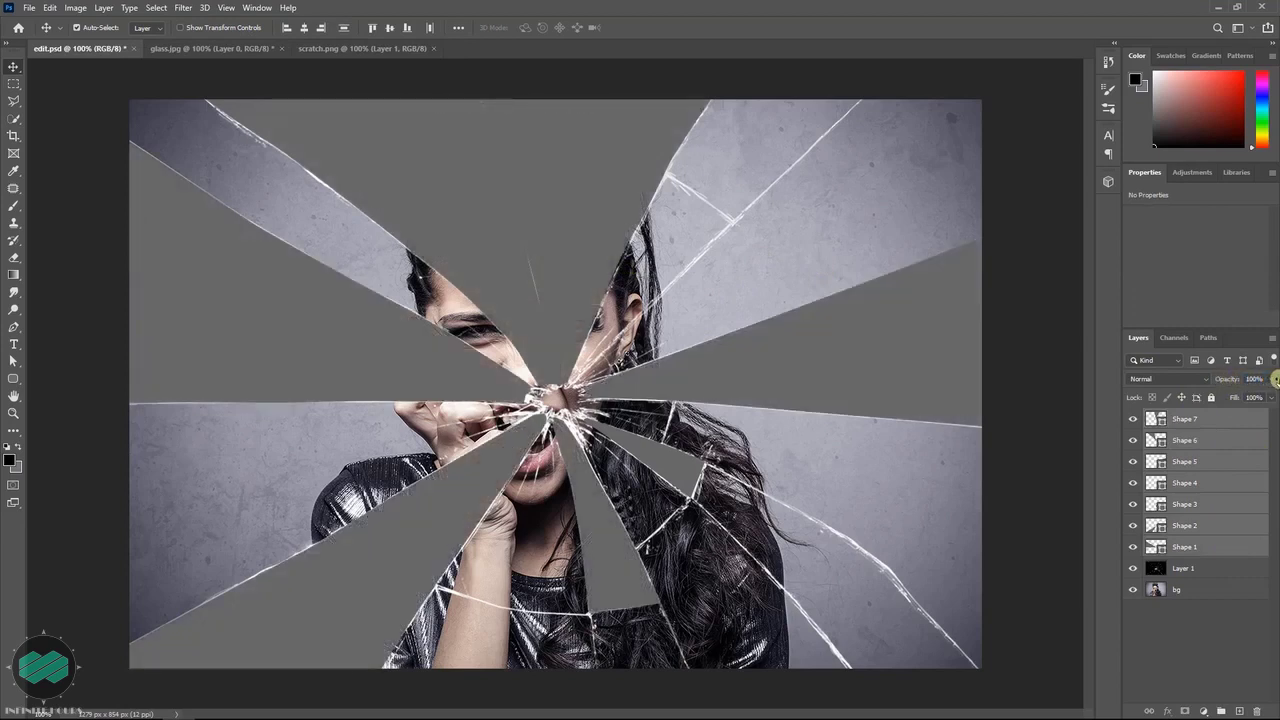
{"action": "left_click", "coordinate": [1226, 567]}
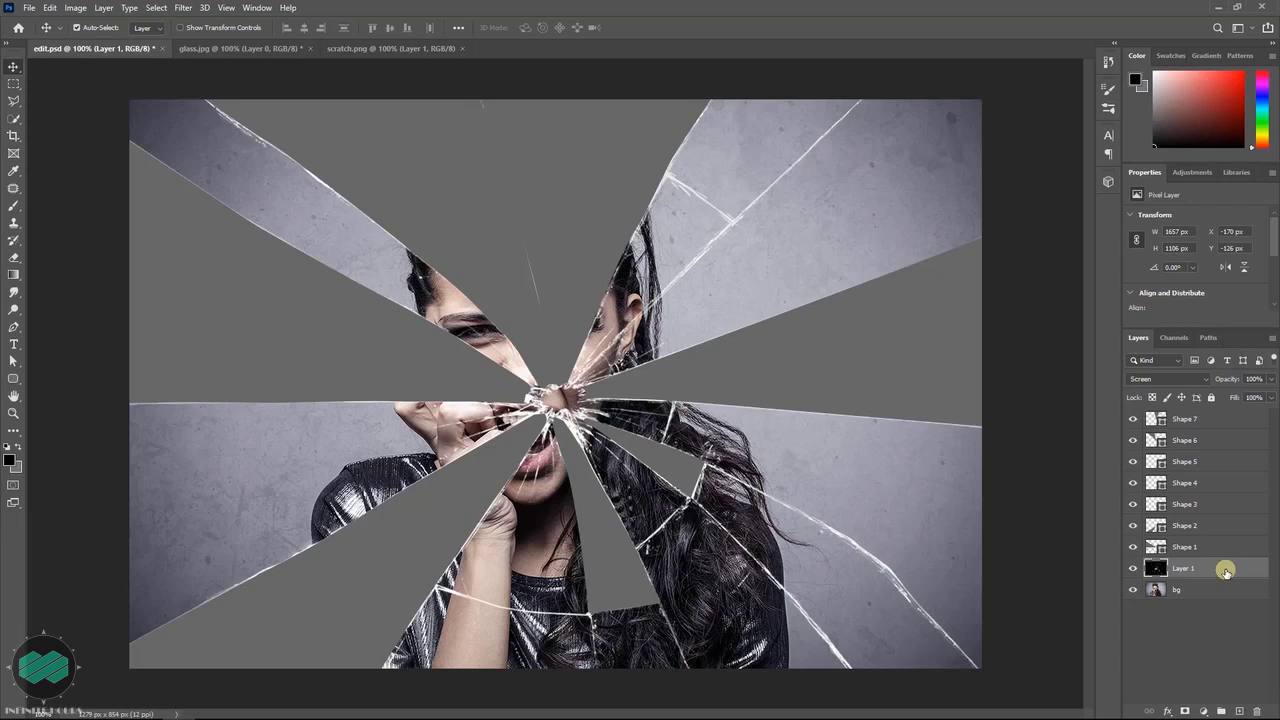
{"action": "left_click_drag", "start_coordinate": [1226, 570], "coordinate": [1226, 416]}
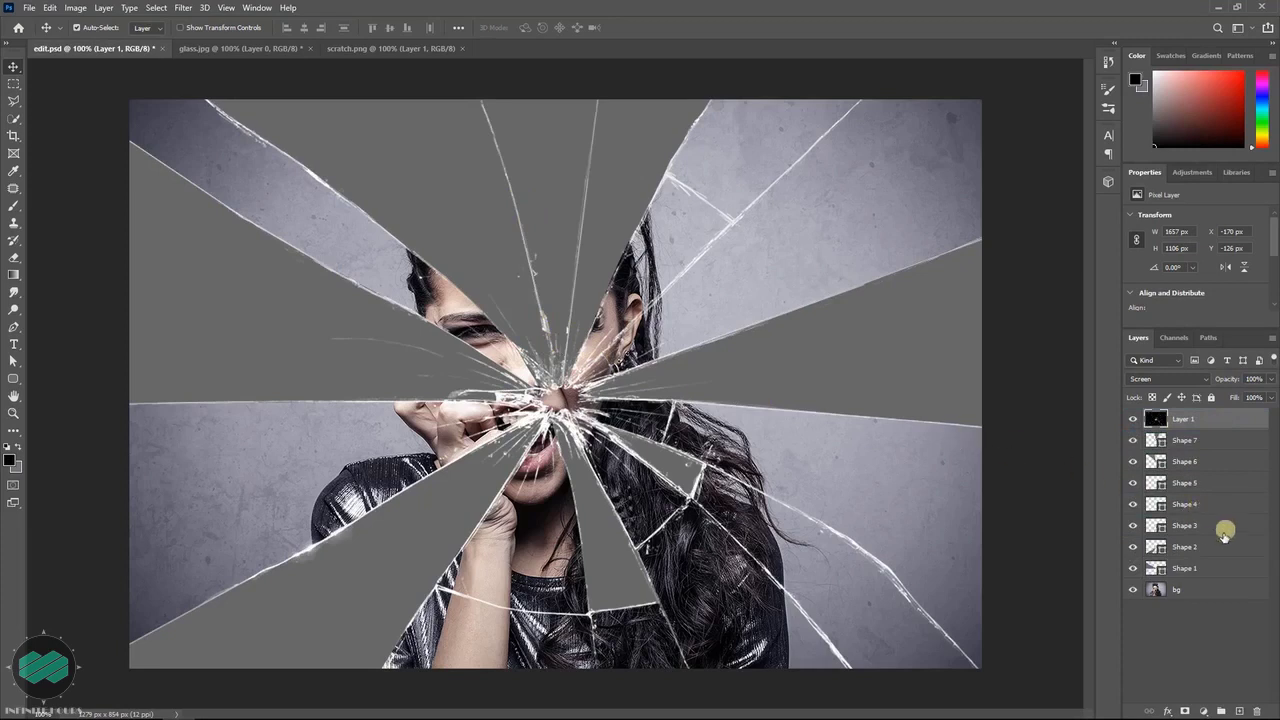
Step: Duplicate bg three times, placing the copies above Shape 7, Shape 6 and Shape 5
{"action": "left_click", "coordinate": [1216, 592]}
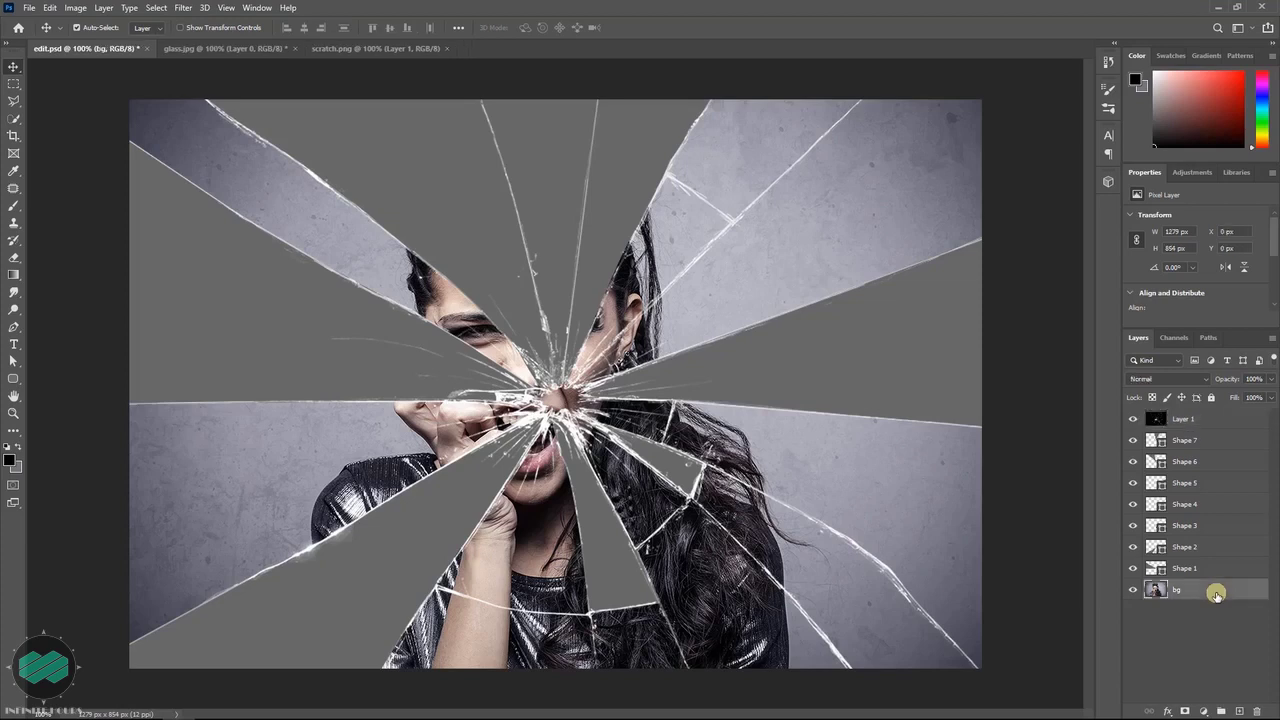
{"action": "key", "text": "ctrl+j"}
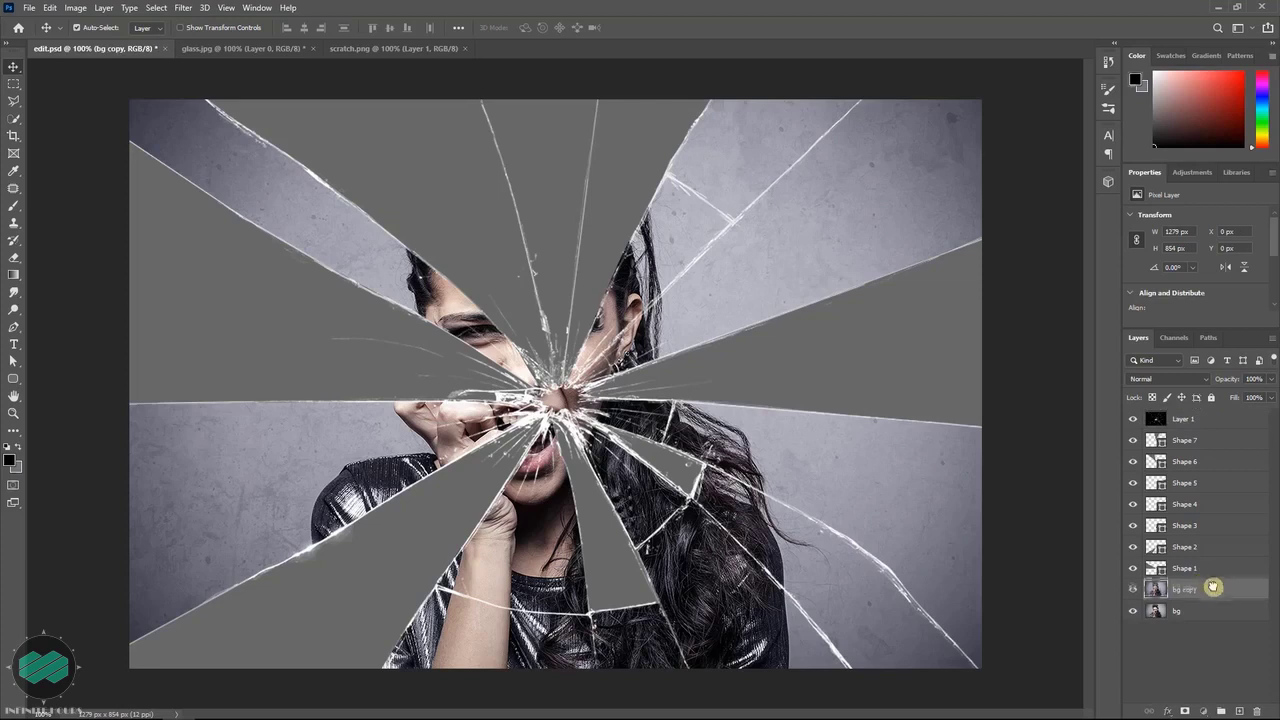
{"action": "left_click_drag", "start_coordinate": [1216, 591], "coordinate": [1215, 430]}
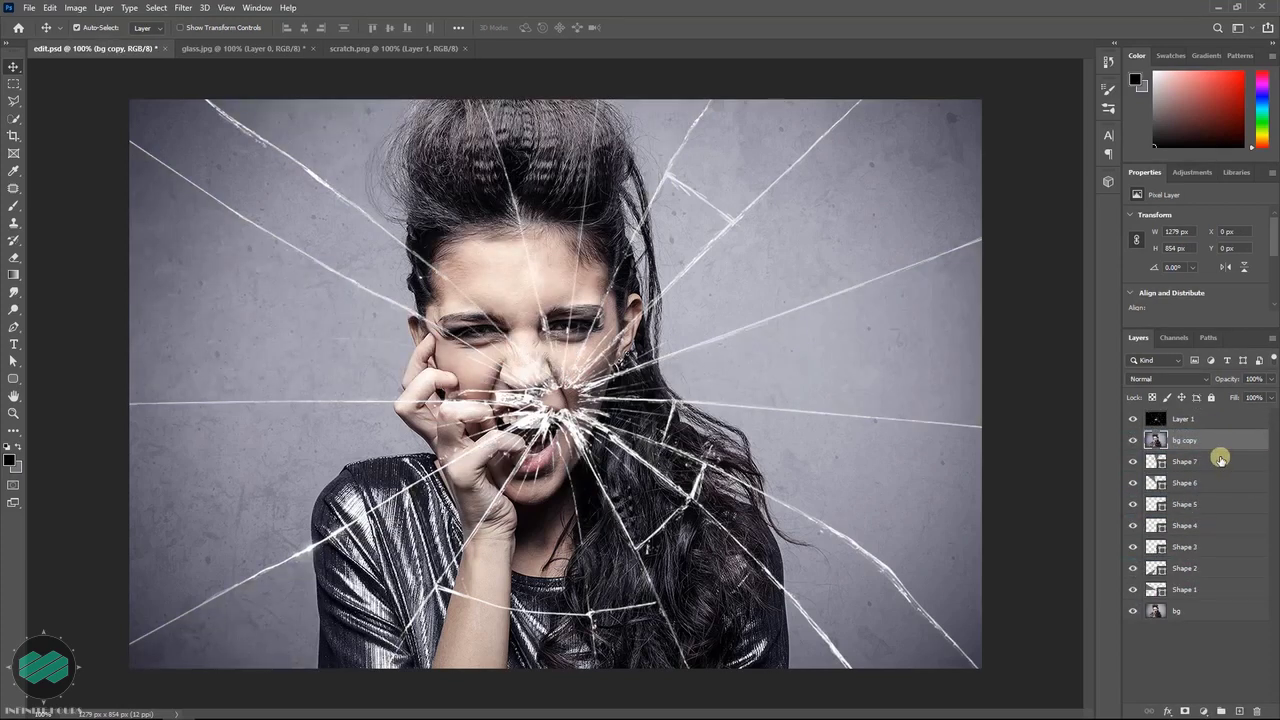
{"action": "left_click", "coordinate": [1217, 615]}
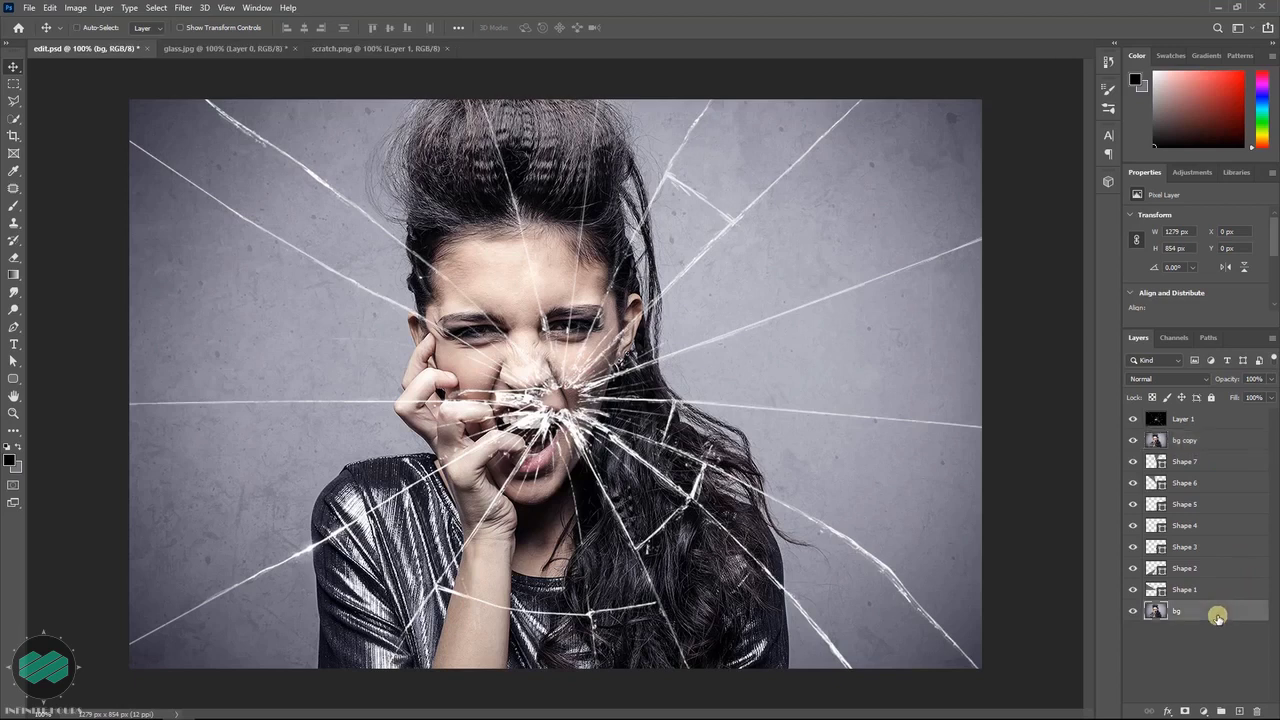
{"action": "key", "text": "ctrl+j"}
{"action": "left_click_drag", "start_coordinate": [1218, 611], "coordinate": [1223, 472]}
{"action": "left_click", "coordinate": [1210, 633]}
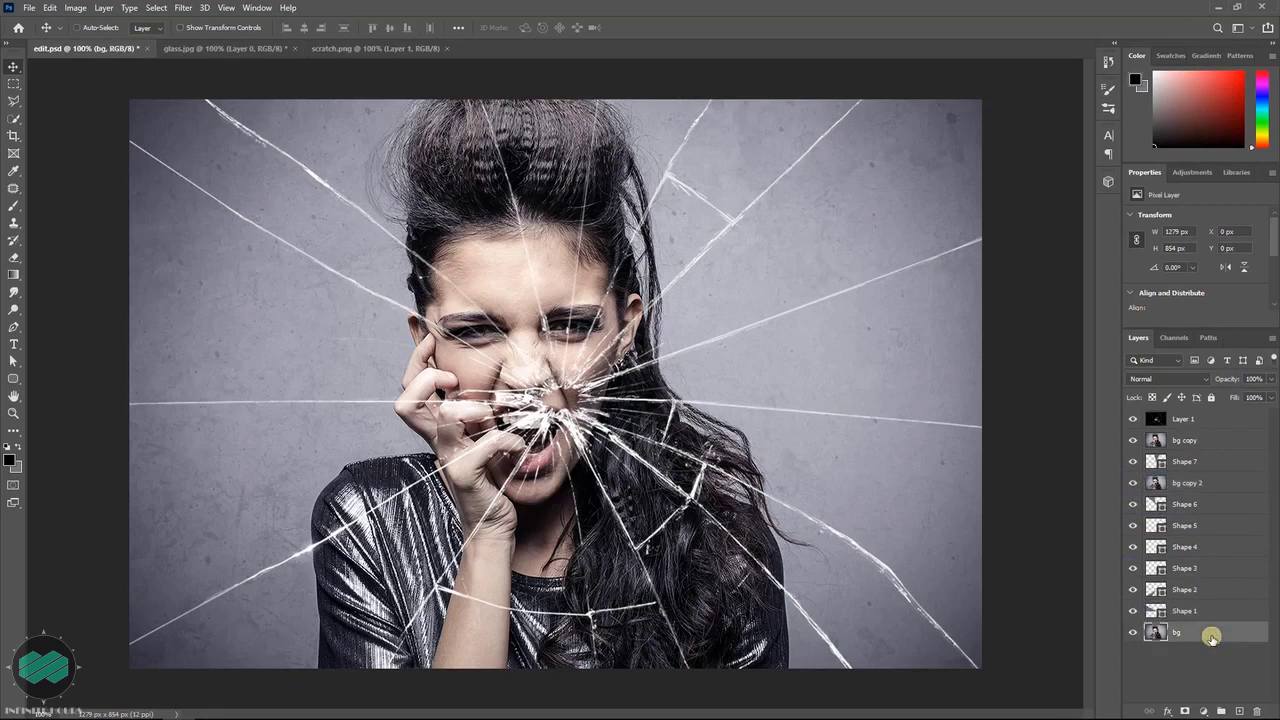
{"action": "key", "text": "ctrl+j"}
{"action": "left_click_drag", "start_coordinate": [1210, 633], "coordinate": [1230, 516]}
Step: Add four more bg copies above Shape 4, Shape 3, Shape 2 and Shape 1
{"action": "left_click", "coordinate": [1229, 653]}
{"action": "key", "text": "ctrl+j"}
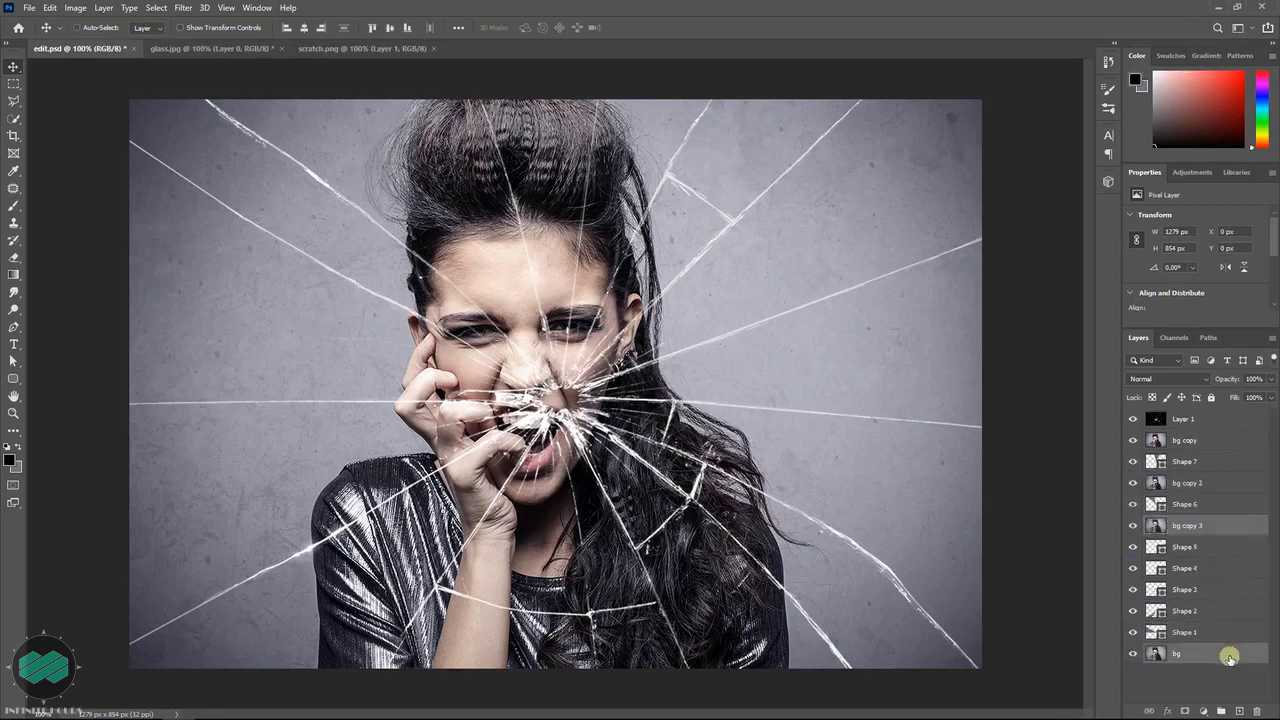
{"action": "left_click_drag", "start_coordinate": [1229, 653], "coordinate": [1237, 572]}
{"action": "left_click", "coordinate": [1232, 672]}
{"action": "key", "text": "ctrl+j"}
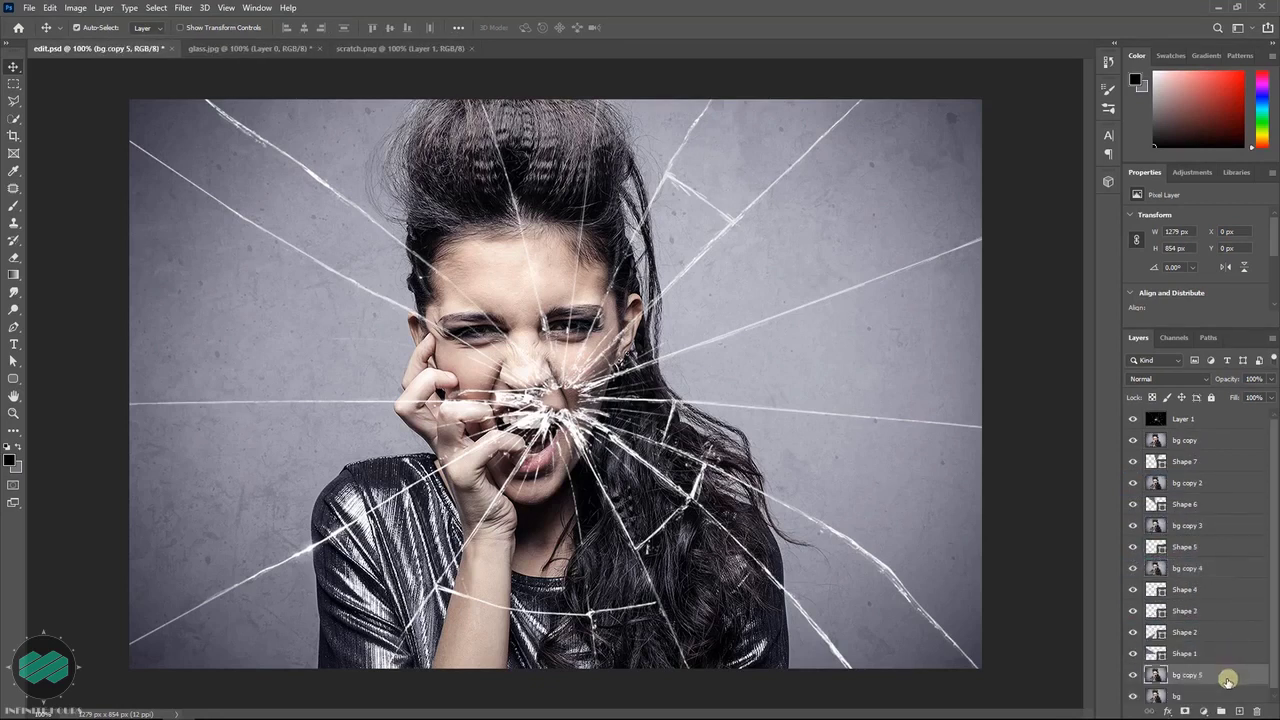
{"action": "left_click_drag", "start_coordinate": [1232, 672], "coordinate": [1231, 603]}
{"action": "left_click", "coordinate": [1220, 692]}
{"action": "key", "text": "ctrl+j"}
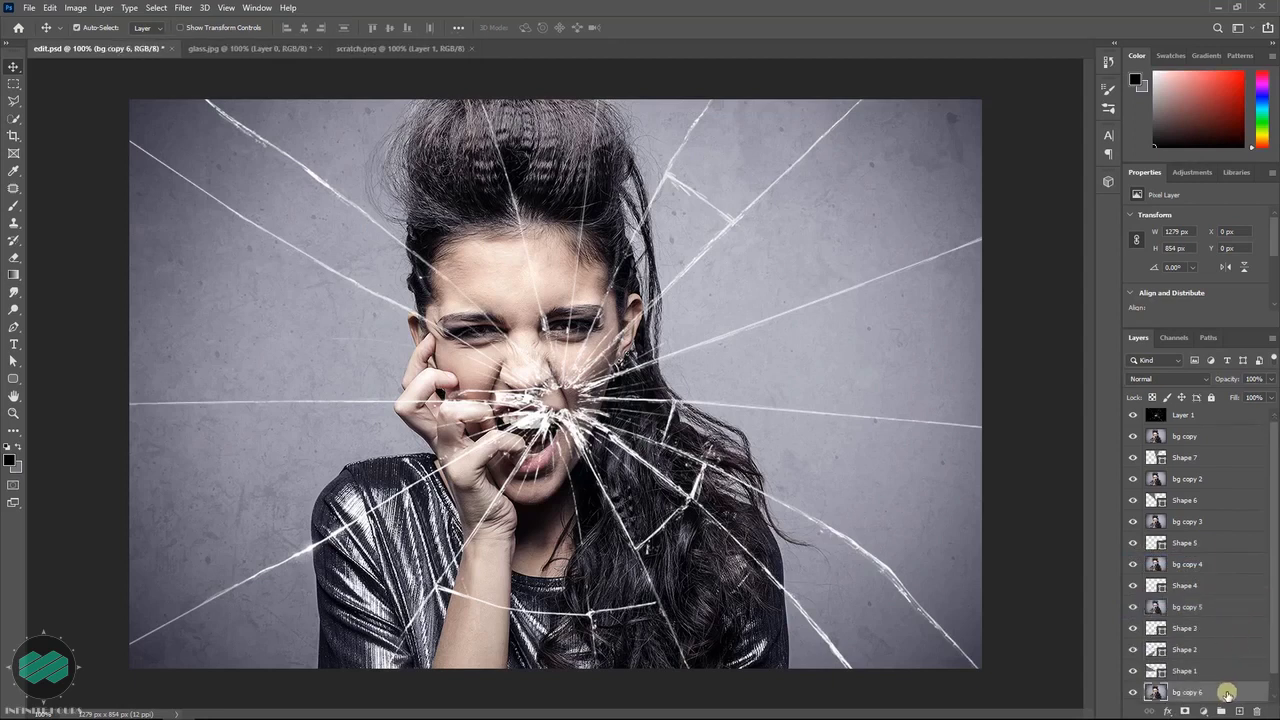
{"action": "left_click_drag", "start_coordinate": [1220, 692], "coordinate": [1236, 643]}
{"action": "left_click", "coordinate": [1220, 692]}
{"action": "key", "text": "ctrl+j"}
{"action": "left_click_drag", "start_coordinate": [1220, 692], "coordinate": [1232, 661]}
{"action": "scroll", "coordinate": [1276, 688], "scroll_direction": "up", "scroll_amount": 3}
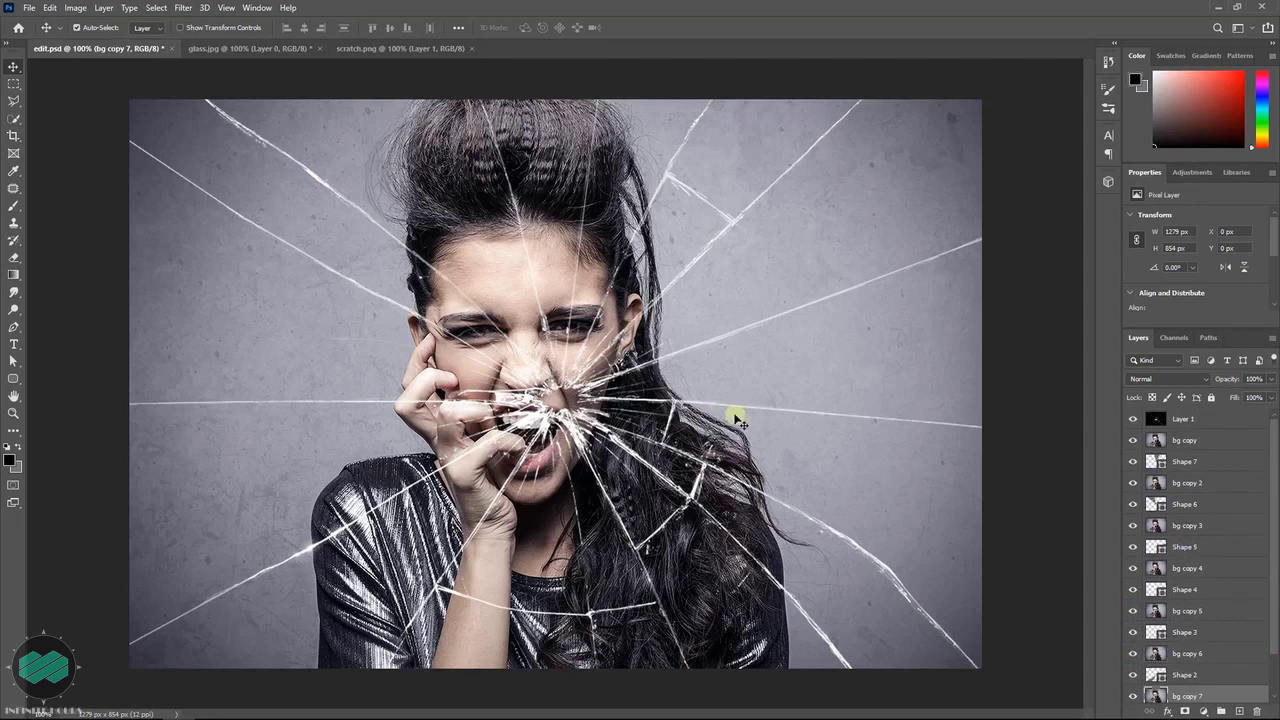
Step: Clip bg copy to the shard below and toggle layer visibility to check it
{"action": "left_click", "coordinate": [1230, 441]}
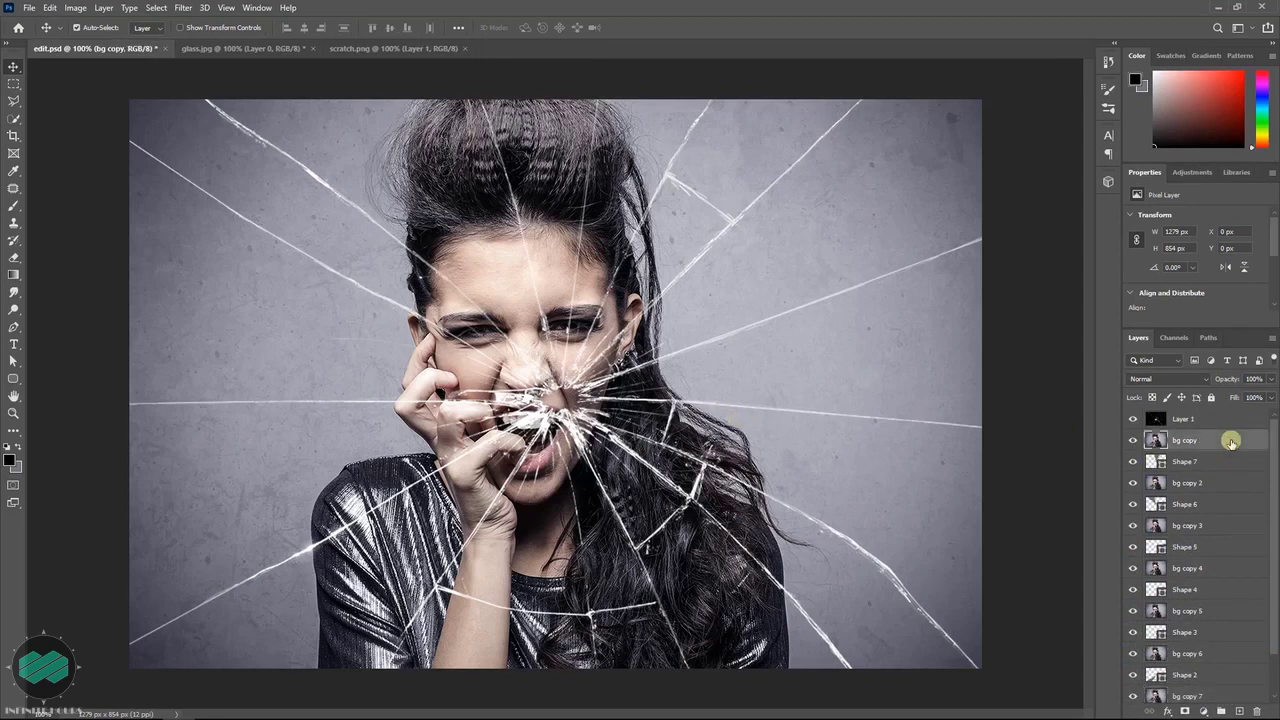
{"action": "right_click", "coordinate": [1231, 441]}
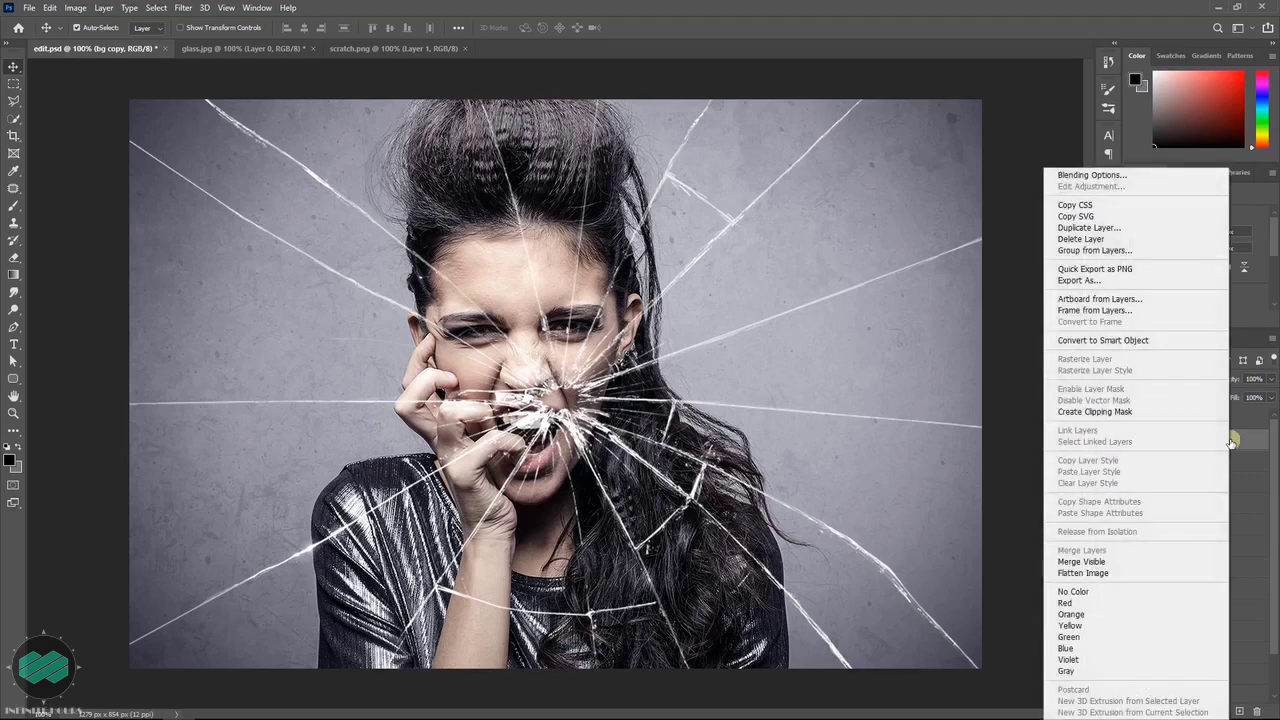
{"action": "left_click", "coordinate": [1148, 412]}
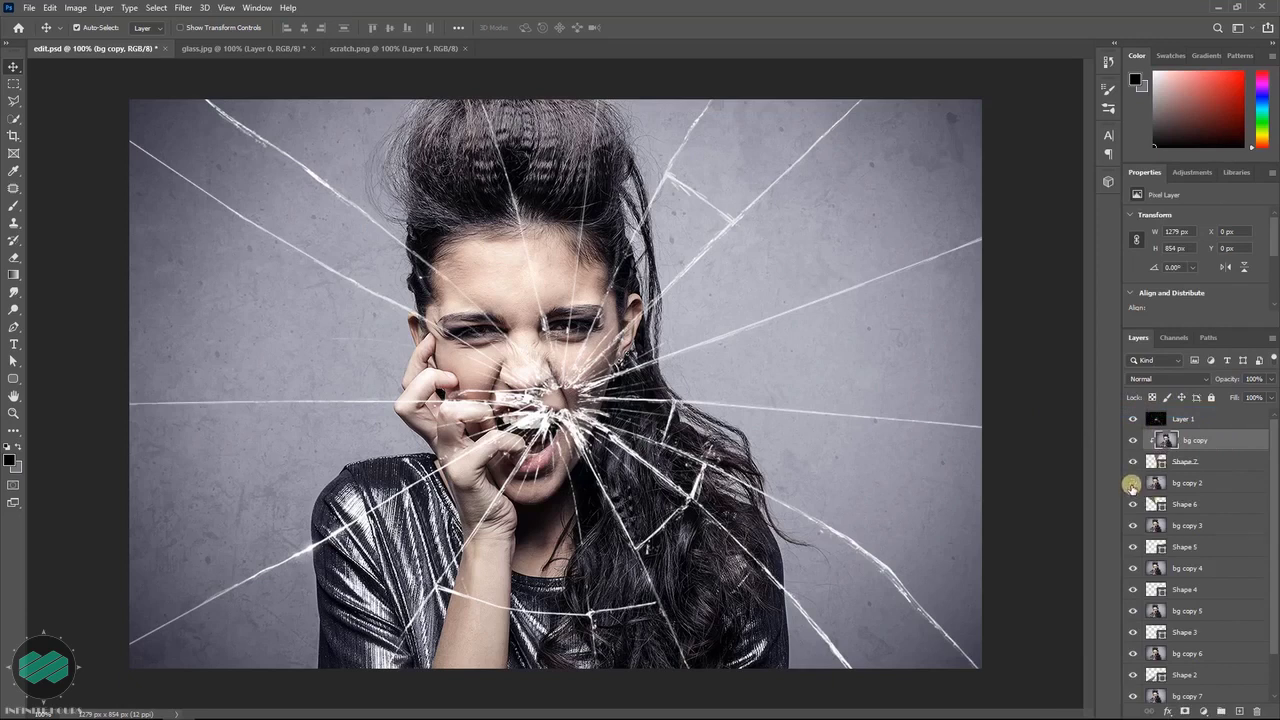
{"action": "left_click_drag", "start_coordinate": [1131, 484], "coordinate": [1133, 700]}
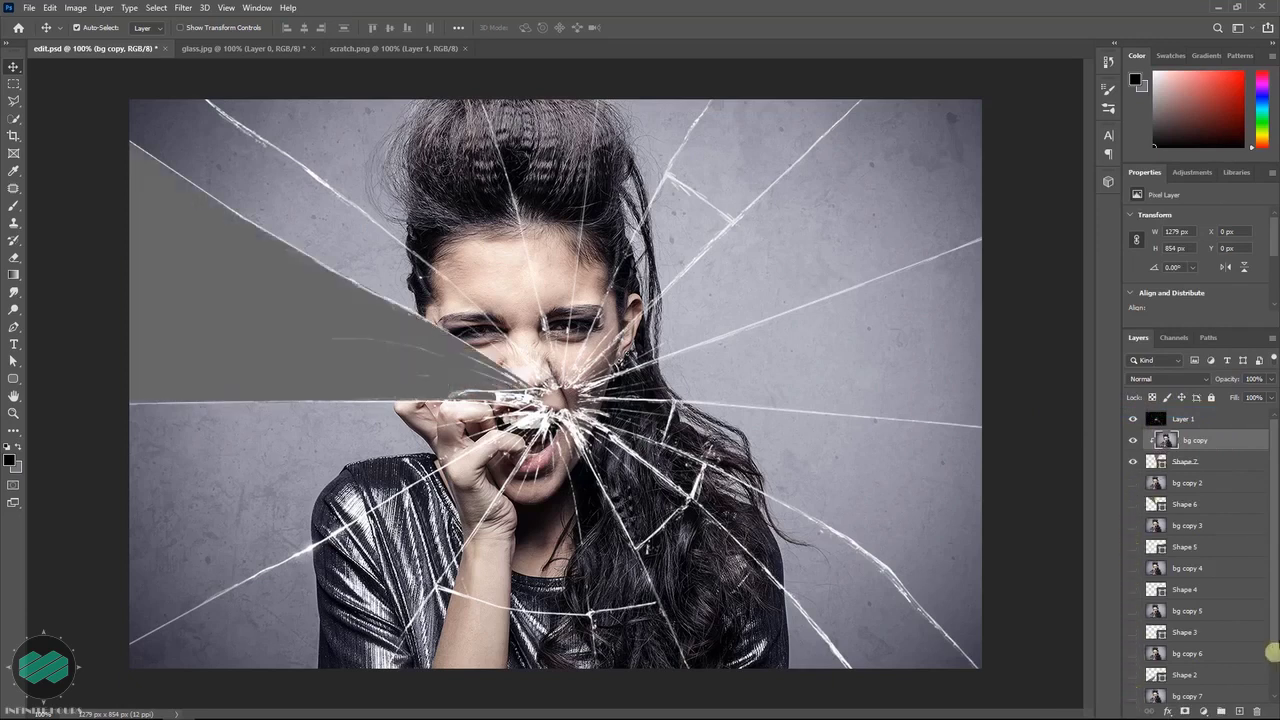
{"action": "scroll", "coordinate": [1271, 652], "scroll_direction": "down", "scroll_amount": 2}
{"action": "left_click", "coordinate": [1133, 692]}
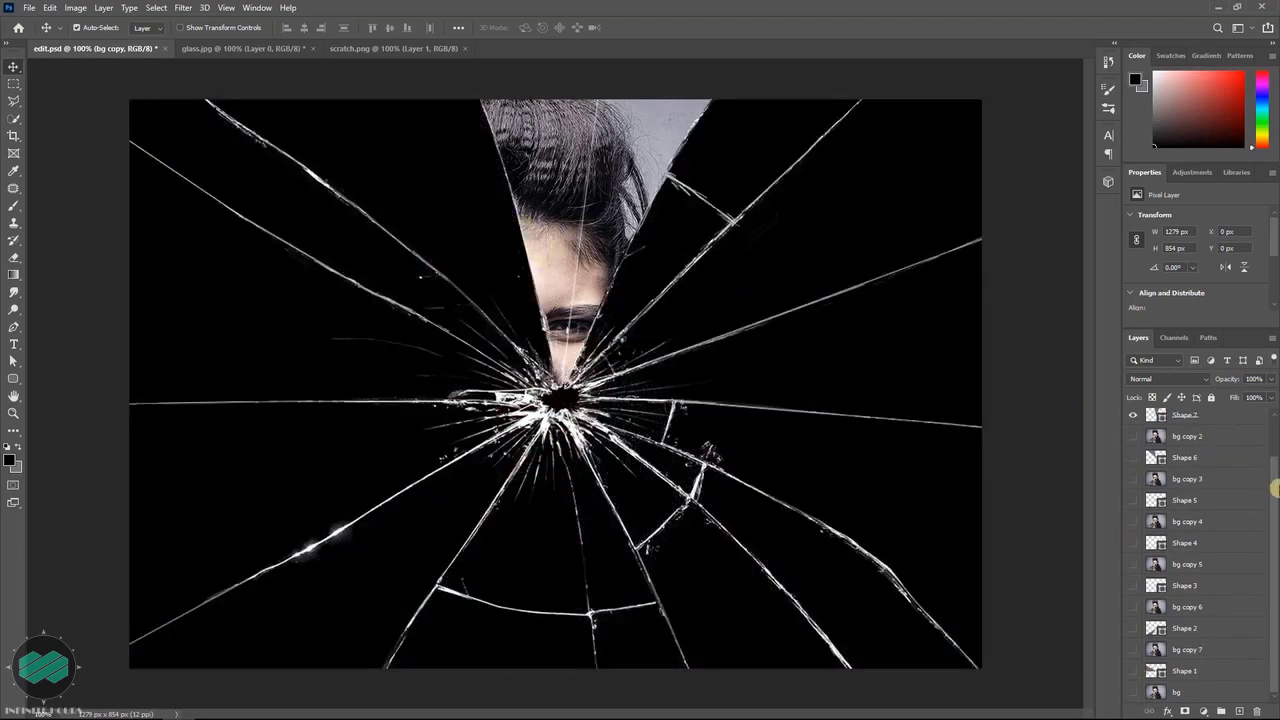
{"action": "left_click_drag", "start_coordinate": [1135, 482], "coordinate": [1139, 698]}
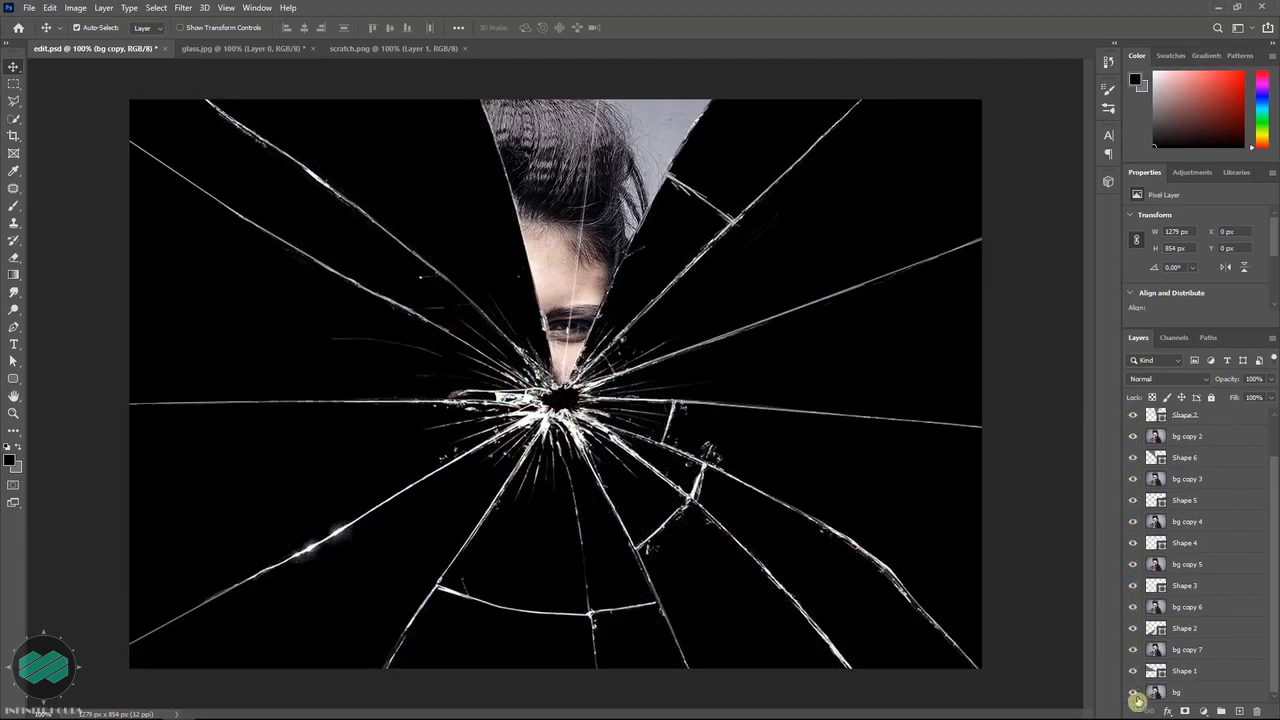
{"action": "scroll", "coordinate": [1273, 665], "scroll_direction": "up", "scroll_amount": 2}
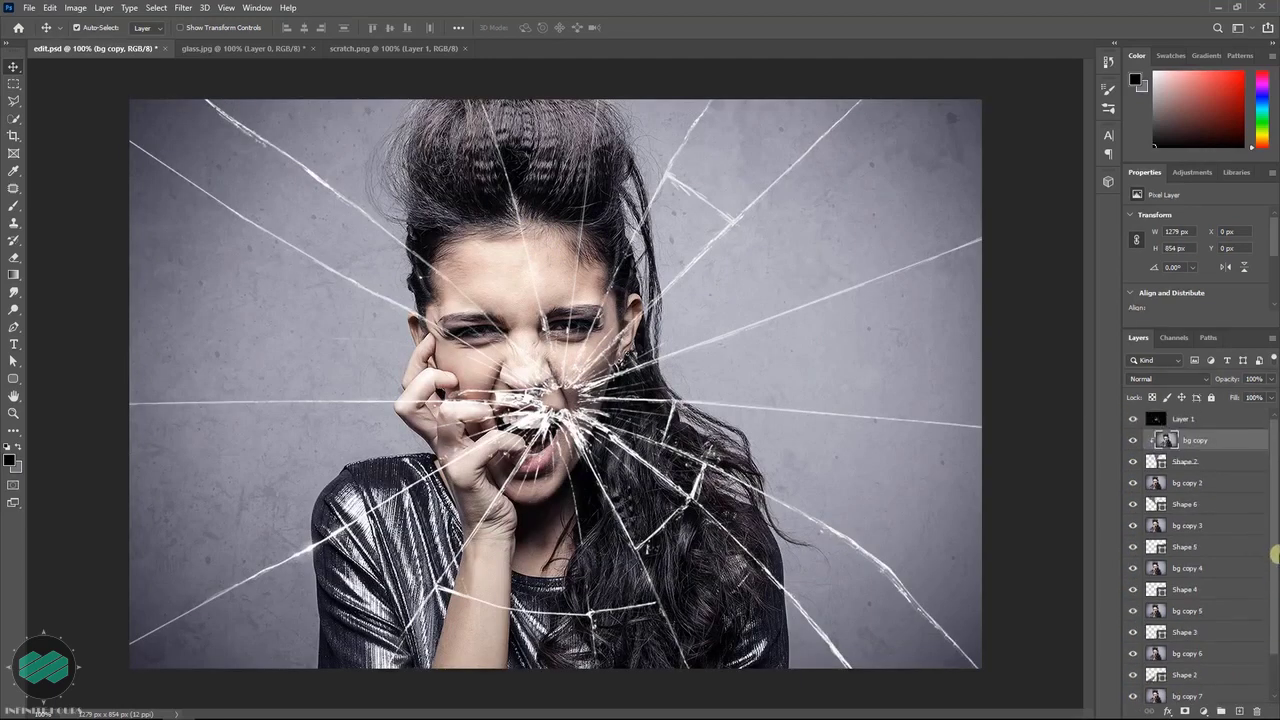
Step: Create clipping masks for bg copy 2, bg copy 3 and bg copy 4
{"action": "left_click", "coordinate": [1222, 486]}
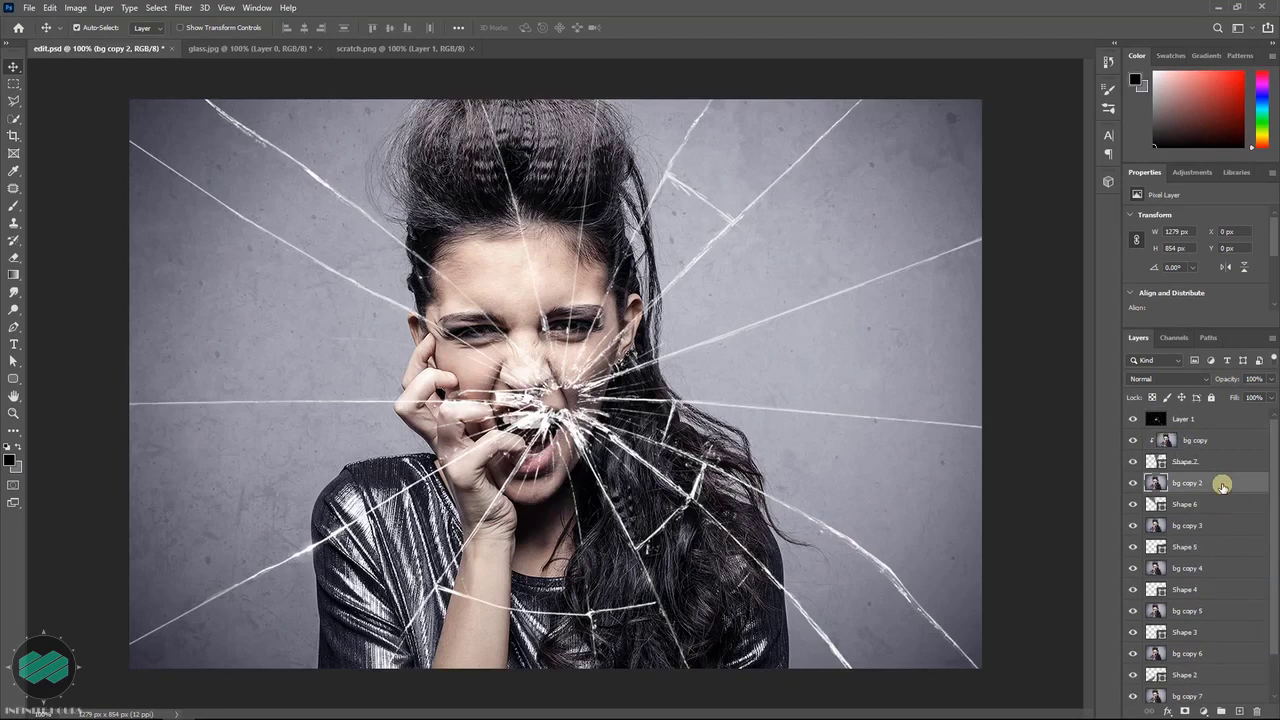
{"action": "right_click", "coordinate": [1222, 486]}
{"action": "left_click", "coordinate": [1113, 411]}
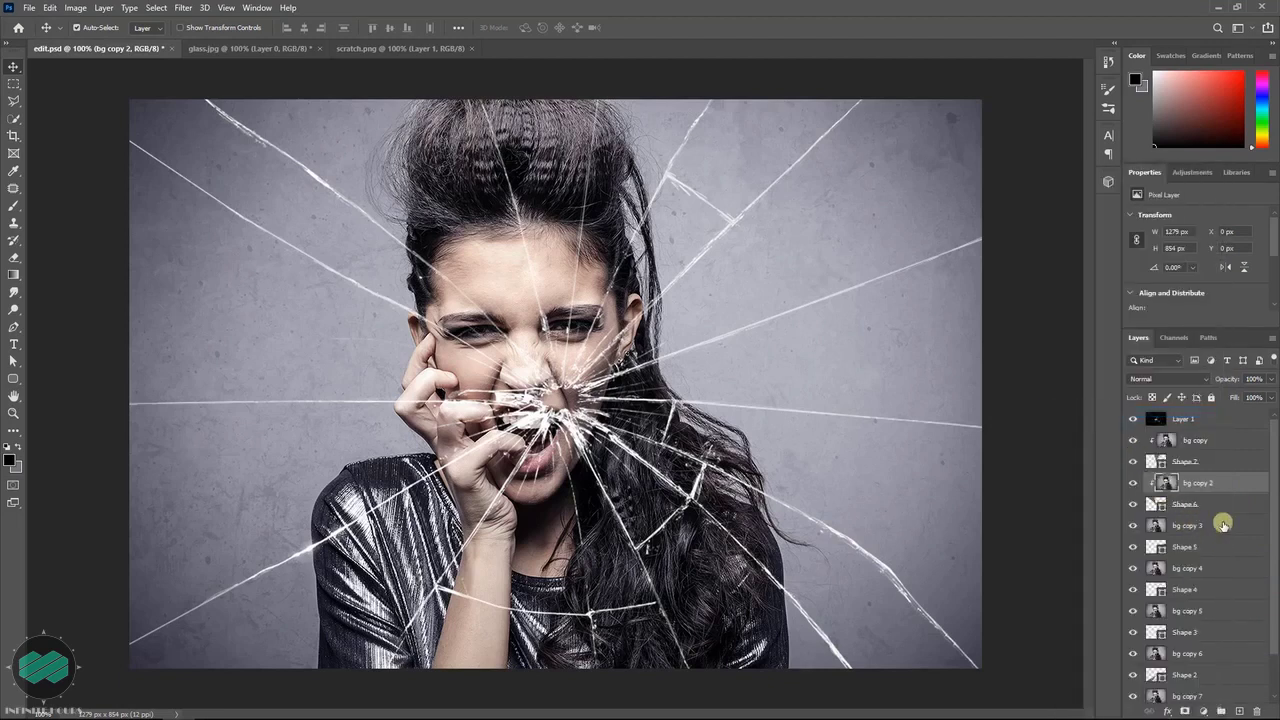
{"action": "left_click", "coordinate": [1224, 524]}
{"action": "right_click", "coordinate": [1224, 524]}
{"action": "left_click", "coordinate": [1120, 411]}
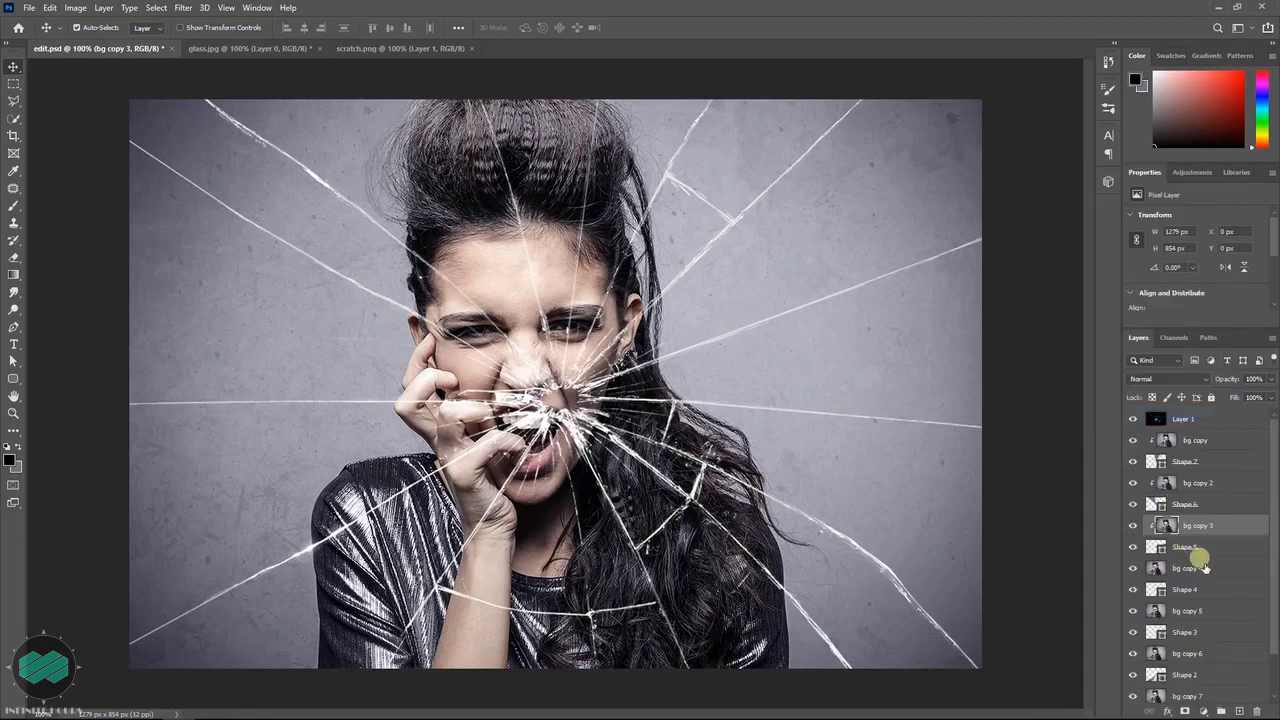
{"action": "left_click", "coordinate": [1205, 567]}
{"action": "right_click", "coordinate": [1223, 570]}
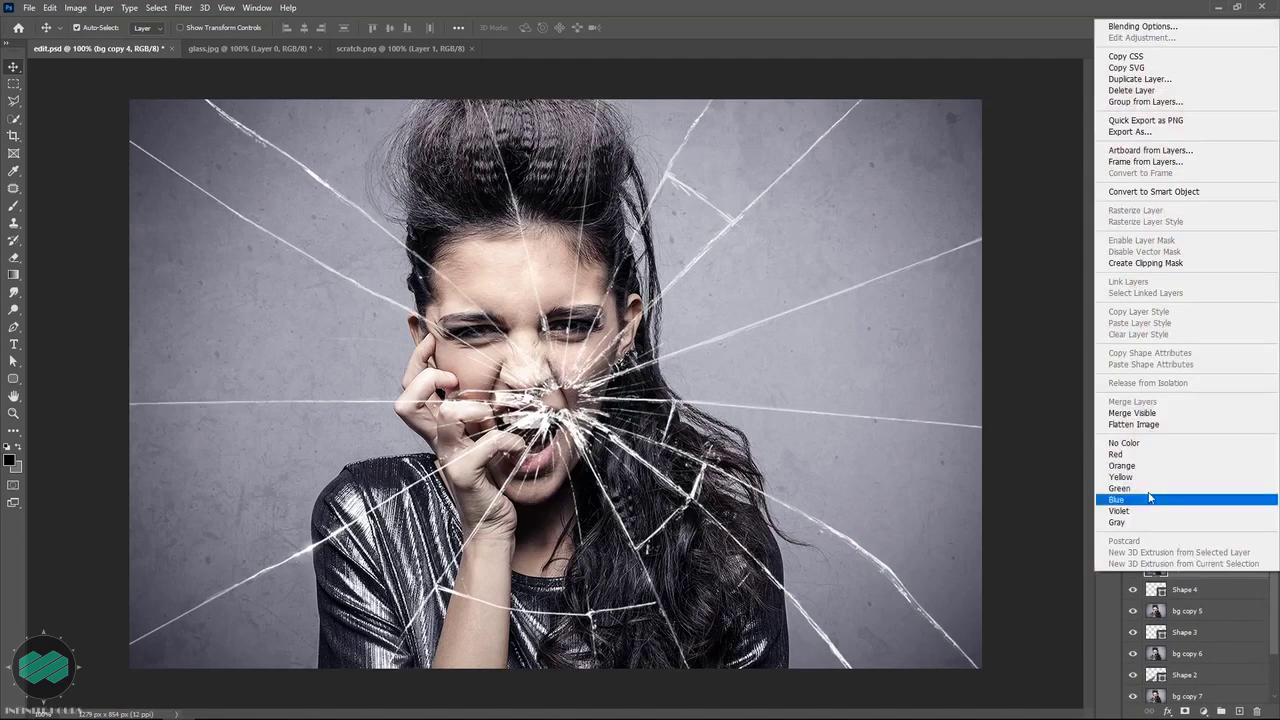
{"action": "left_click", "coordinate": [1145, 262]}
Step: Create clipping masks for bg copy 5, bg copy 6 and bg copy 7
{"action": "left_click", "coordinate": [1234, 609]}
{"action": "right_click", "coordinate": [1234, 609]}
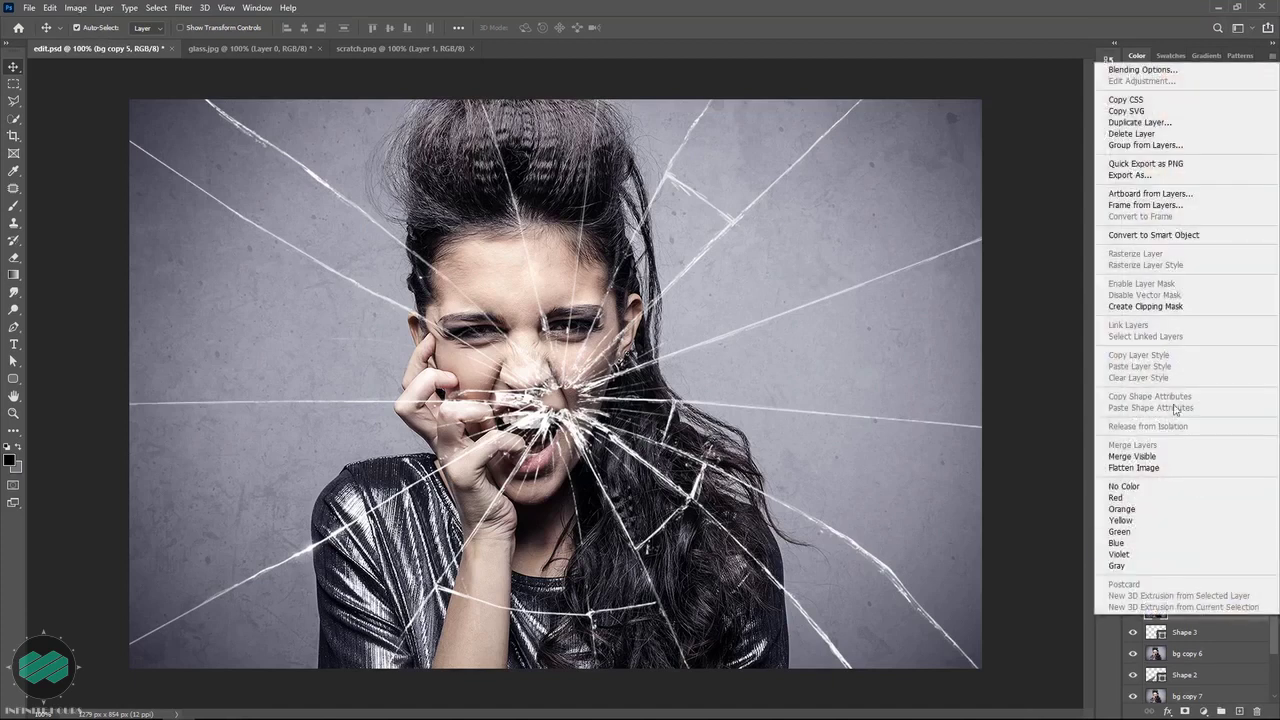
{"action": "left_click", "coordinate": [1160, 306]}
{"action": "scroll", "coordinate": [1224, 606], "scroll_direction": "down", "scroll_amount": 1}
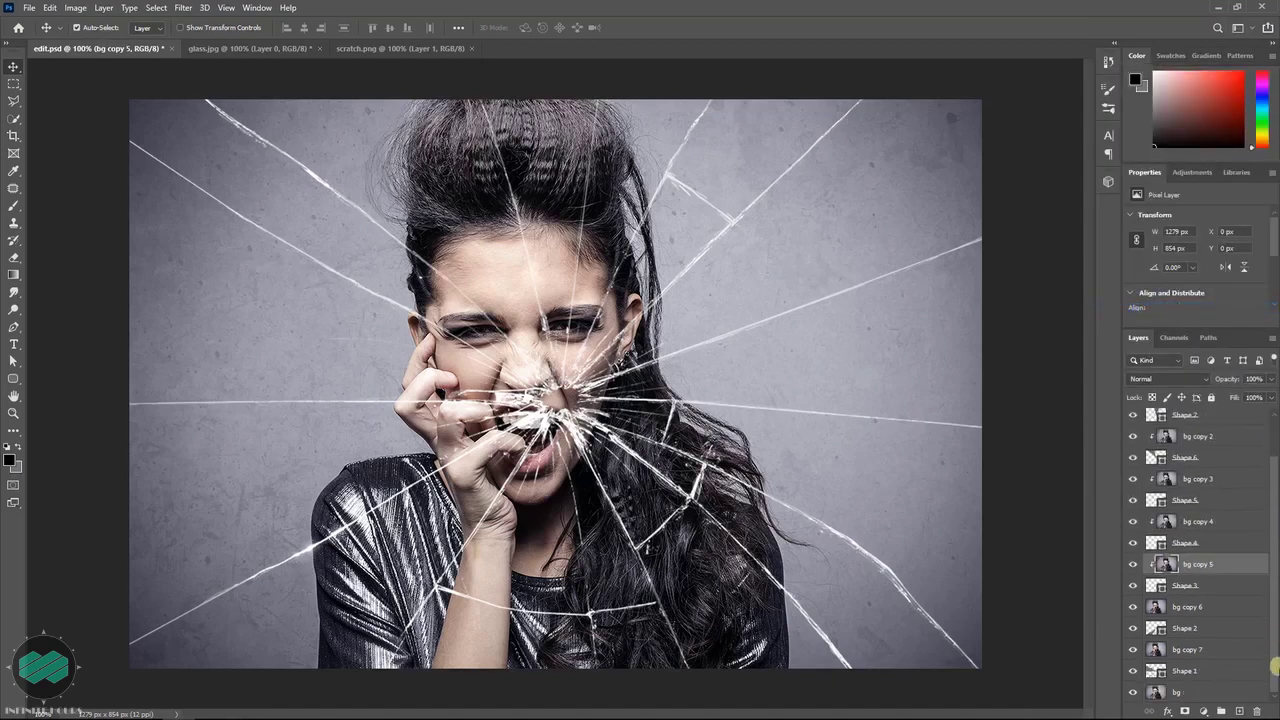
{"action": "left_click", "coordinate": [1224, 606]}
{"action": "right_click", "coordinate": [1224, 606]}
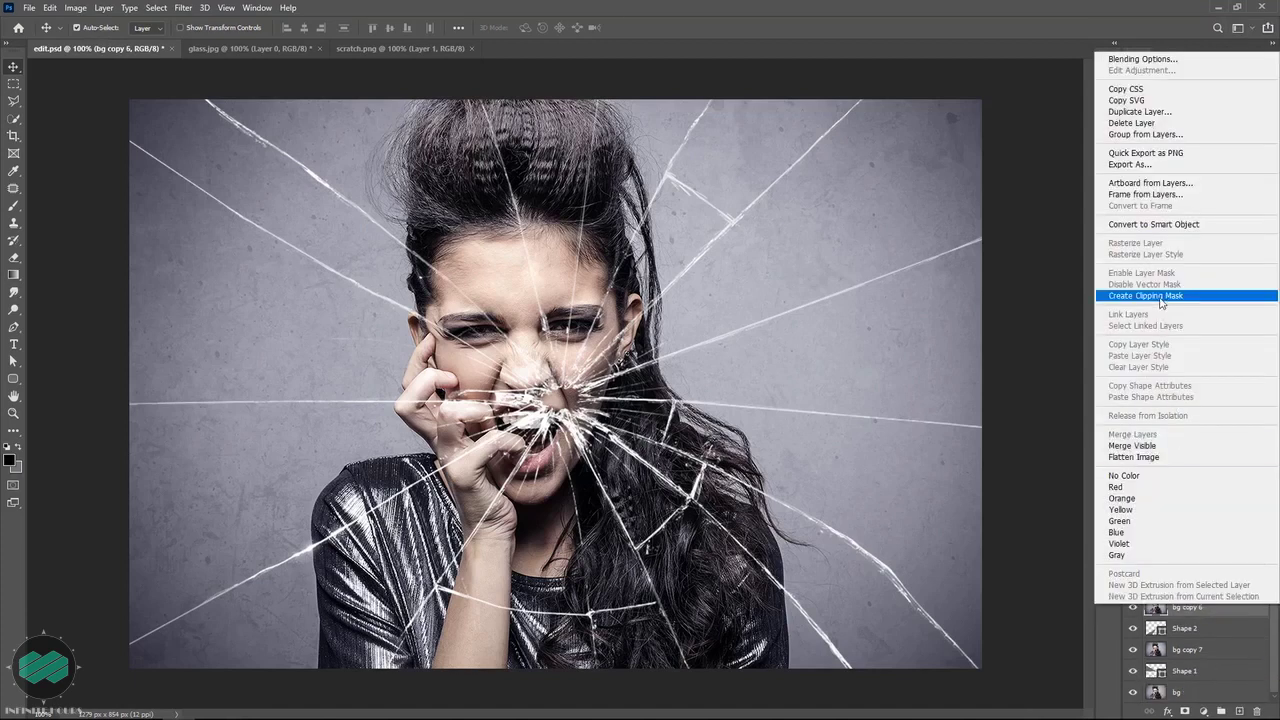
{"action": "left_click", "coordinate": [1160, 292]}
{"action": "left_click", "coordinate": [1226, 650]}
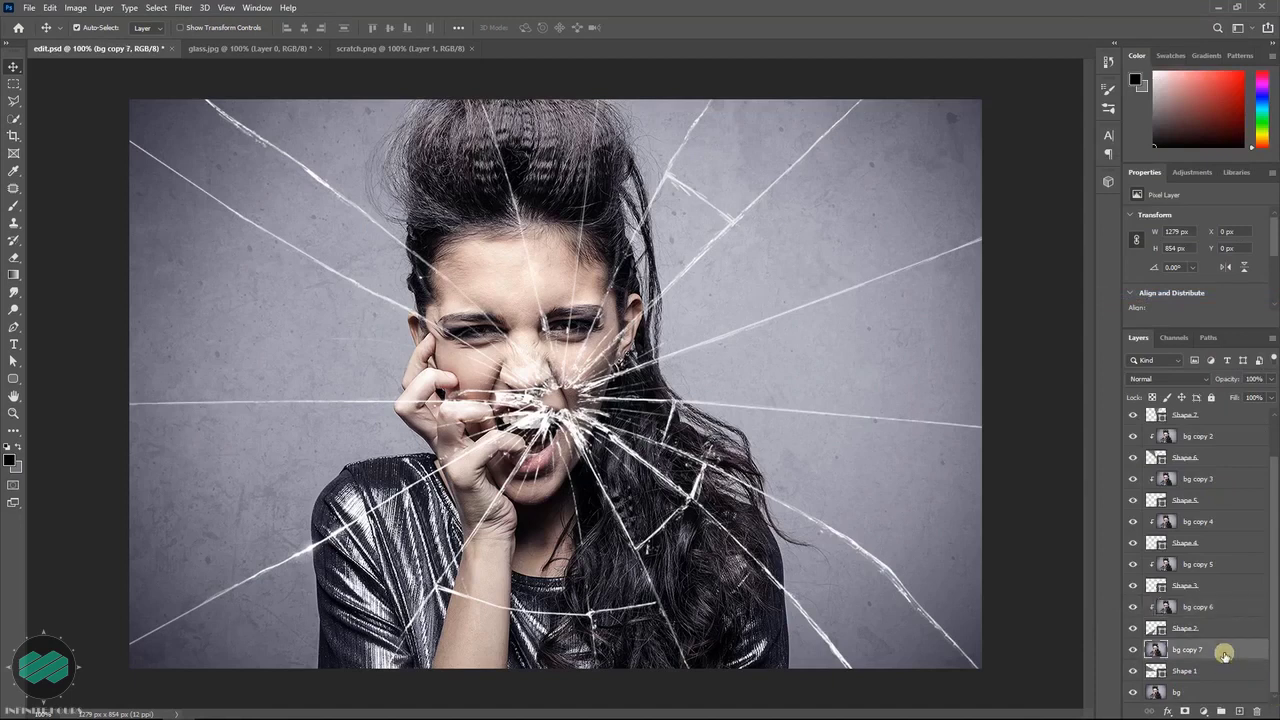
{"action": "right_click", "coordinate": [1226, 650]}
{"action": "left_click", "coordinate": [1162, 344]}
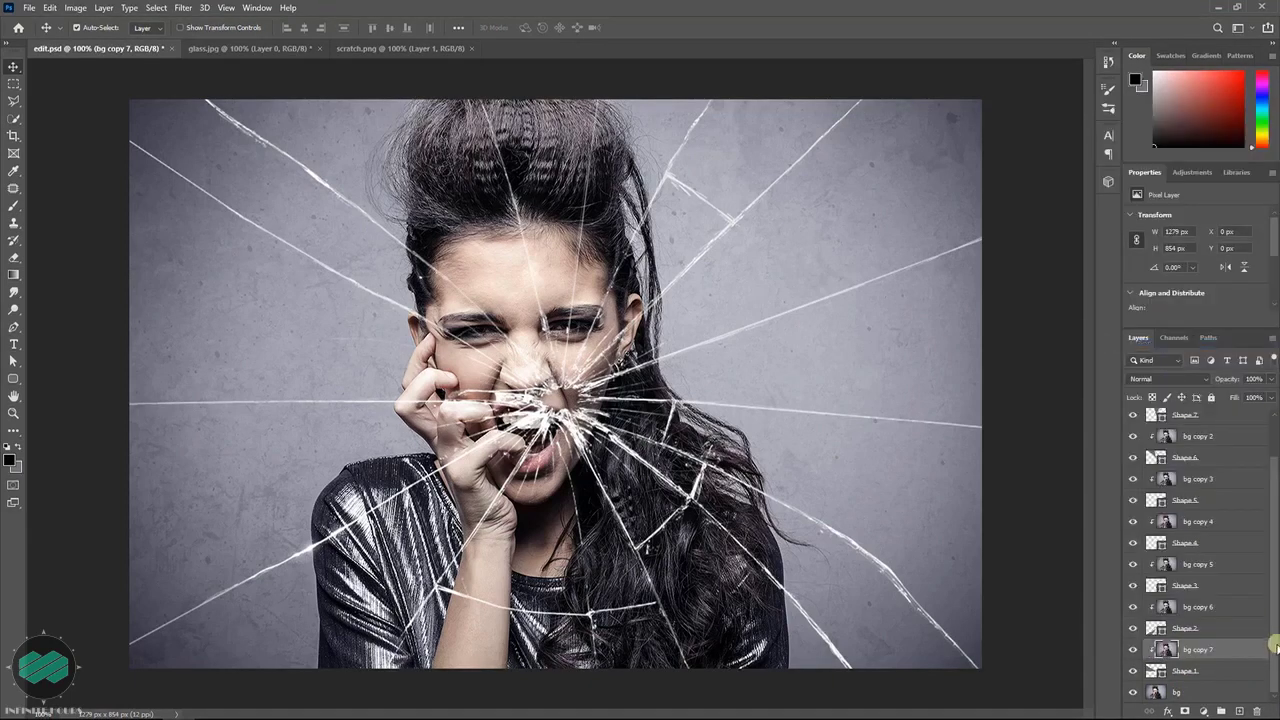
{"action": "scroll", "coordinate": [1273, 678], "scroll_direction": "up", "scroll_amount": 2}
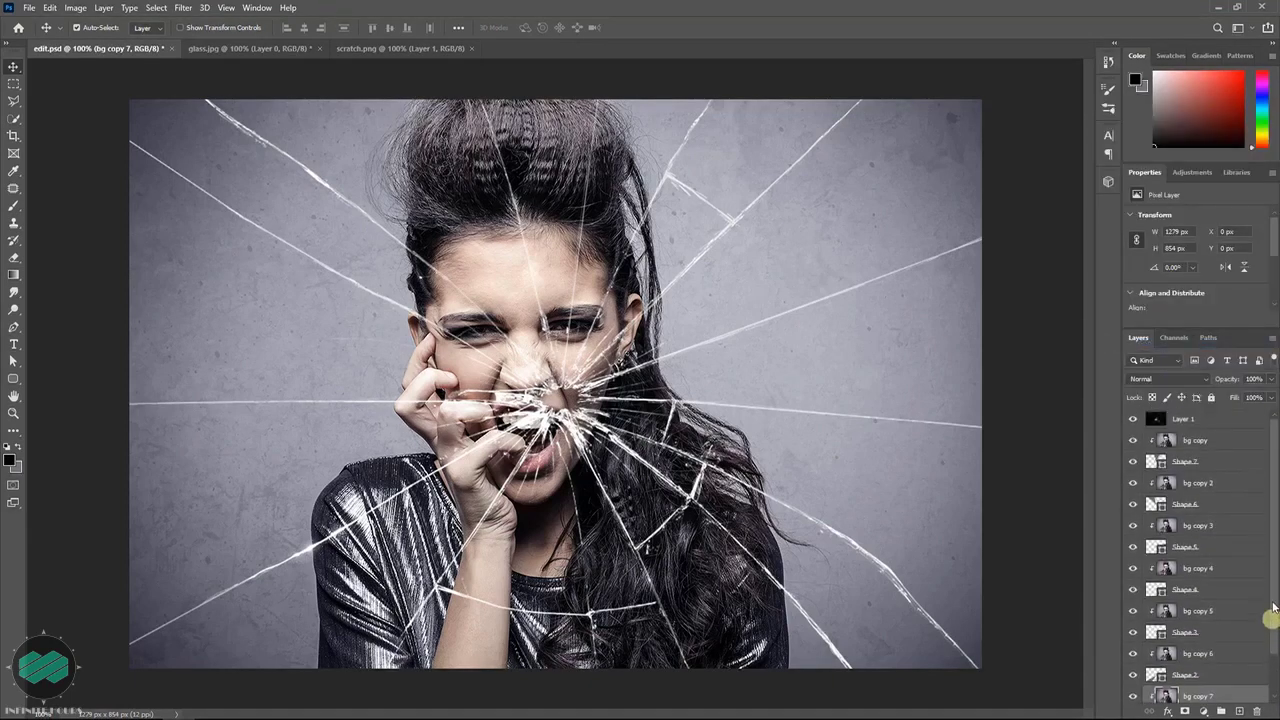
Step: Enlarge bg copy to about 107% and shift it up and to the right
{"action": "left_click", "coordinate": [1230, 442]}
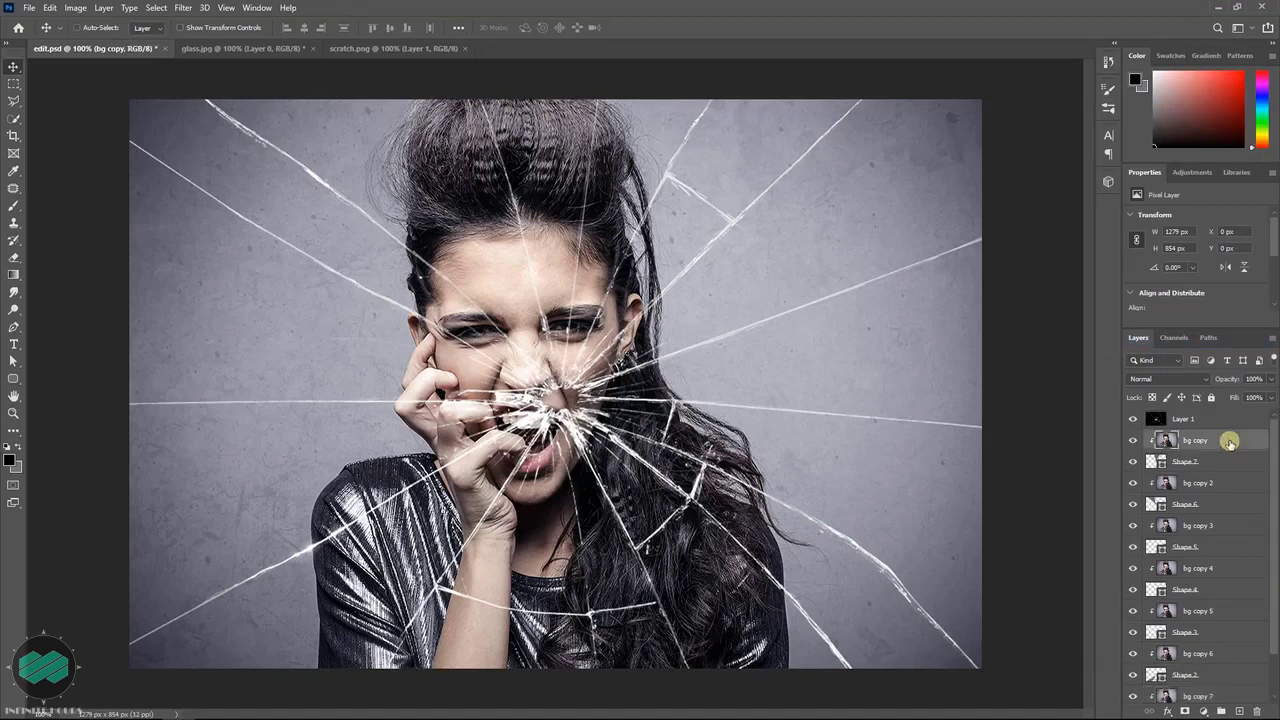
{"action": "key", "text": "ctrl+t"}
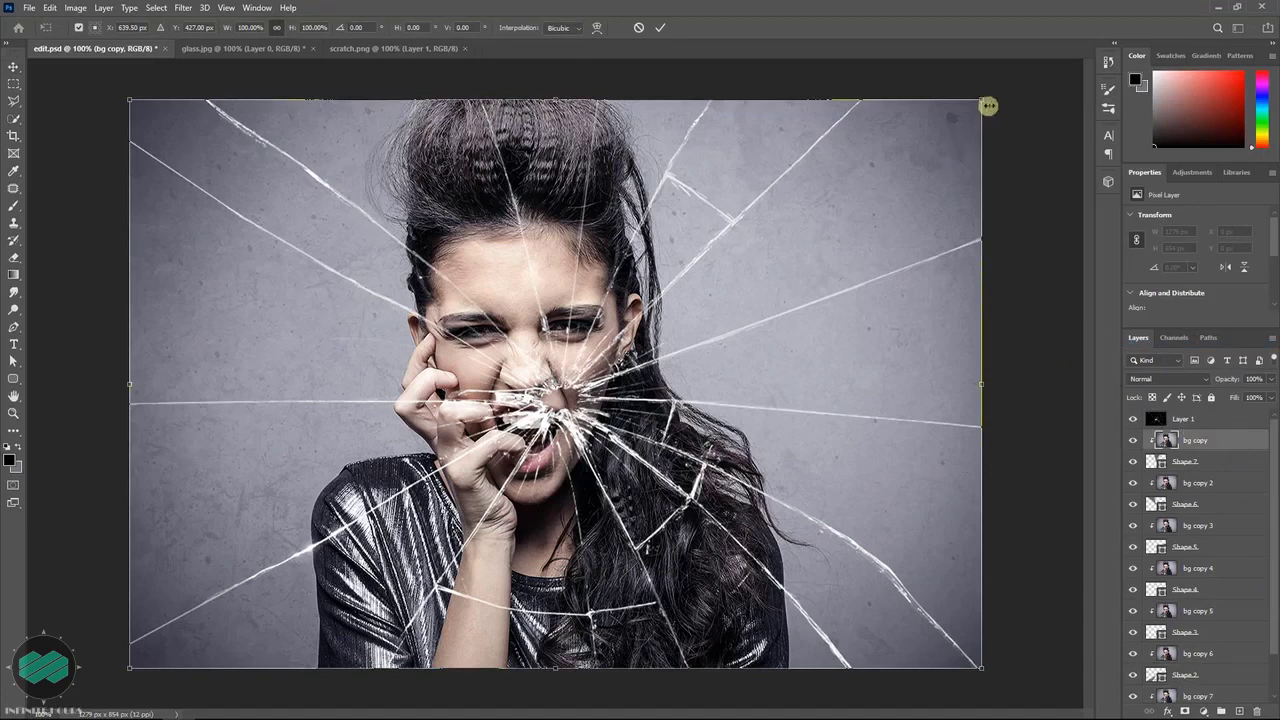
{"action": "left_click_drag", "start_coordinate": [981, 98], "coordinate": [1018, 74]}
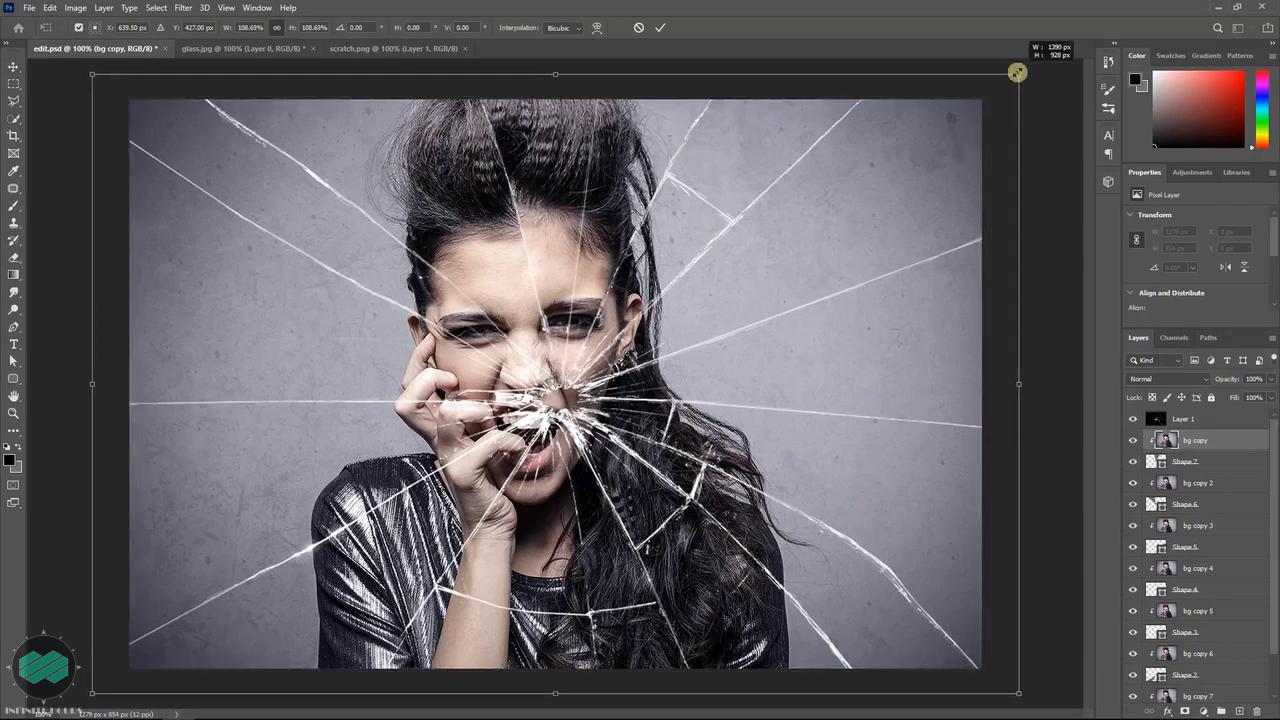
{"action": "left_click_drag", "start_coordinate": [620, 323], "coordinate": [632, 317]}
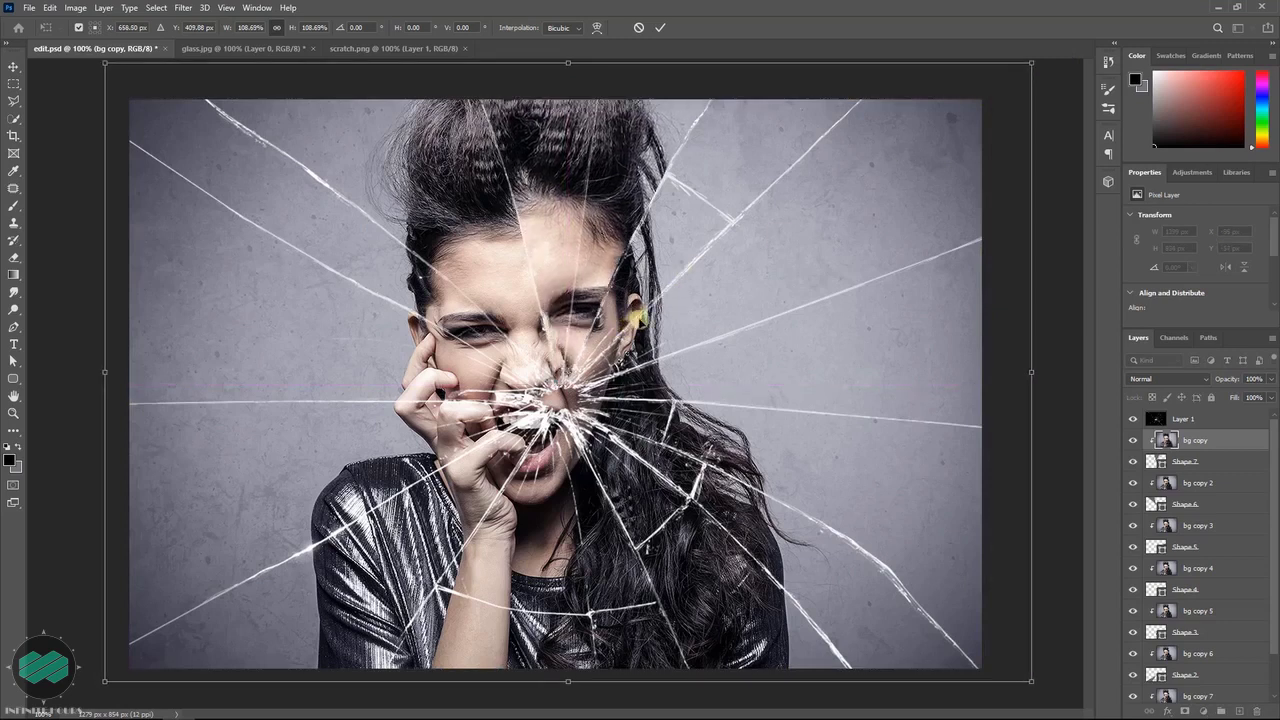
{"action": "double_click", "coordinate": [641, 318]}
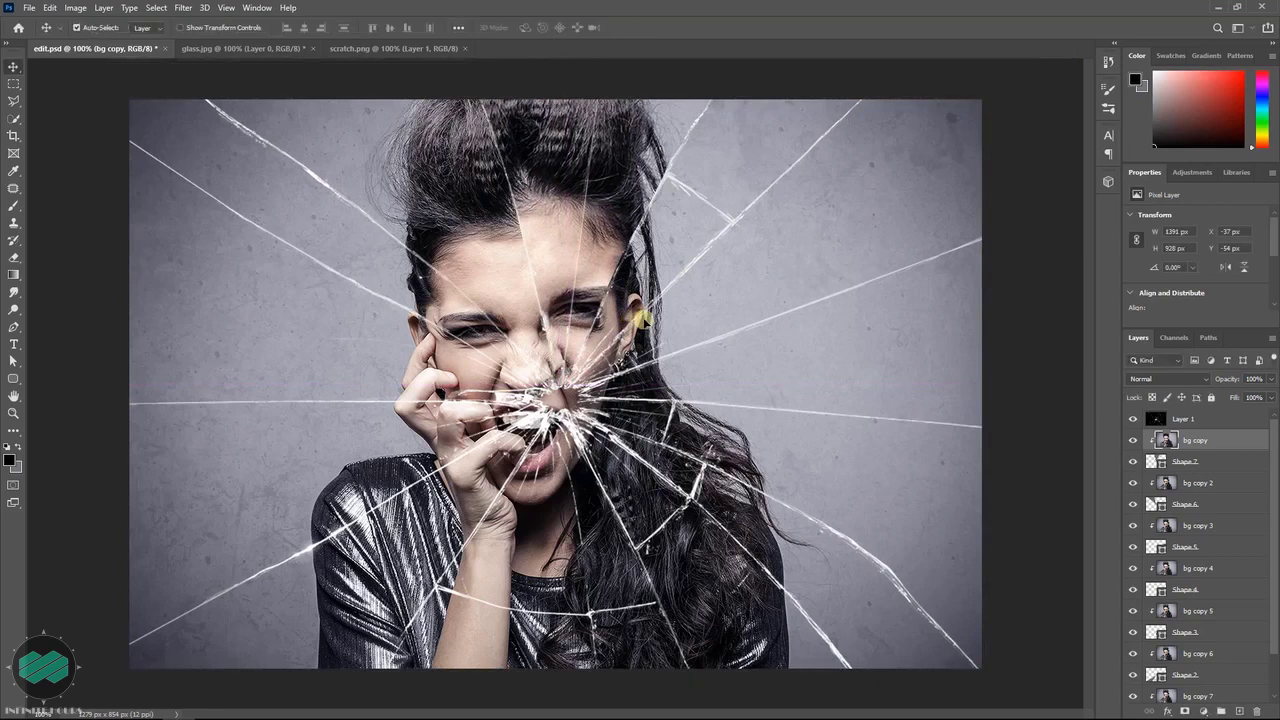
Step: Shrink bg copy 2 to about 96% and shift it up and to the left
{"action": "left_click", "coordinate": [1238, 488]}
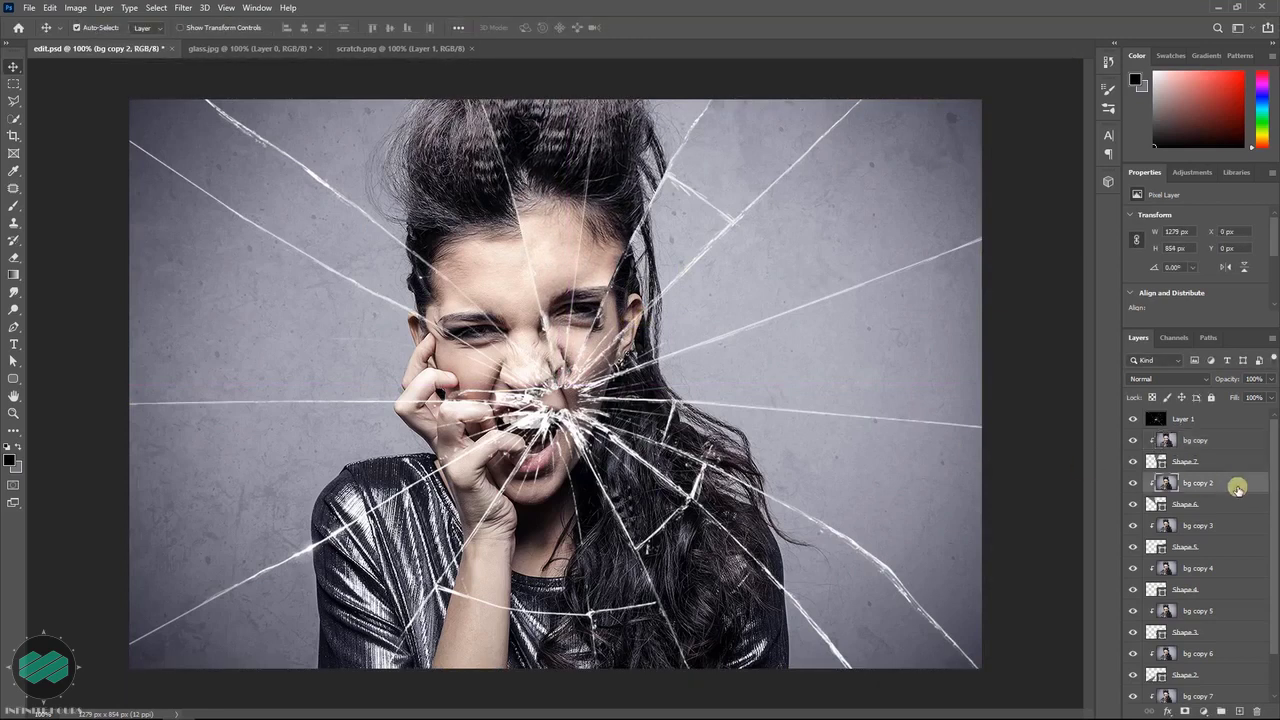
{"action": "key", "text": "ctrl+t"}
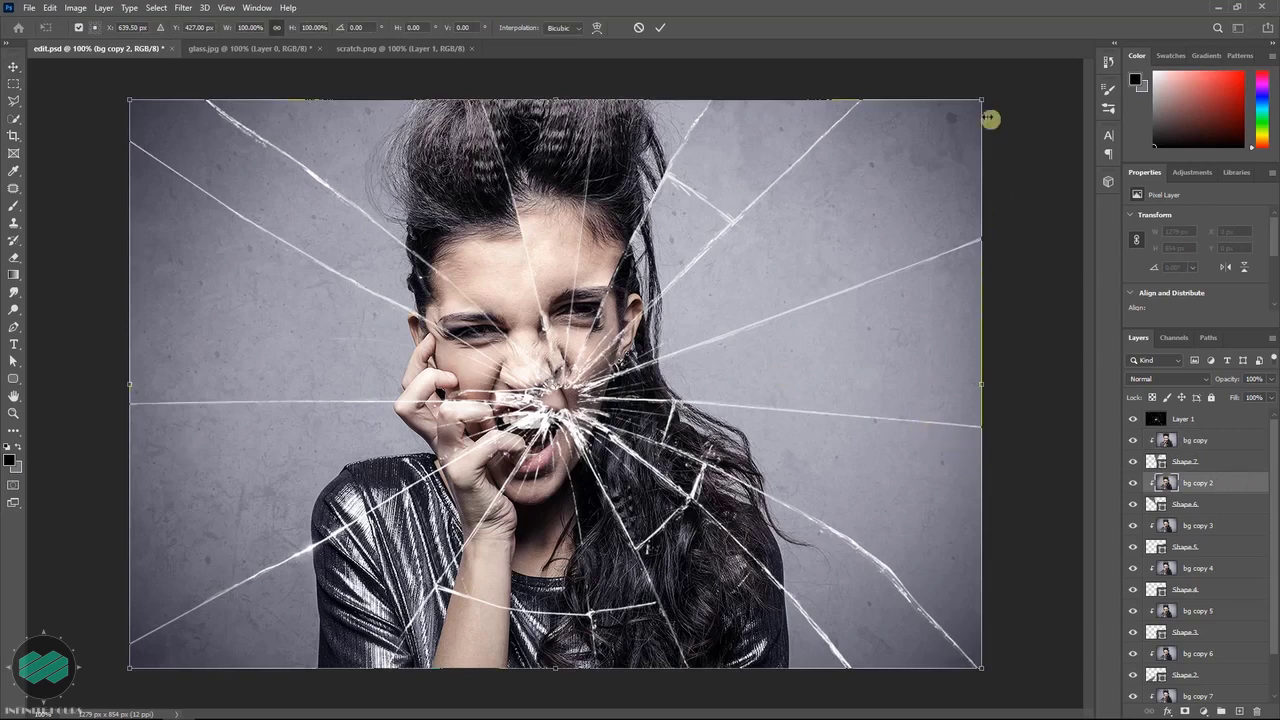
{"action": "mouse_move", "coordinate": [982, 98]}
{"action": "left_mouse_down"}
{"action": "mouse_move", "coordinate": [1000, 83]}
{"action": "mouse_move", "coordinate": [968, 116]}
{"action": "left_mouse_up"}
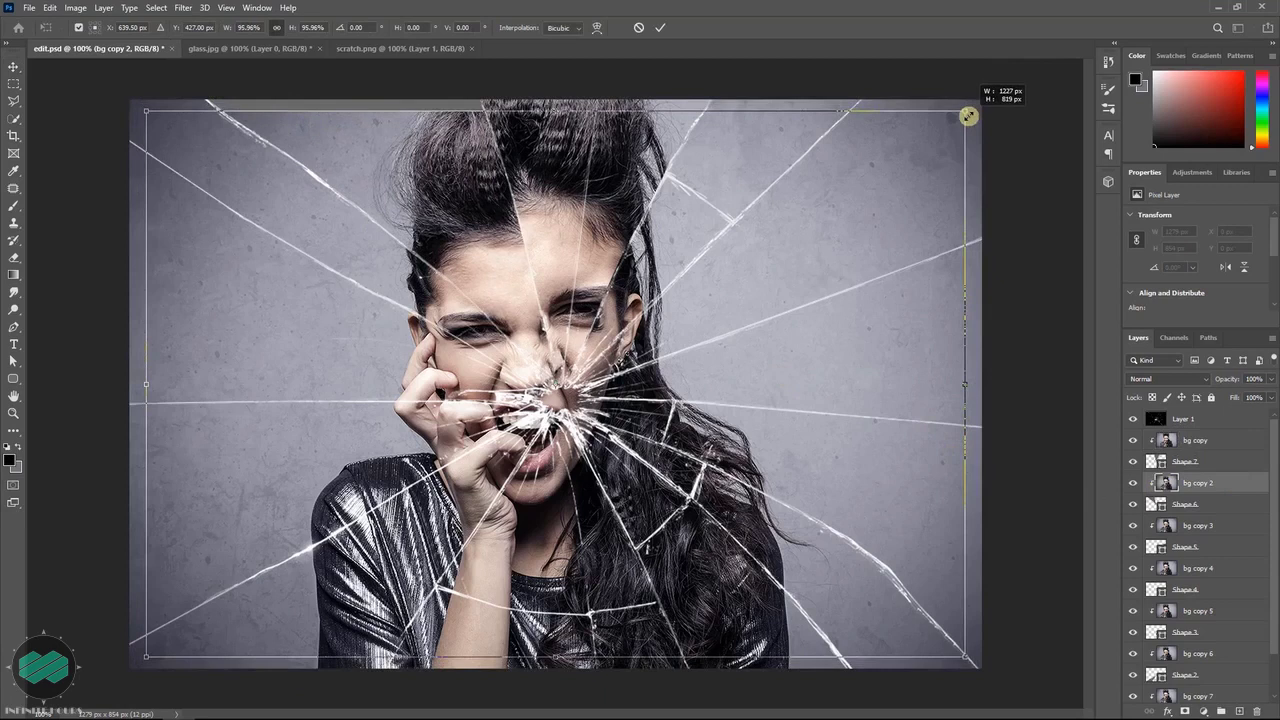
{"action": "left_click_drag", "start_coordinate": [773, 275], "coordinate": [780, 242]}
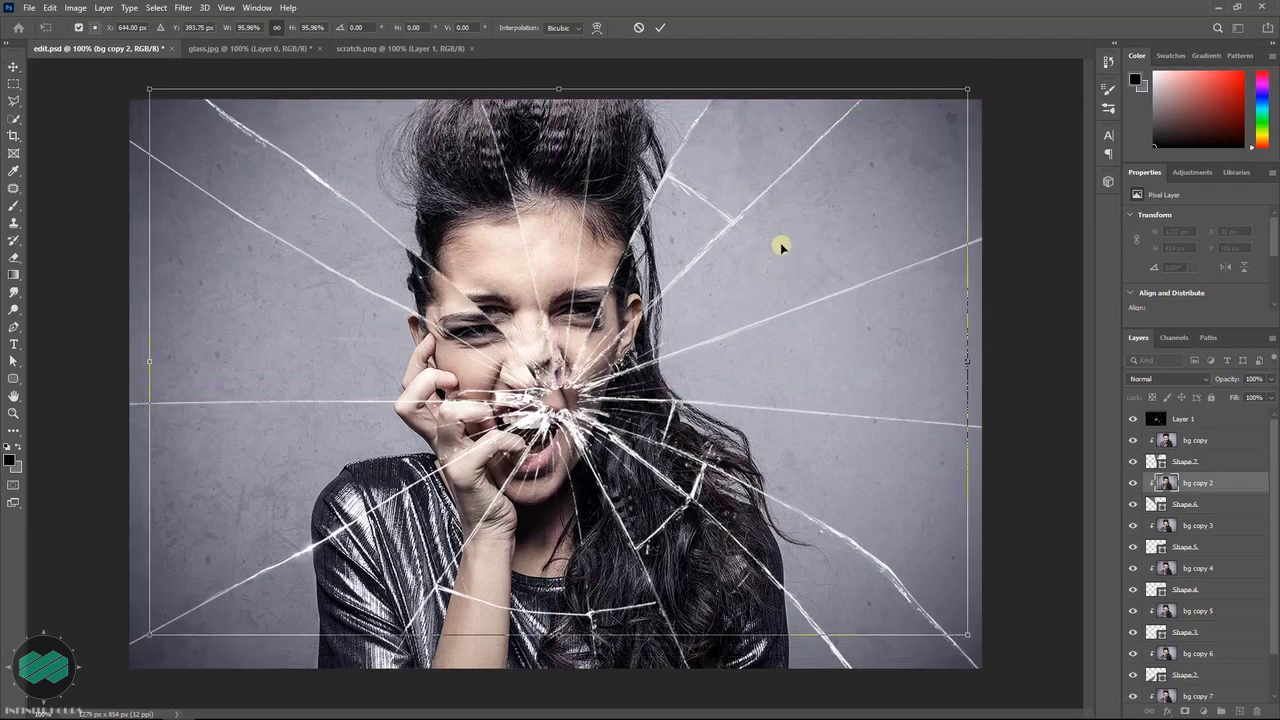
{"action": "key", "text": "Return"}
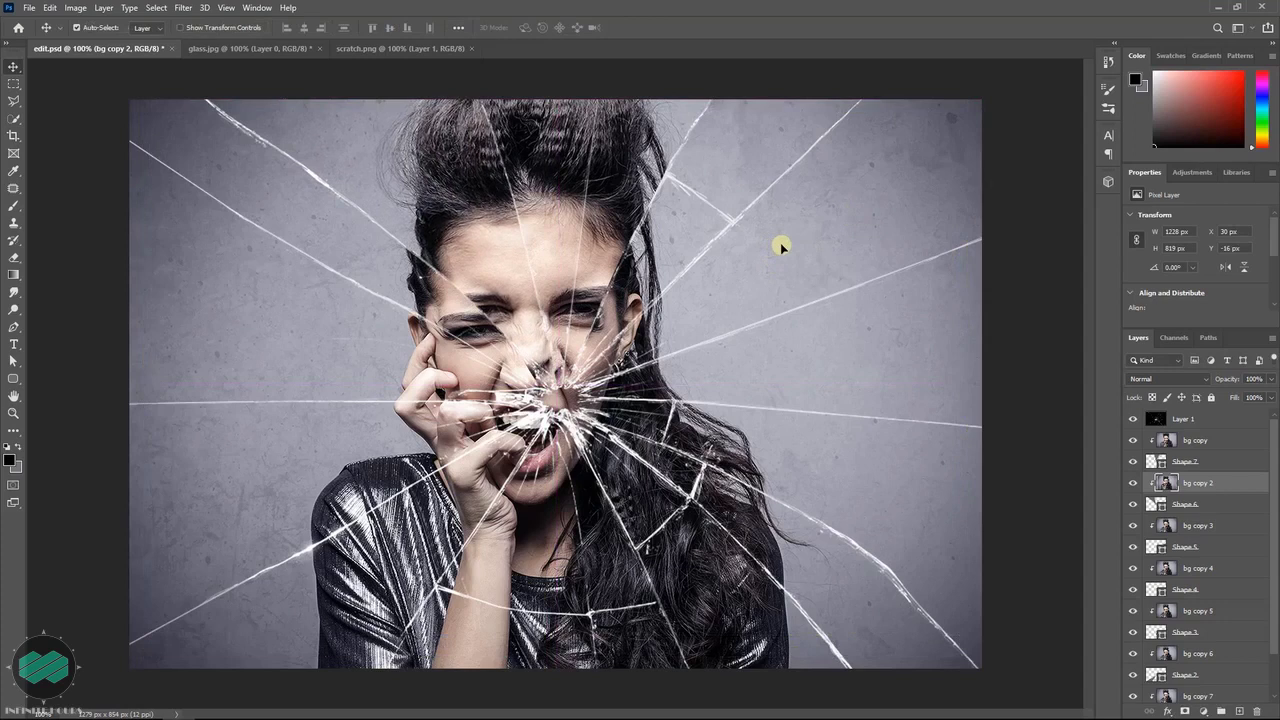
Step: Enlarge bg copy 3 to about 114% and shift it right
{"action": "left_click", "coordinate": [1250, 530]}
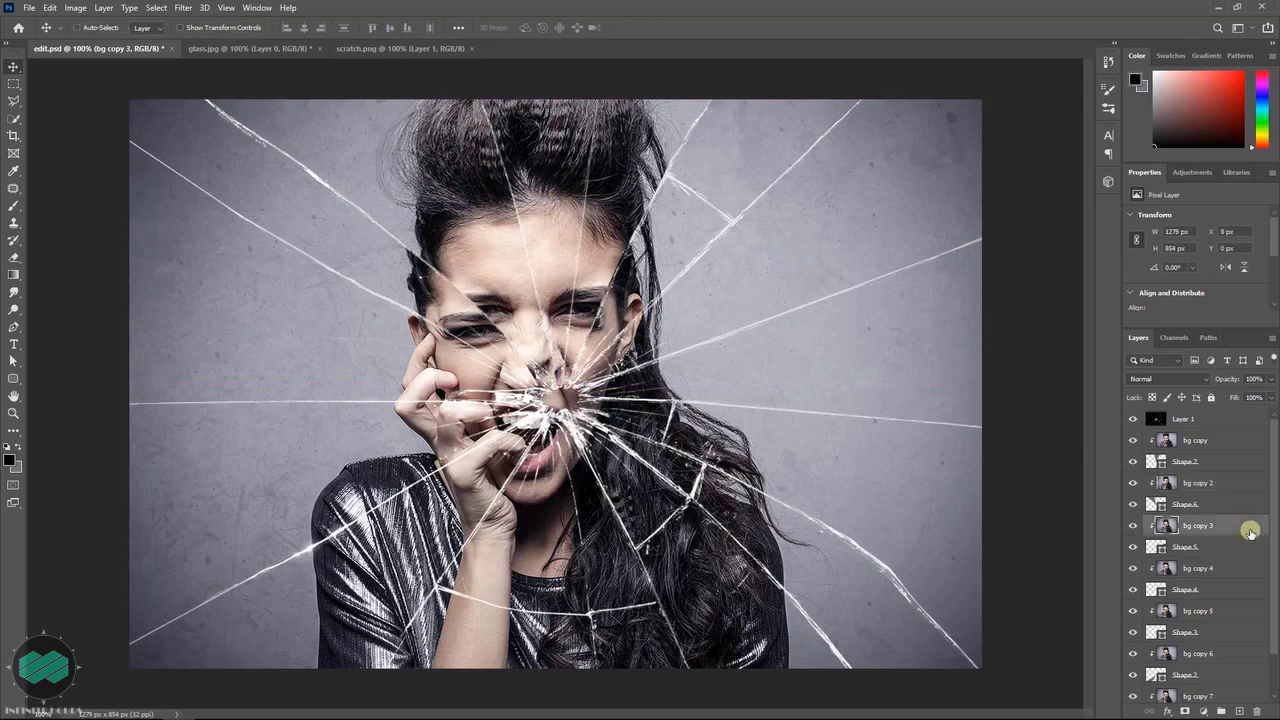
{"action": "key", "text": "ctrl+t"}
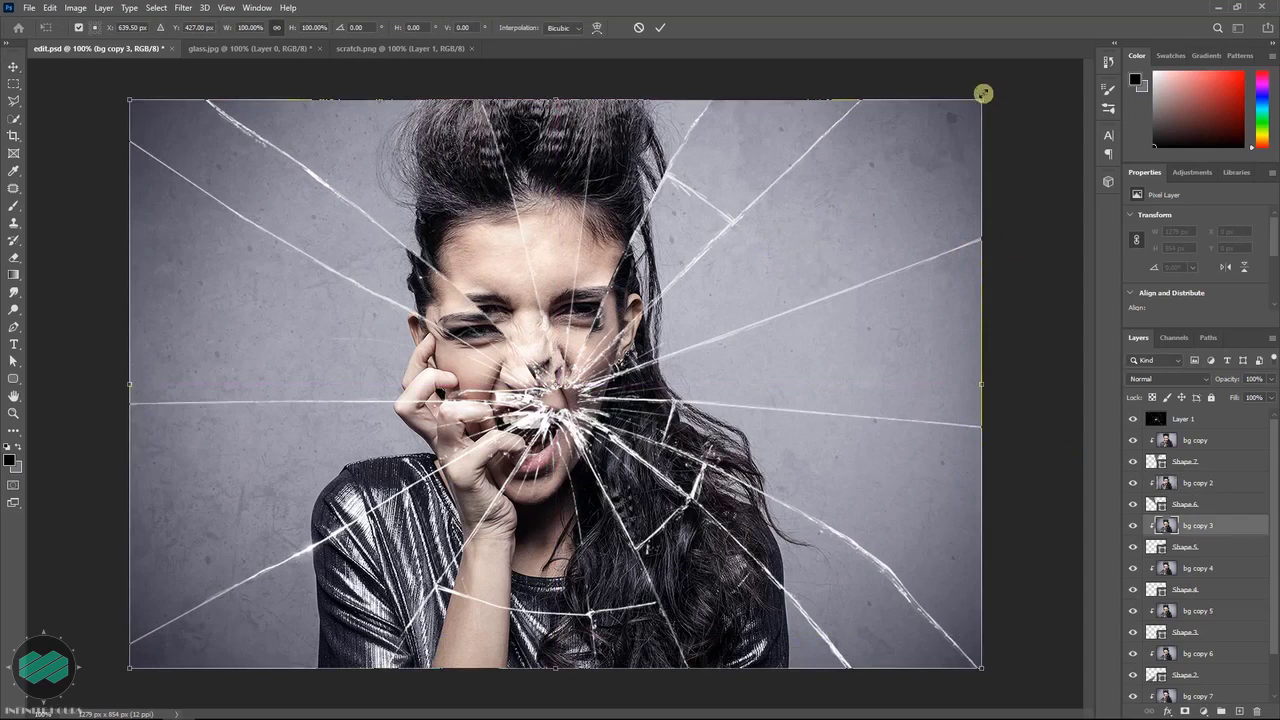
{"action": "left_click_drag", "start_coordinate": [982, 93], "coordinate": [1063, 60]}
{"action": "left_click_drag", "start_coordinate": [806, 374], "coordinate": [820, 375]}
{"action": "key", "text": "Return"}
Step: Enlarge bg copy 4 to about 120% nudged up-right, then nudge bg copy 3 slightly up-right
{"action": "scroll", "coordinate": [1266, 528], "scroll_direction": "down", "scroll_amount": 2}
{"action": "left_click", "coordinate": [1234, 523]}
{"action": "key", "text": "ctrl+t"}
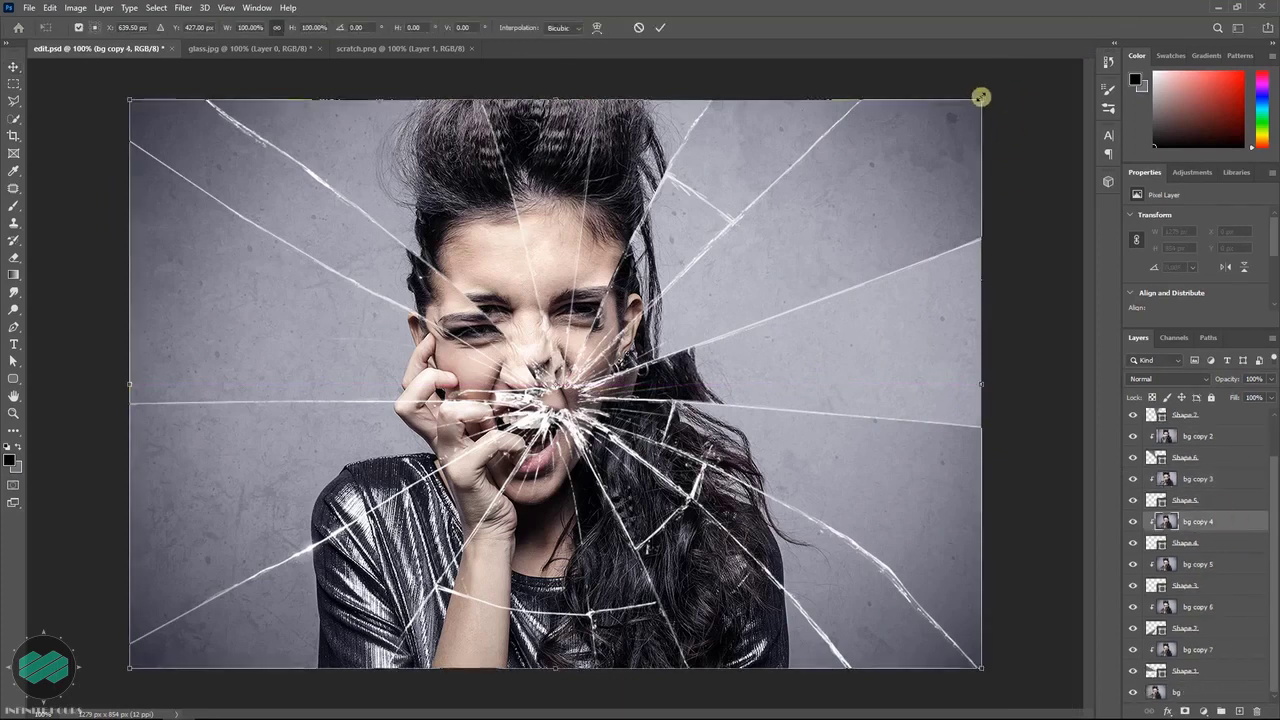
{"action": "left_click_drag", "start_coordinate": [981, 97], "coordinate": [1105, 48]}
{"action": "left_click_drag", "start_coordinate": [723, 410], "coordinate": [762, 382]}
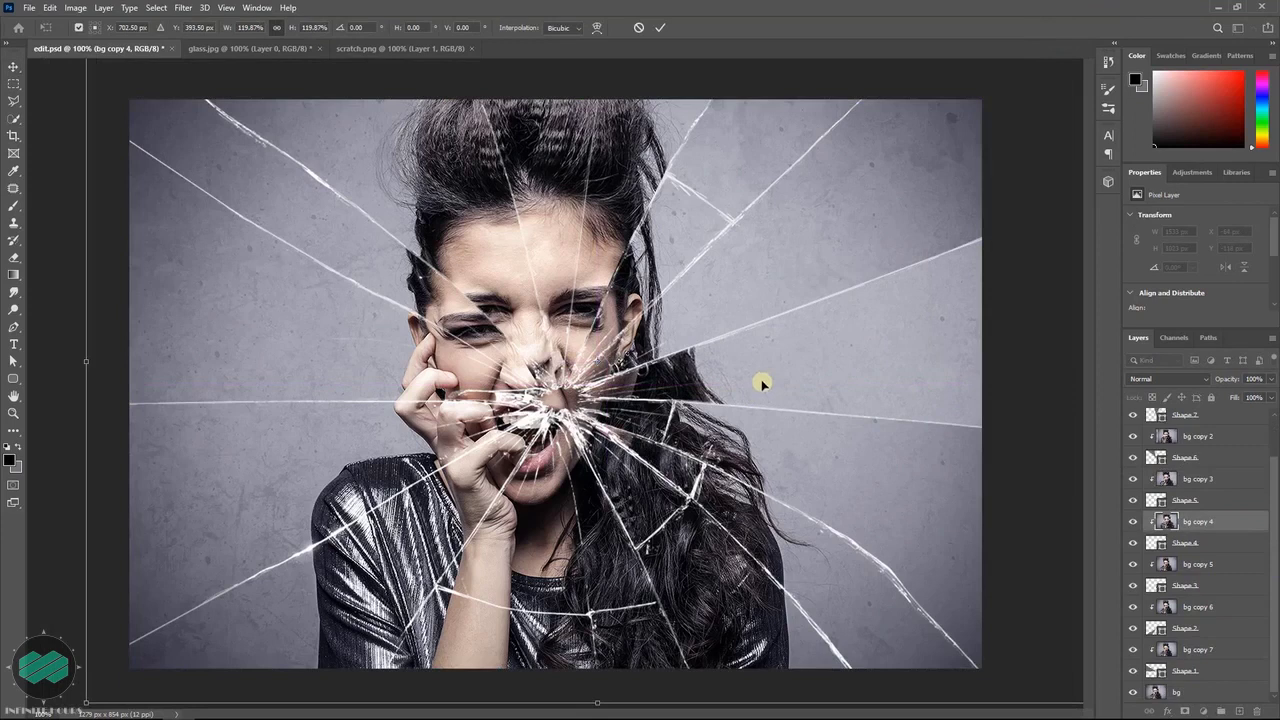
{"action": "key", "text": "Return"}
{"action": "left_click", "coordinate": [1188, 480]}
{"action": "key", "text": "ctrl+t"}
{"action": "left_click_drag", "start_coordinate": [782, 334], "coordinate": [785, 323]}
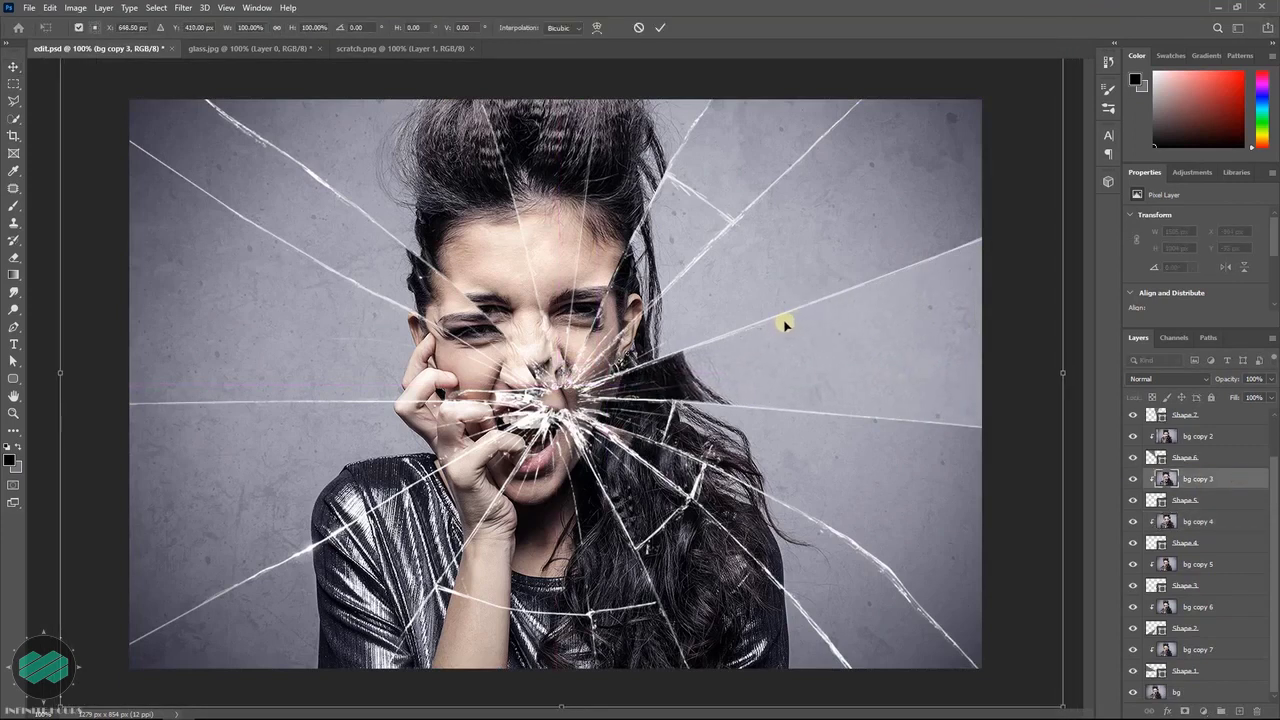
{"action": "key", "text": "Return"}
Step: Enlarge bg copy 5 to about 114% and shift it slightly right and down
{"action": "left_click", "coordinate": [1241, 566]}
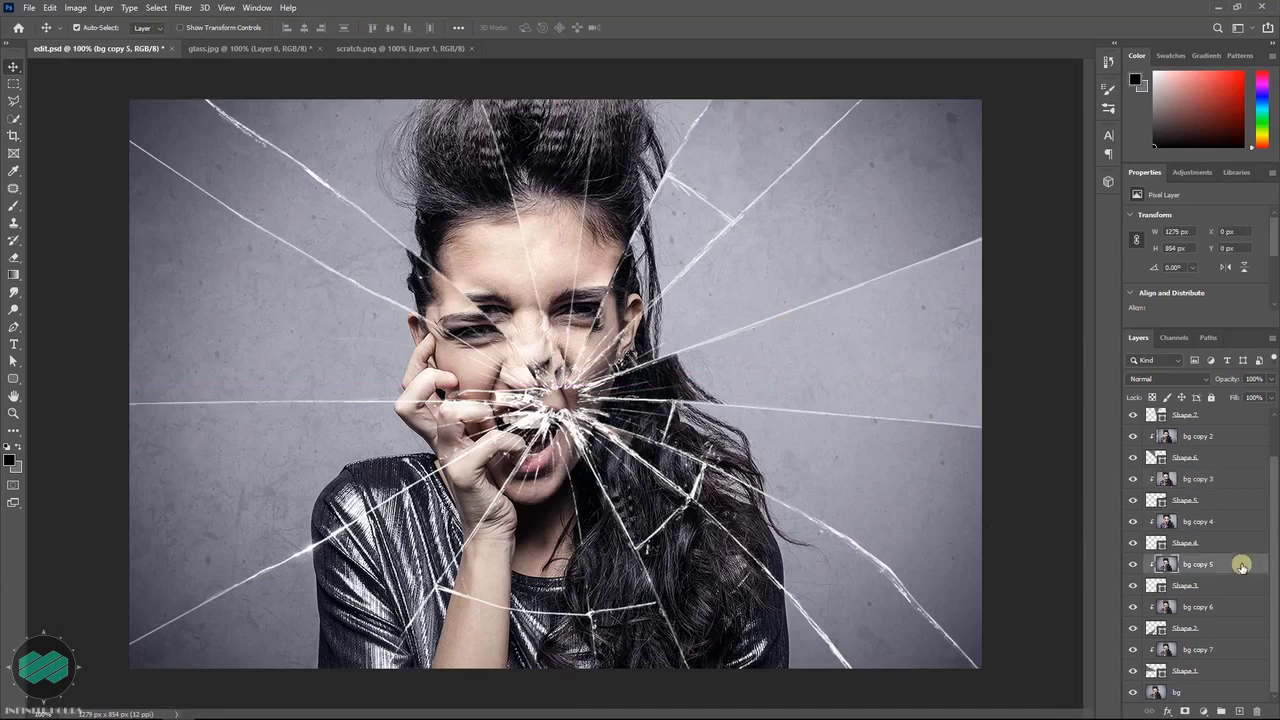
{"action": "key", "text": "ctrl+t"}
{"action": "left_click_drag", "start_coordinate": [981, 99], "coordinate": [1046, 66]}
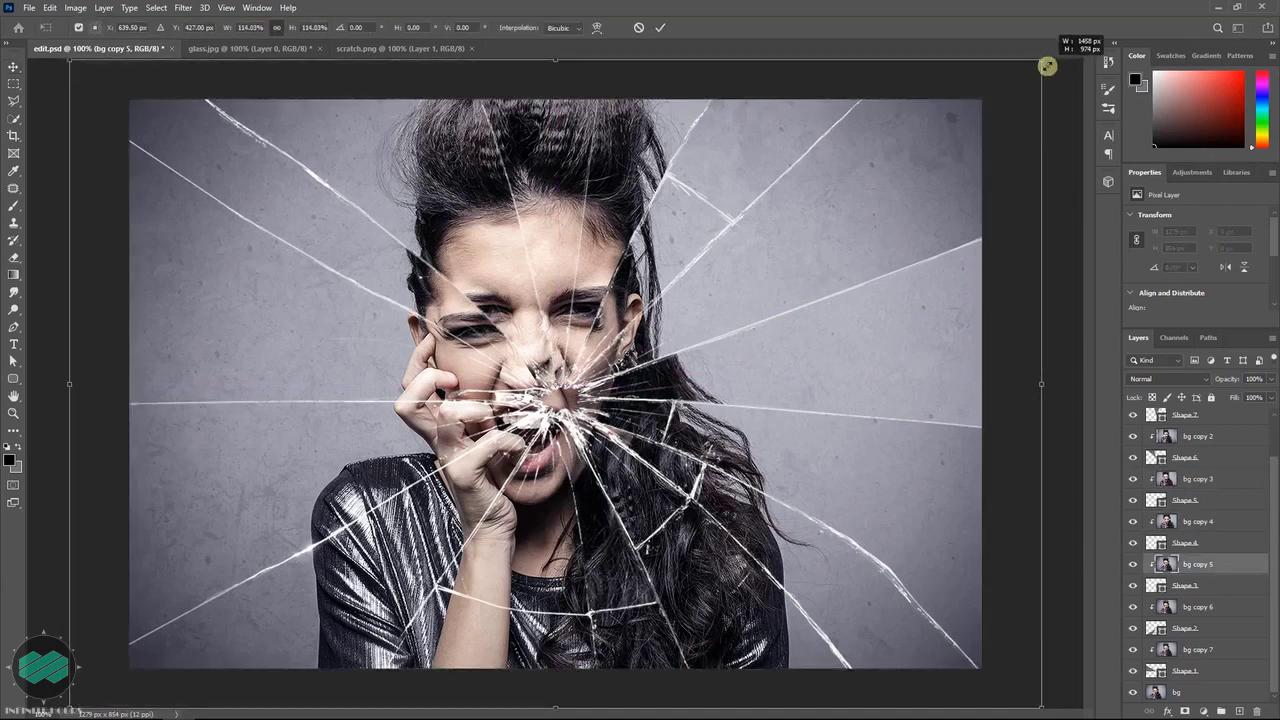
{"action": "left_click_drag", "start_coordinate": [684, 527], "coordinate": [690, 533]}
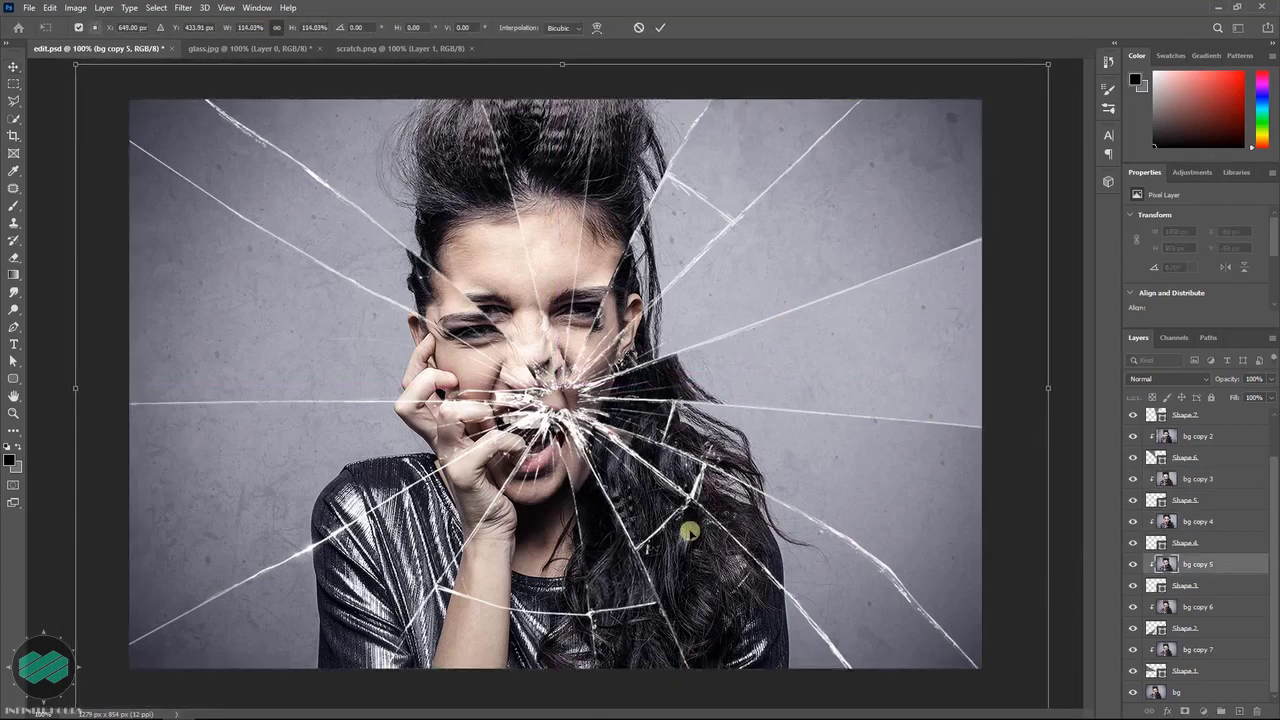
{"action": "key", "text": "Return"}
Step: Enlarge bg copy 6 and bg copy 7 to about 110%, shifting both up-left
{"action": "left_click", "coordinate": [1200, 607]}
{"action": "key", "text": "ctrl+t"}
{"action": "left_click_drag", "start_coordinate": [981, 99], "coordinate": [1023, 69]}
{"action": "left_click_drag", "start_coordinate": [459, 525], "coordinate": [446, 513]}
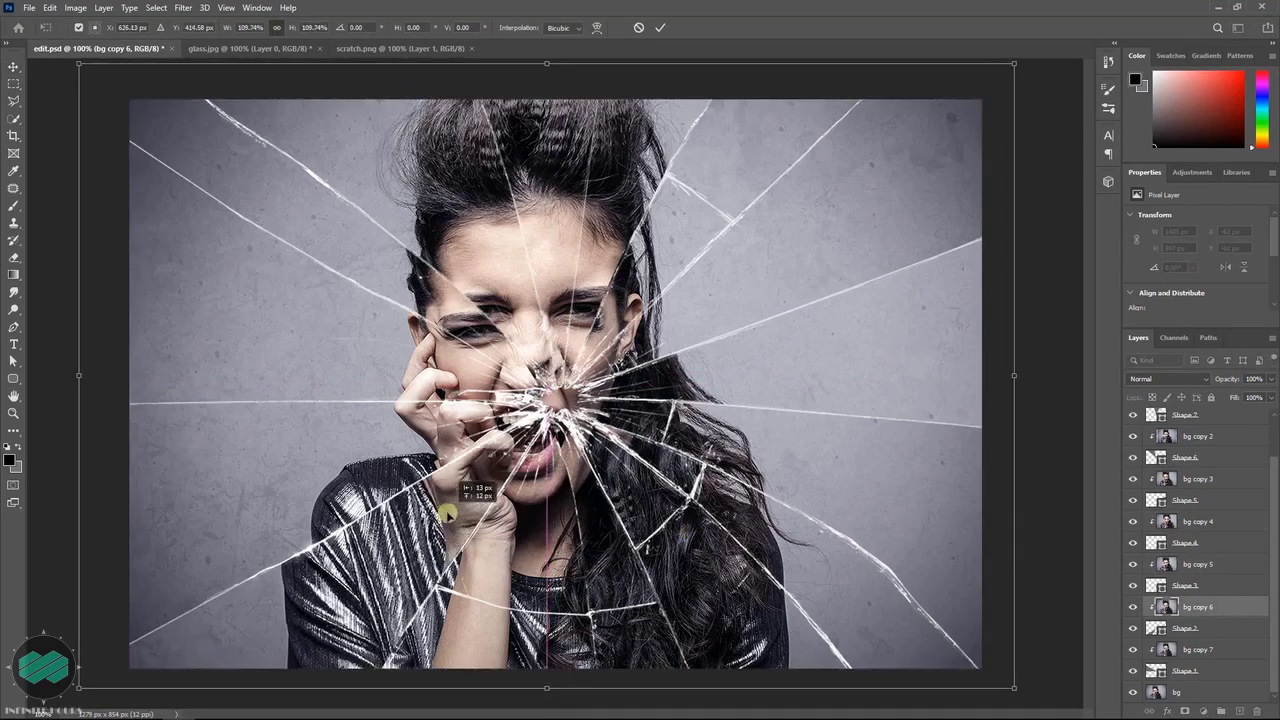
{"action": "key", "text": "Return"}
{"action": "left_click", "coordinate": [1198, 649]}
{"action": "key", "text": "ctrl+t"}
{"action": "left_click_drag", "start_coordinate": [981, 99], "coordinate": [1045, 66]}
{"action": "left_click_drag", "start_coordinate": [823, 233], "coordinate": [813, 226]}
{"action": "key", "text": "Return"}
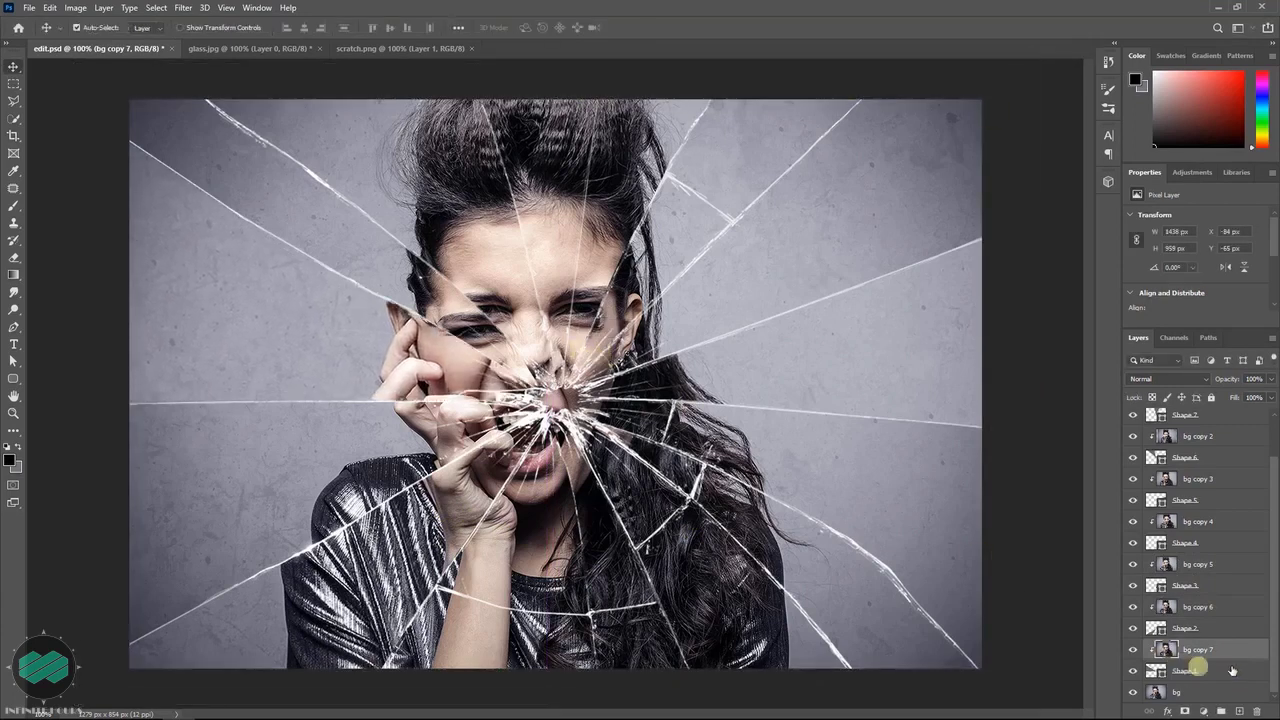
Step: Apply an Inner Bevel to Shape 7 with 500% depth, 2 px size and a teal 70% shadow
{"action": "scroll", "coordinate": [1273, 683], "scroll_direction": "up", "scroll_amount": 3}
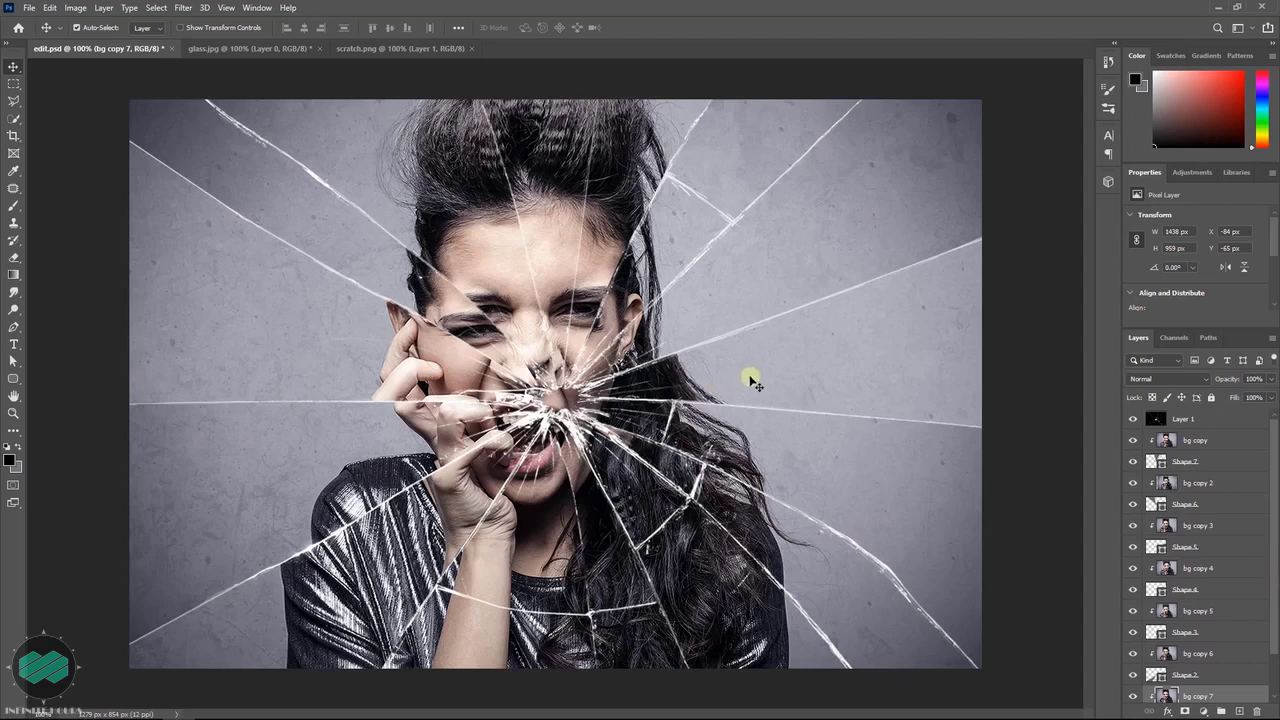
{"action": "left_click", "coordinate": [1232, 460]}
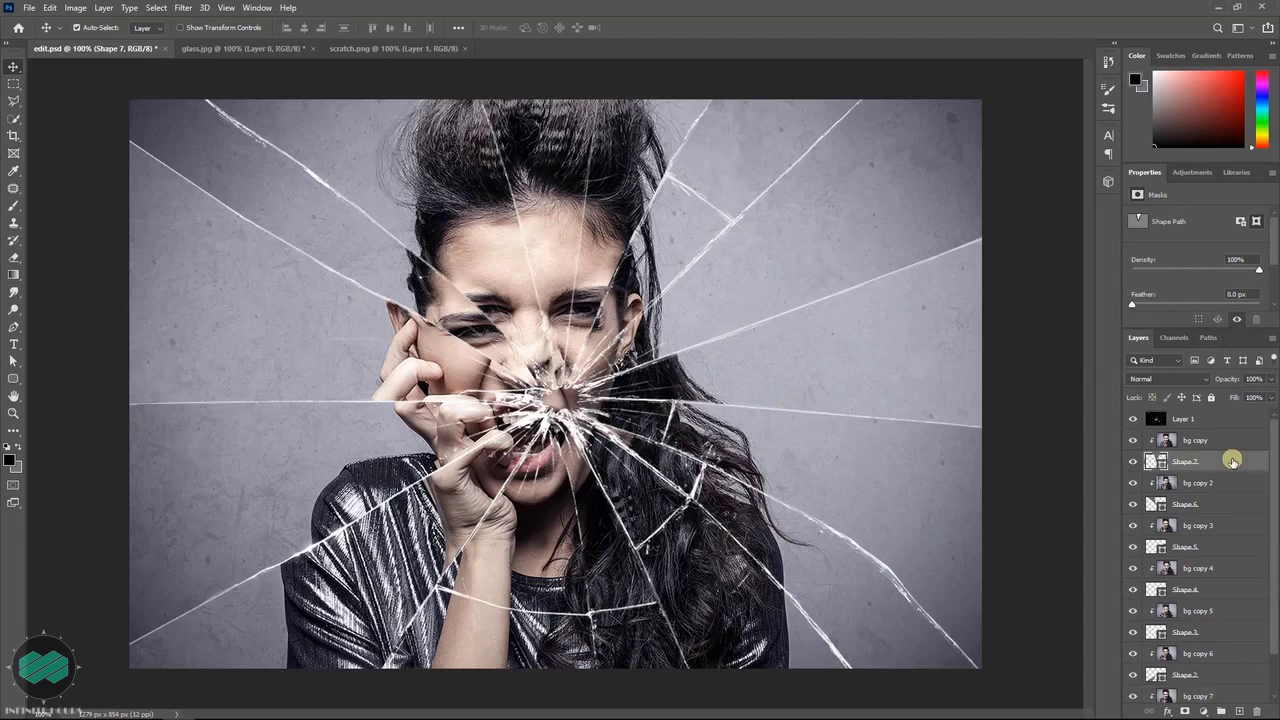
{"action": "double_click", "coordinate": [1232, 460]}
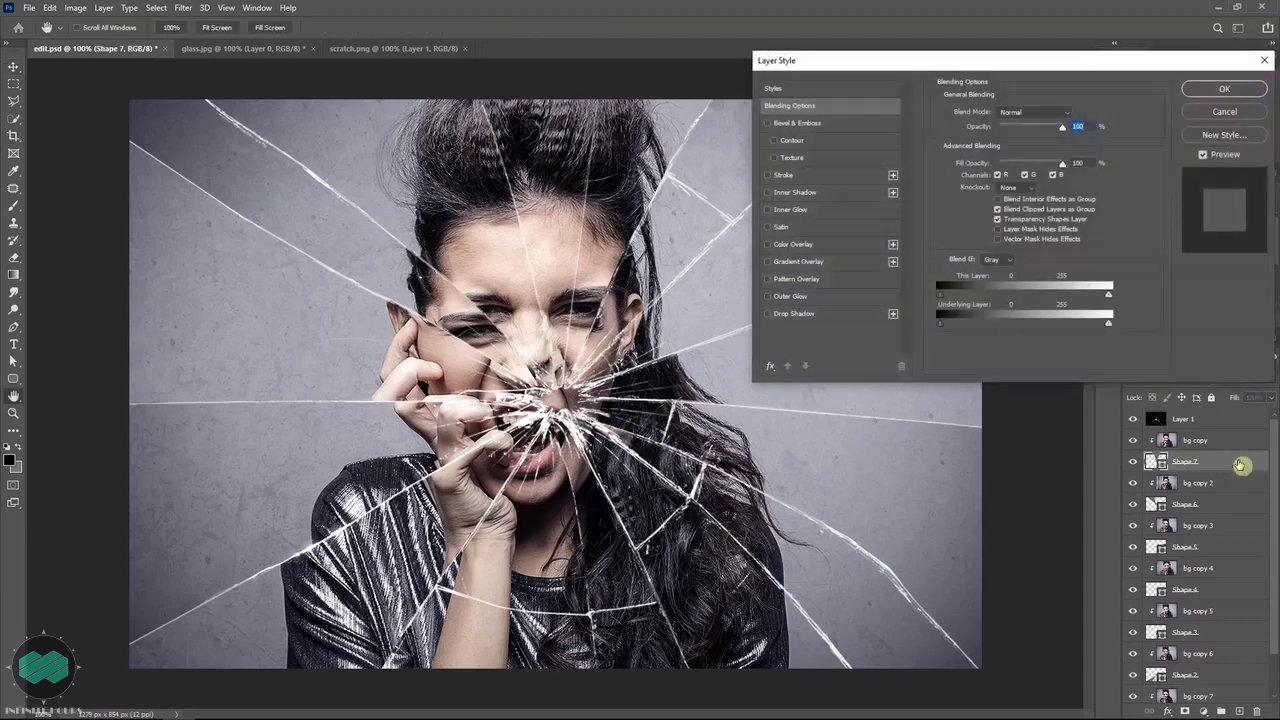
{"action": "left_click", "coordinate": [851, 128]}
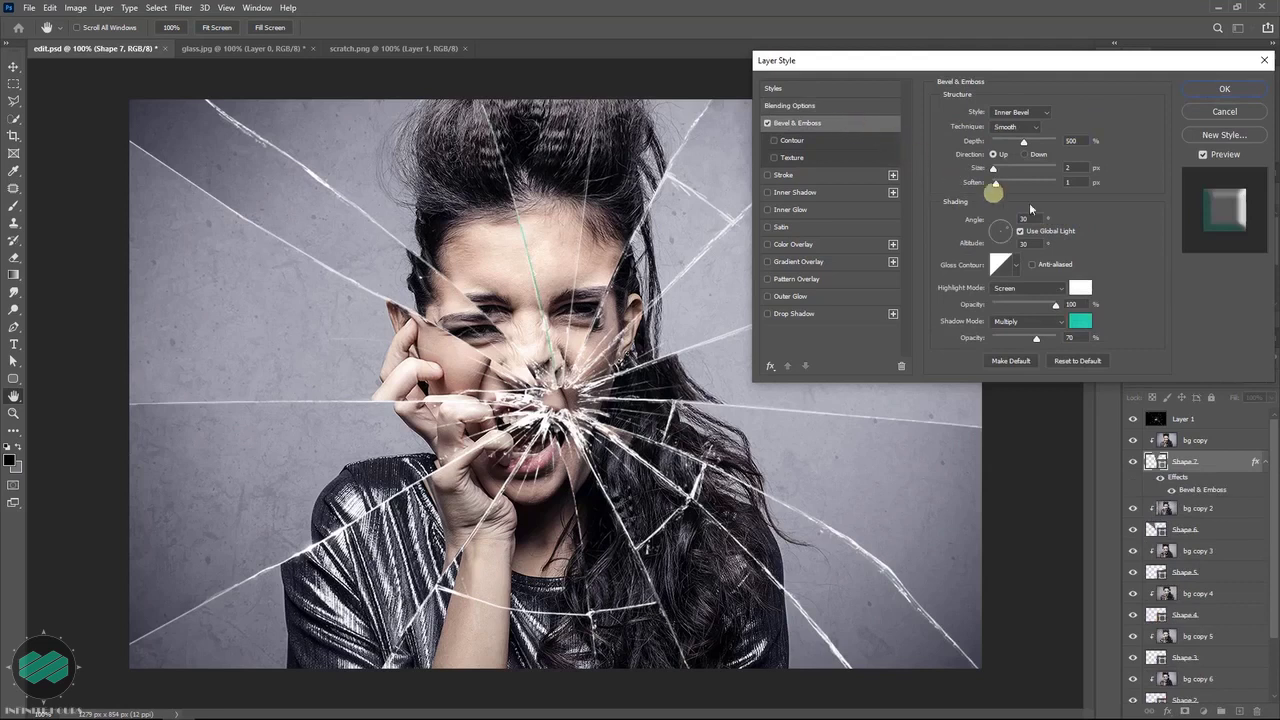
{"action": "left_click", "coordinate": [1048, 117]}
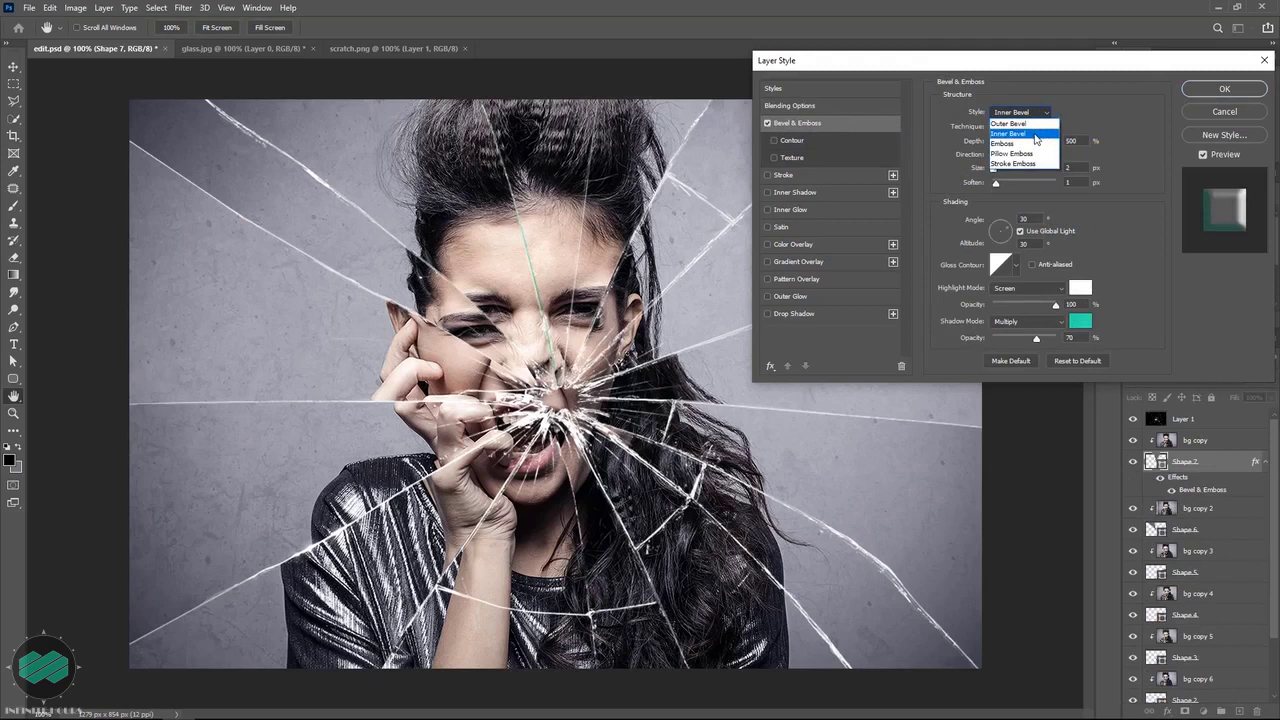
{"action": "left_click", "coordinate": [1036, 134]}
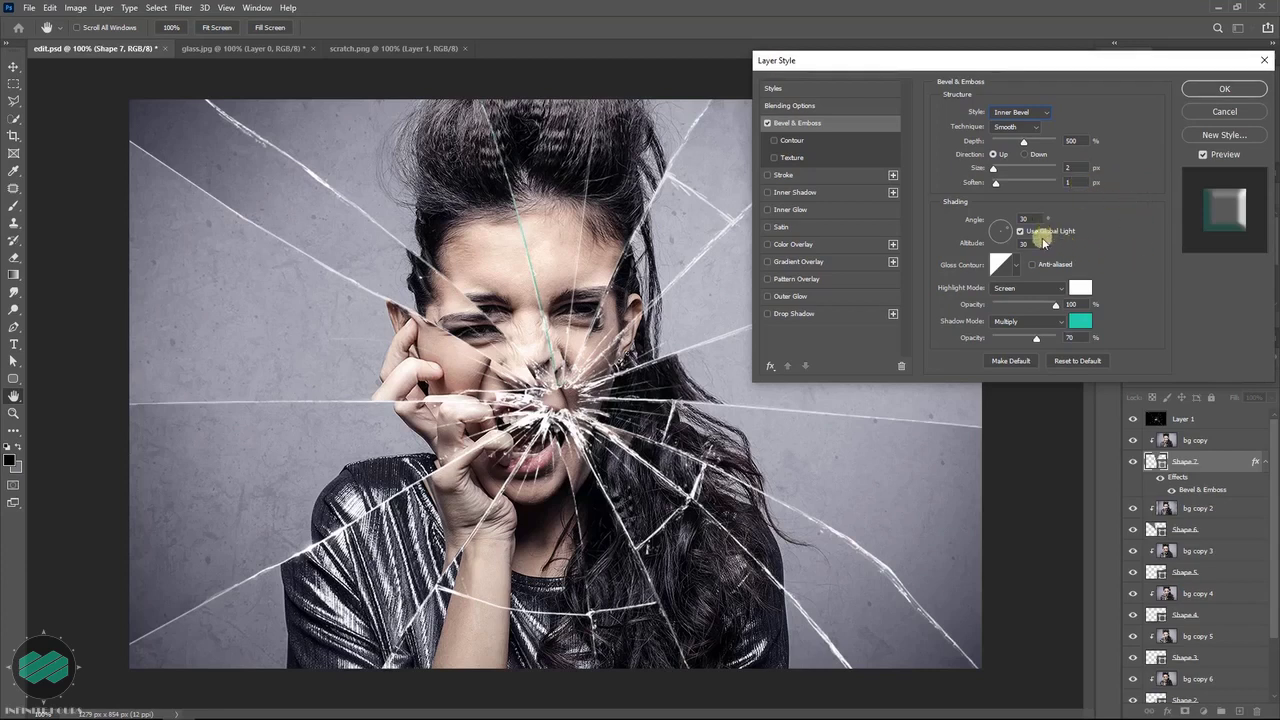
{"action": "left_click", "coordinate": [1087, 323]}
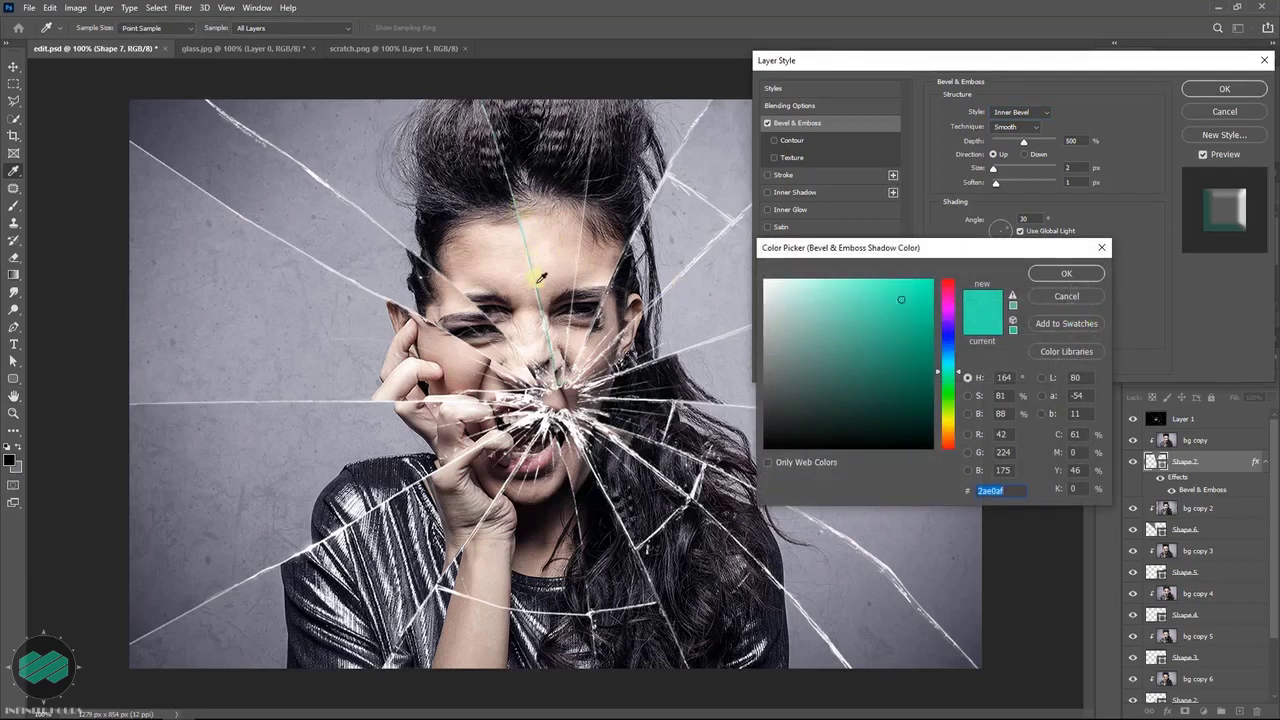
{"action": "left_click", "coordinate": [1065, 280]}
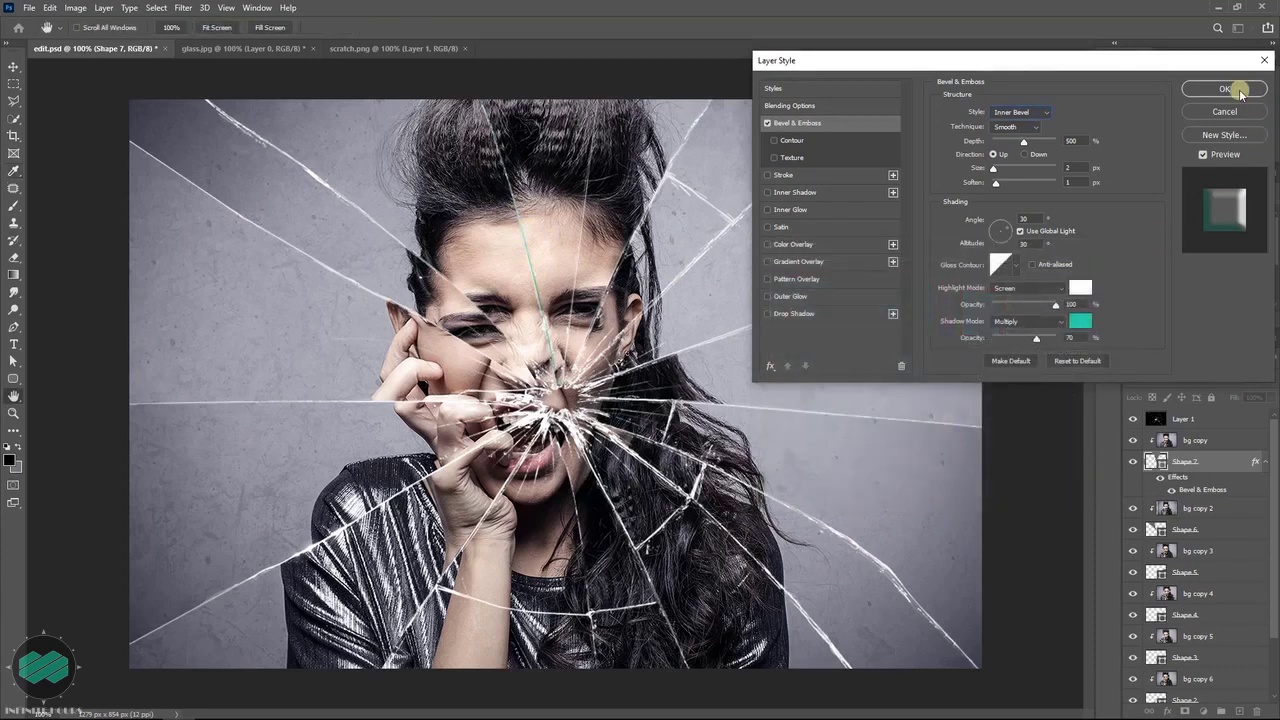
{"action": "left_click", "coordinate": [1236, 89]}
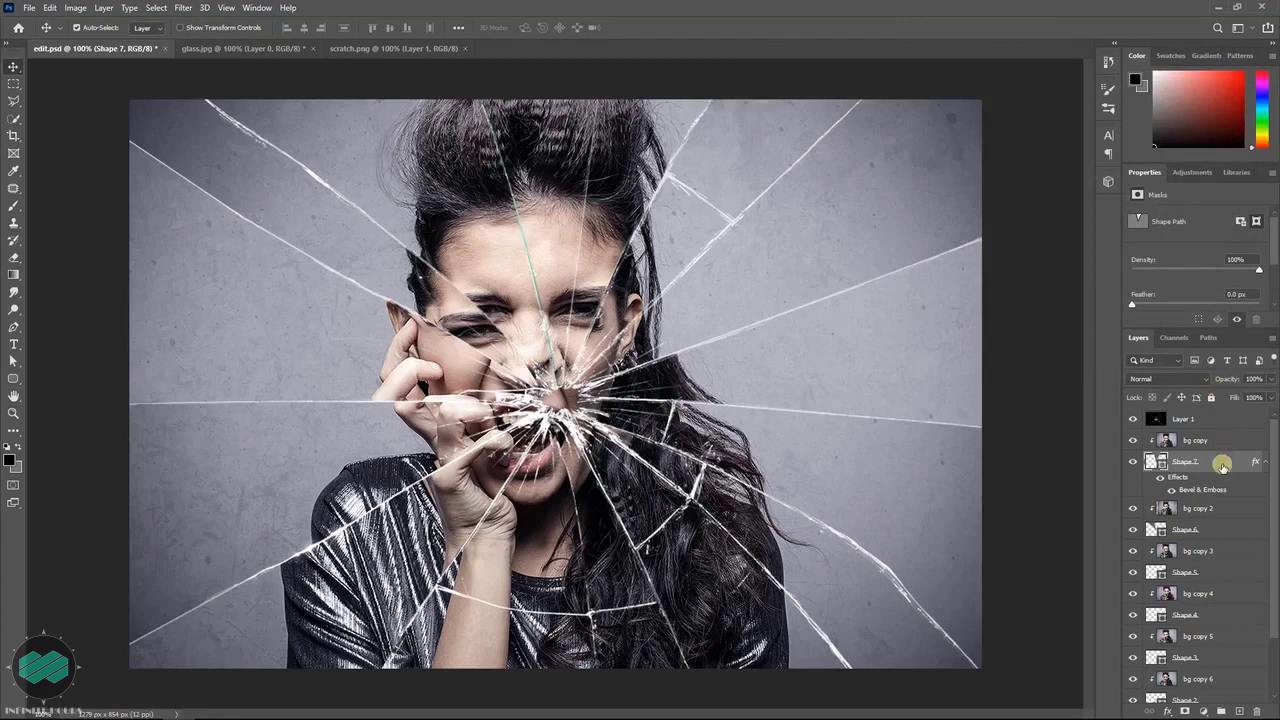
Step: Paste Shape 7's Bevel & Emboss style onto Shapes 1–6, then bring up the scratch.png document
{"action": "right_click", "coordinate": [1224, 467]}
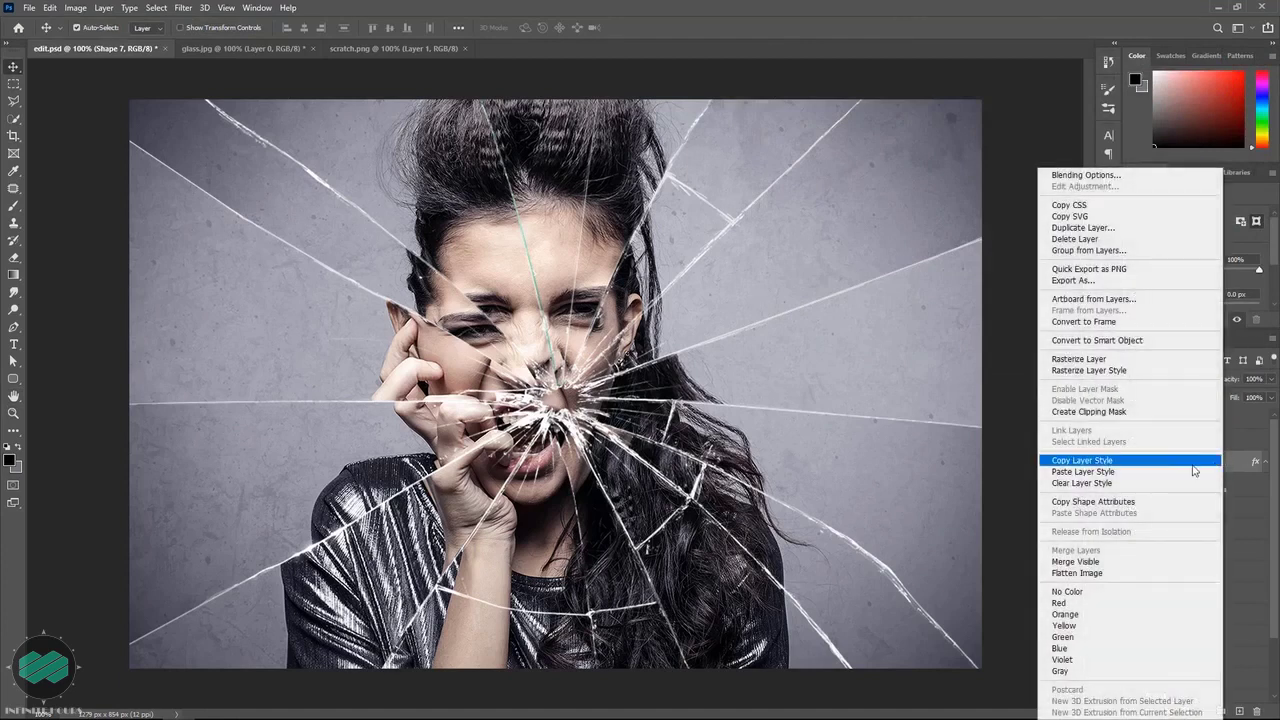
{"action": "left_click", "coordinate": [1124, 462]}
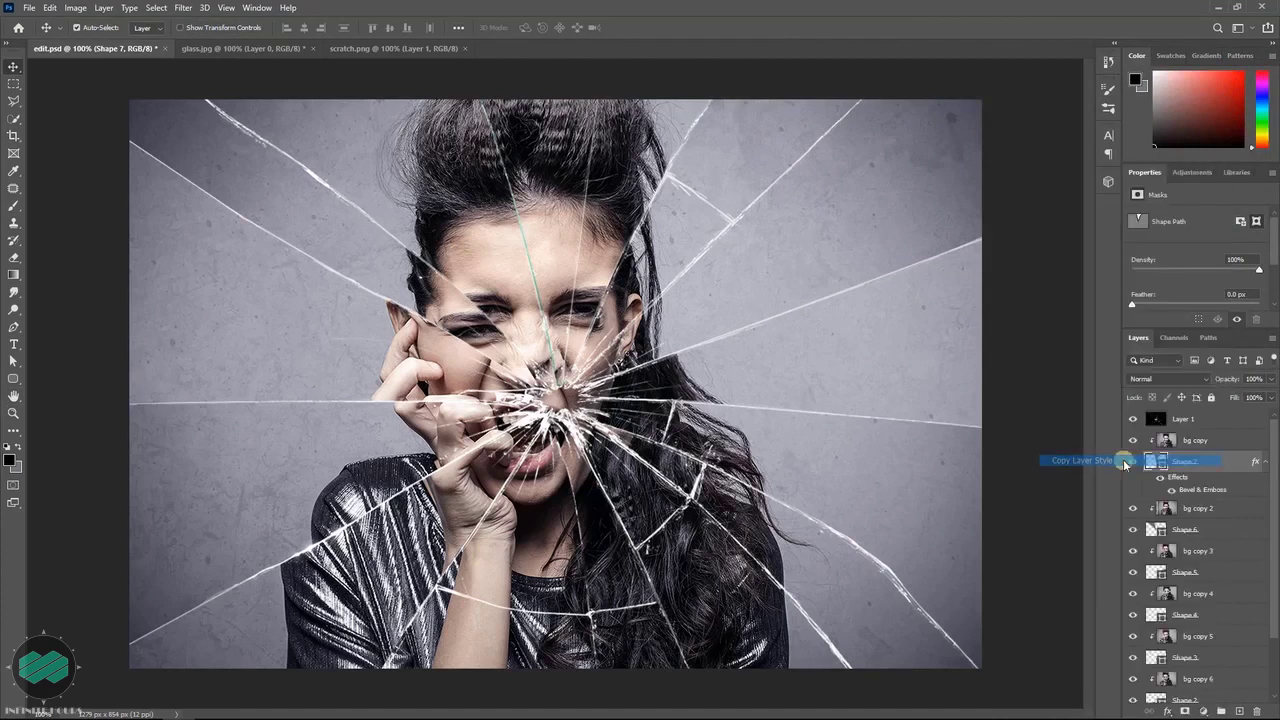
{"action": "left_click", "coordinate": [1223, 533]}
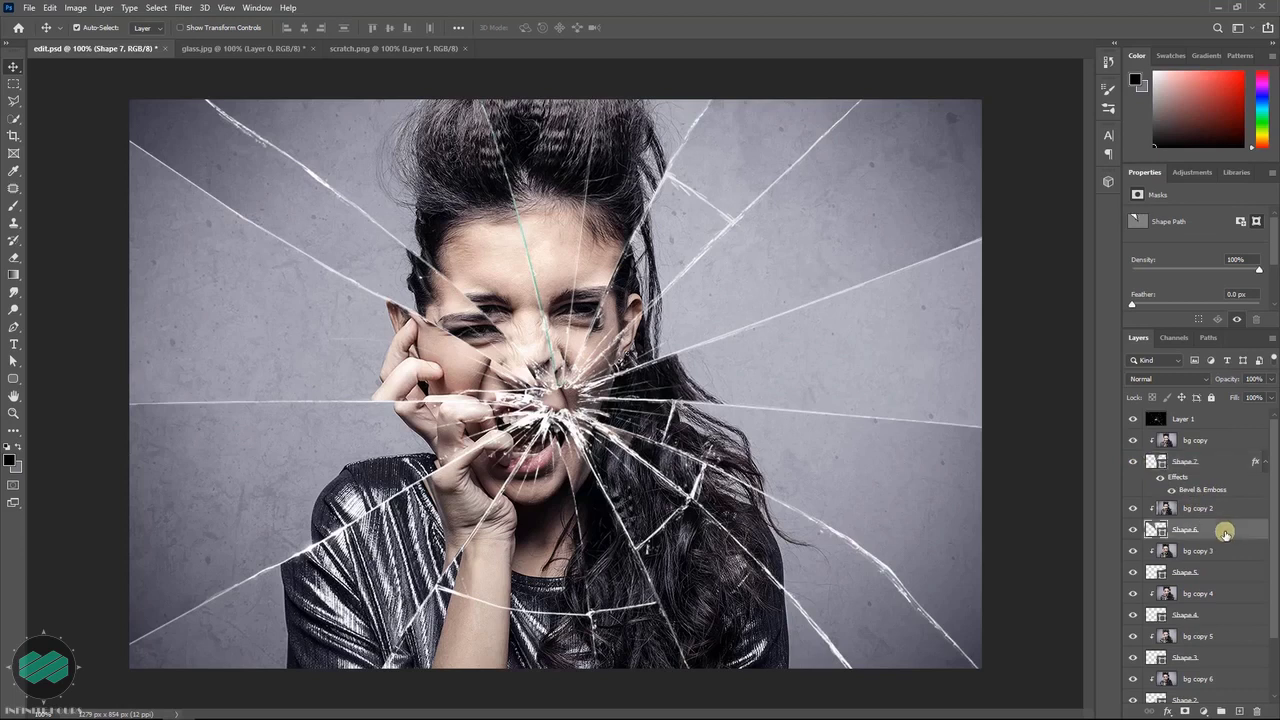
{"action": "left_click", "coordinate": [1232, 573], "text": "ctrl"}
{"action": "left_click", "coordinate": [1229, 614], "text": "ctrl"}
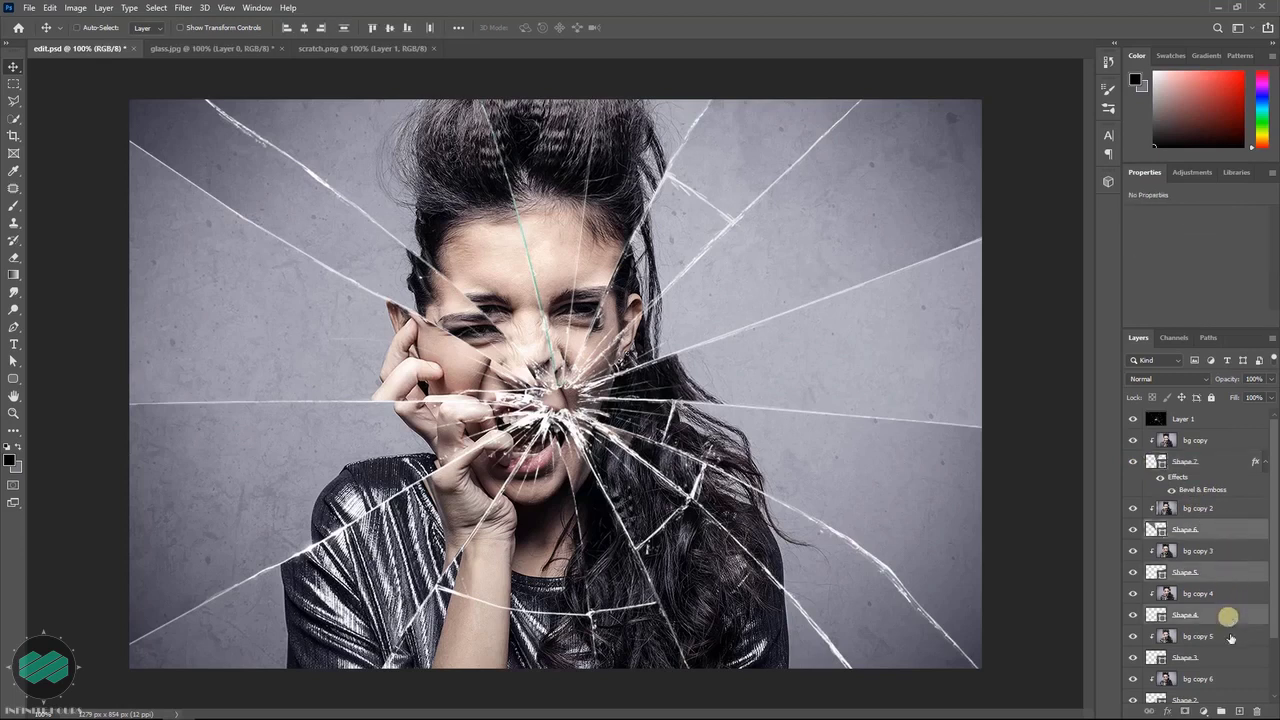
{"action": "left_click", "coordinate": [1233, 658], "text": "ctrl"}
{"action": "scroll", "coordinate": [1235, 656], "scroll_direction": "down", "scroll_amount": 2}
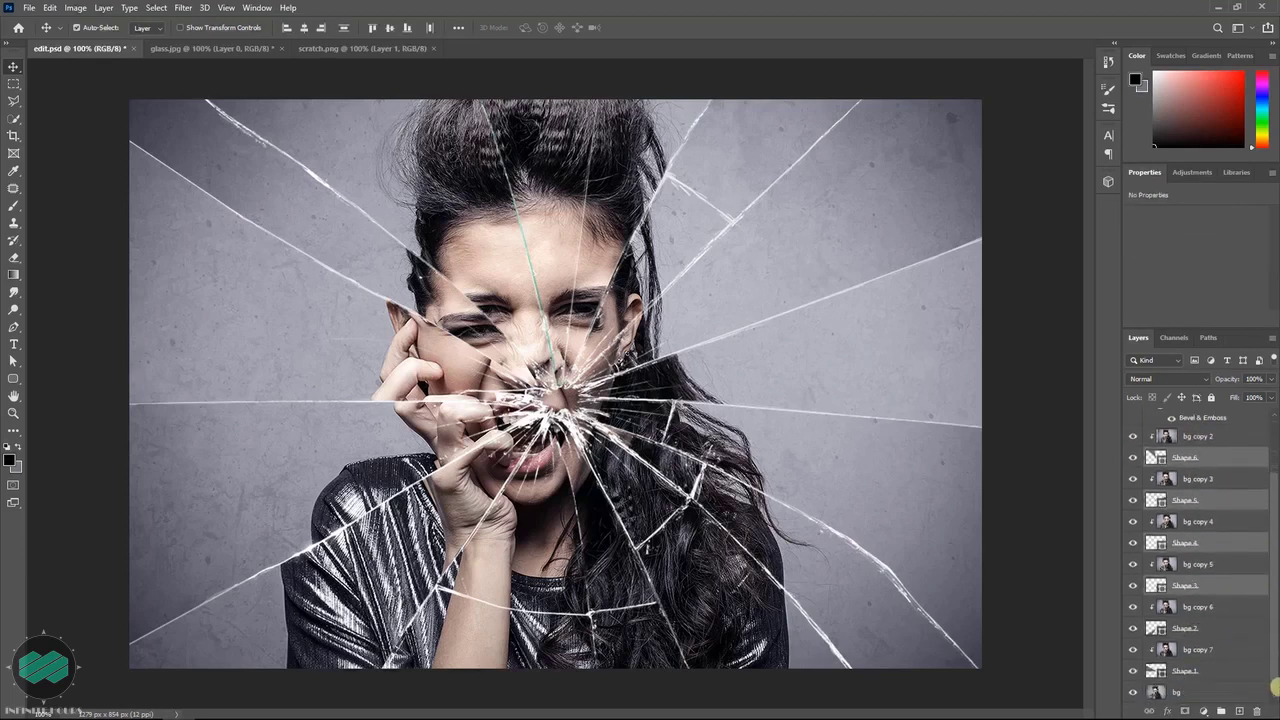
{"action": "left_click", "coordinate": [1216, 632], "text": "ctrl"}
{"action": "left_click", "coordinate": [1222, 670], "text": "ctrl"}
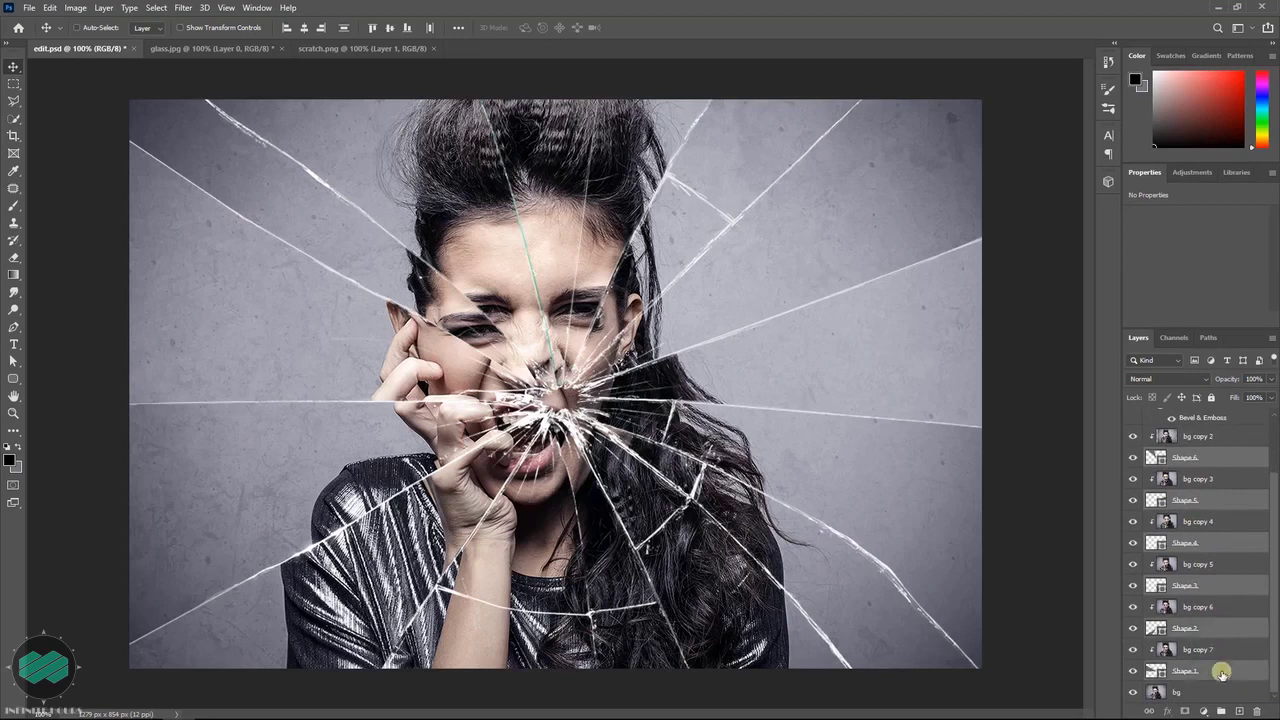
{"action": "right_click", "coordinate": [1233, 673]}
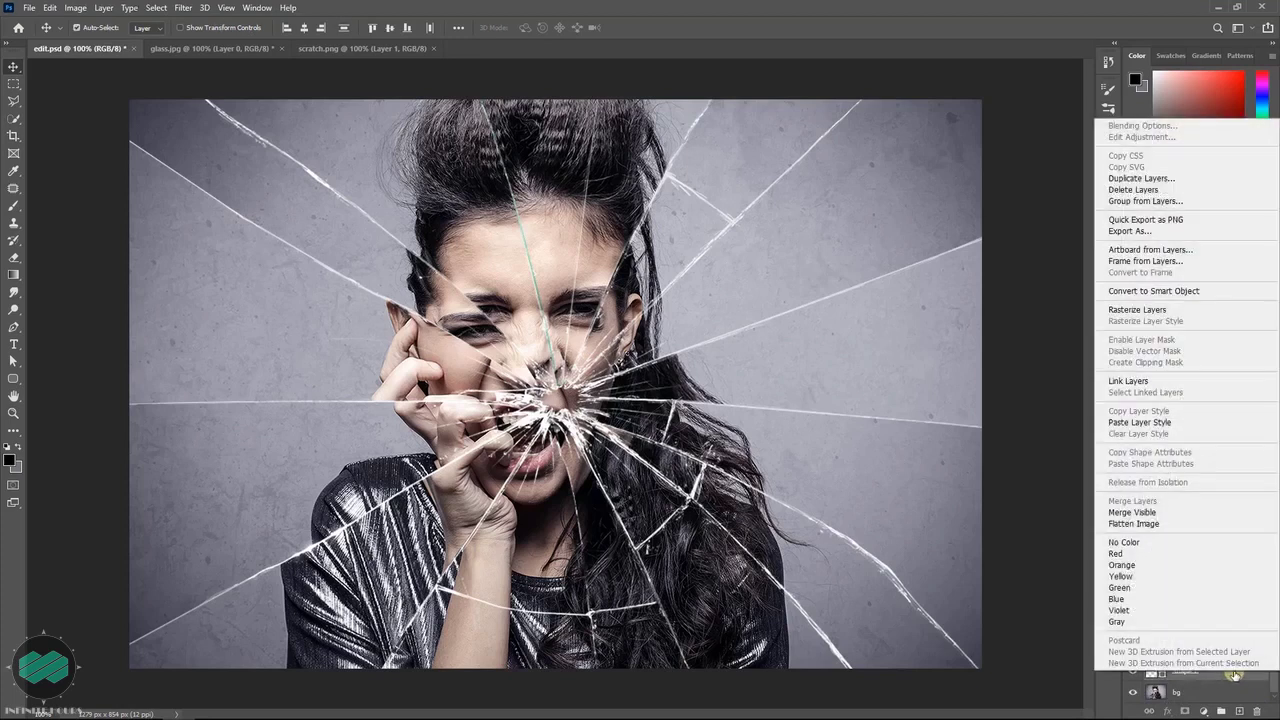
{"action": "left_click", "coordinate": [1192, 424]}
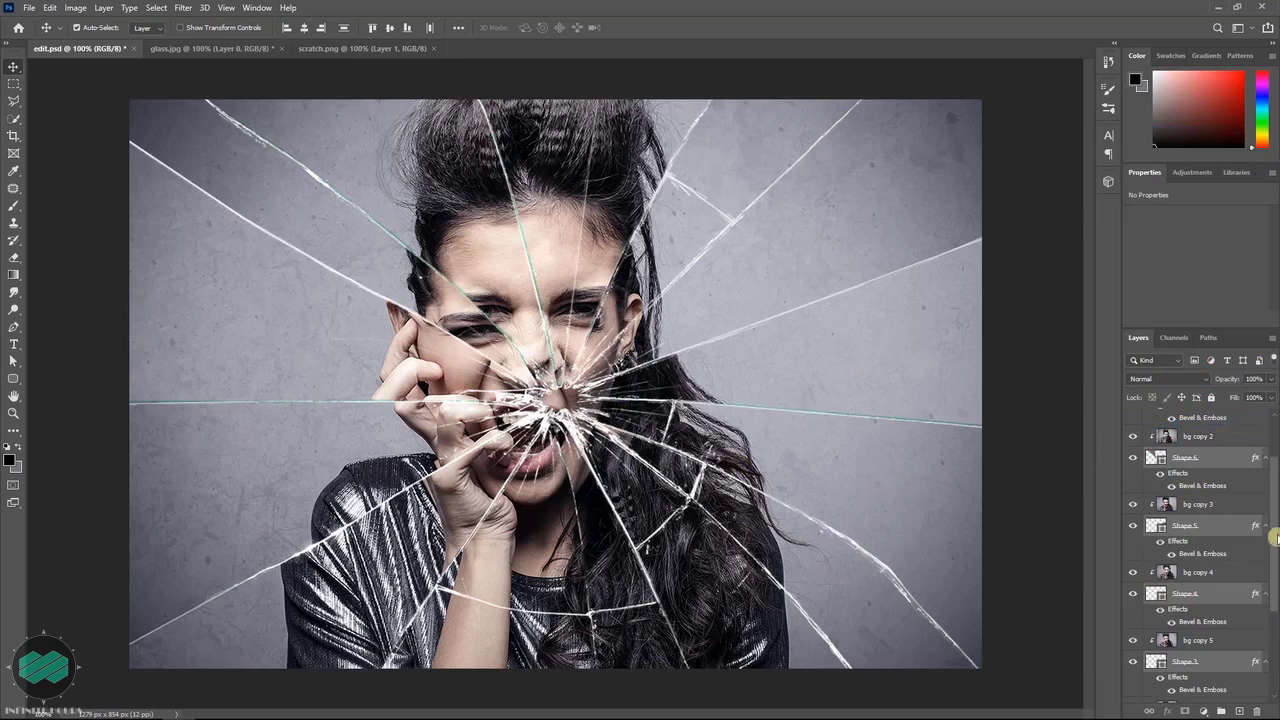
{"action": "left_click_drag", "start_coordinate": [1276, 538], "coordinate": [1273, 462]}
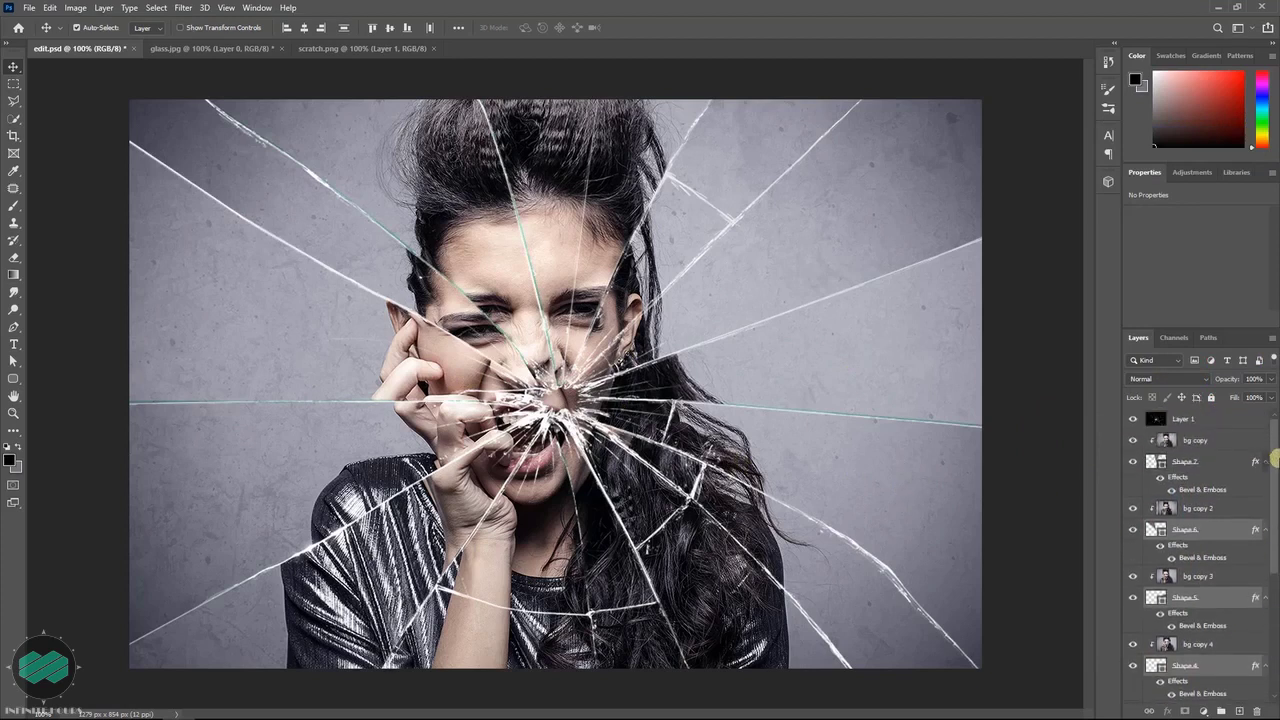
{"action": "left_click", "coordinate": [376, 50]}
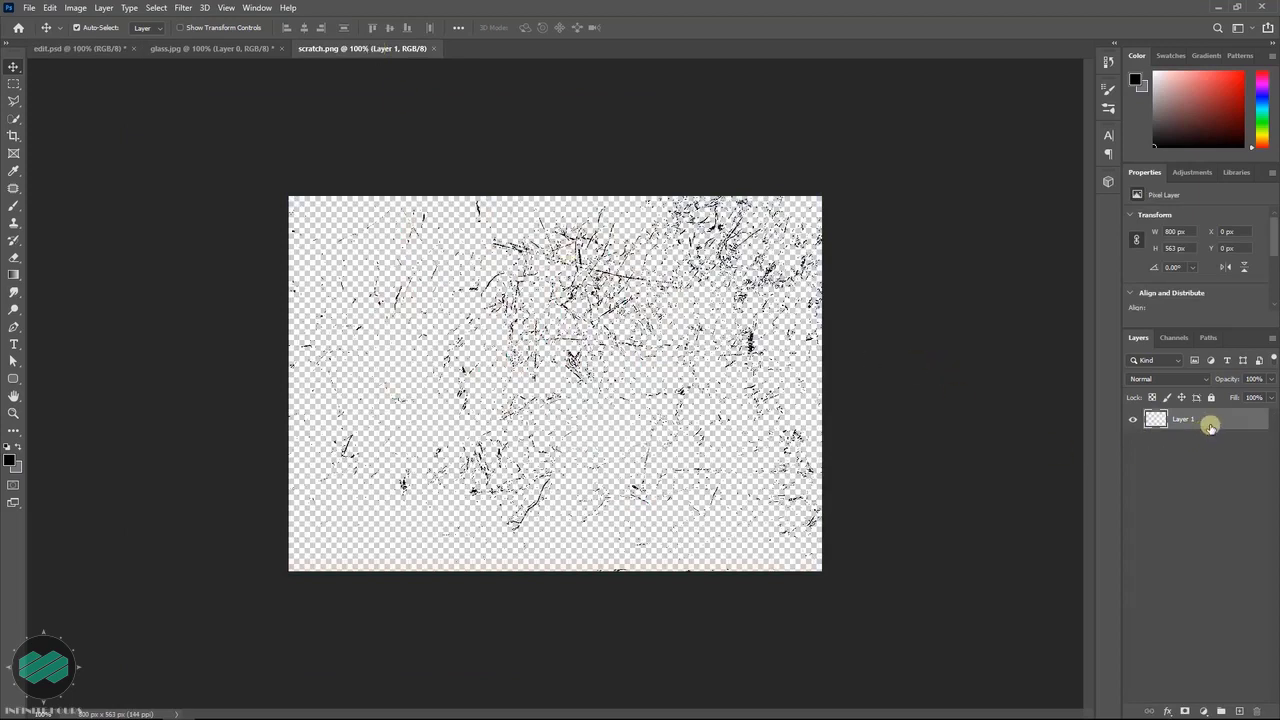
Step: Bring the scratch texture into edit.psd as the top layer with Screen blend mode
{"action": "left_click_drag", "start_coordinate": [1210, 426], "coordinate": [553, 331]}
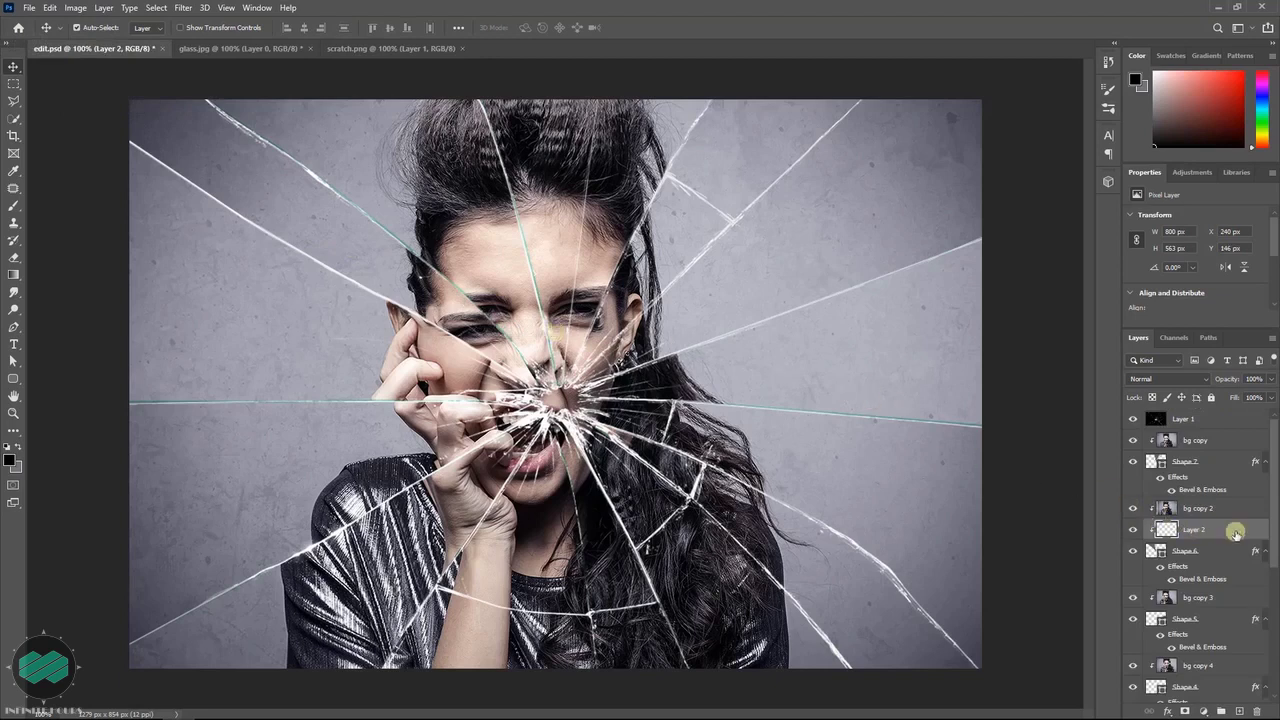
{"action": "left_click_drag", "start_coordinate": [1229, 529], "coordinate": [1230, 414]}
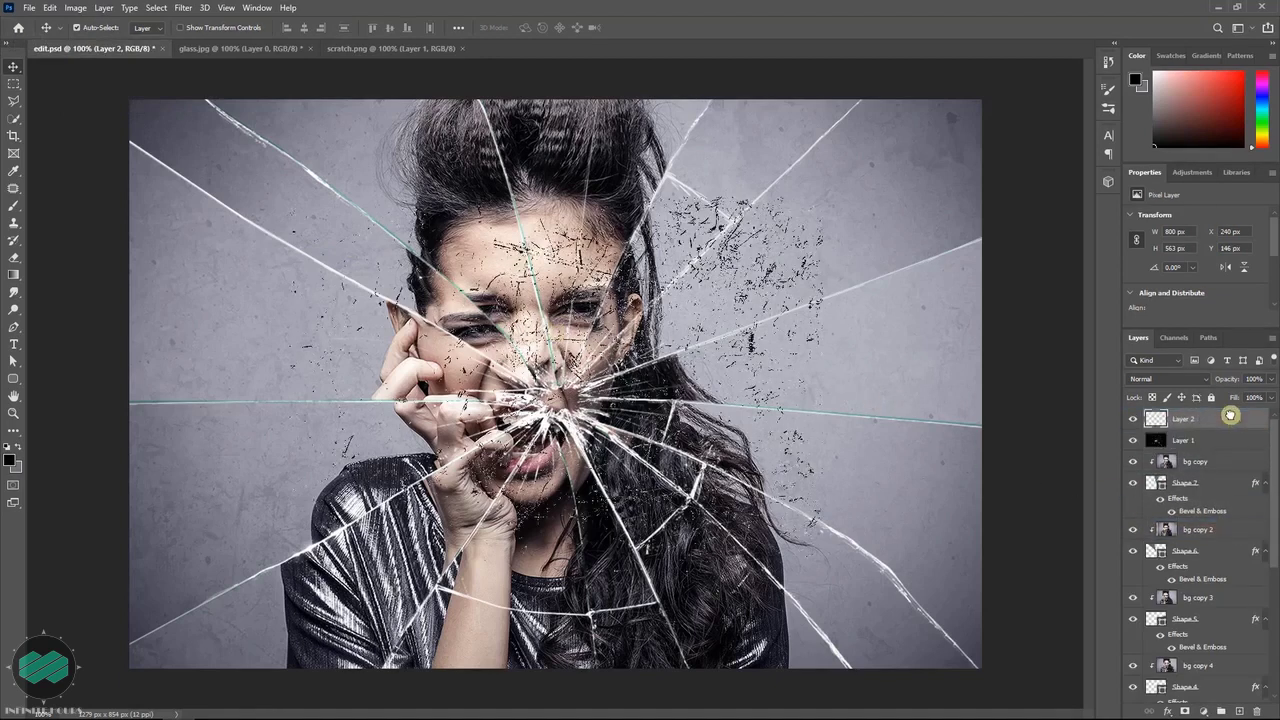
{"action": "left_click", "coordinate": [1199, 378]}
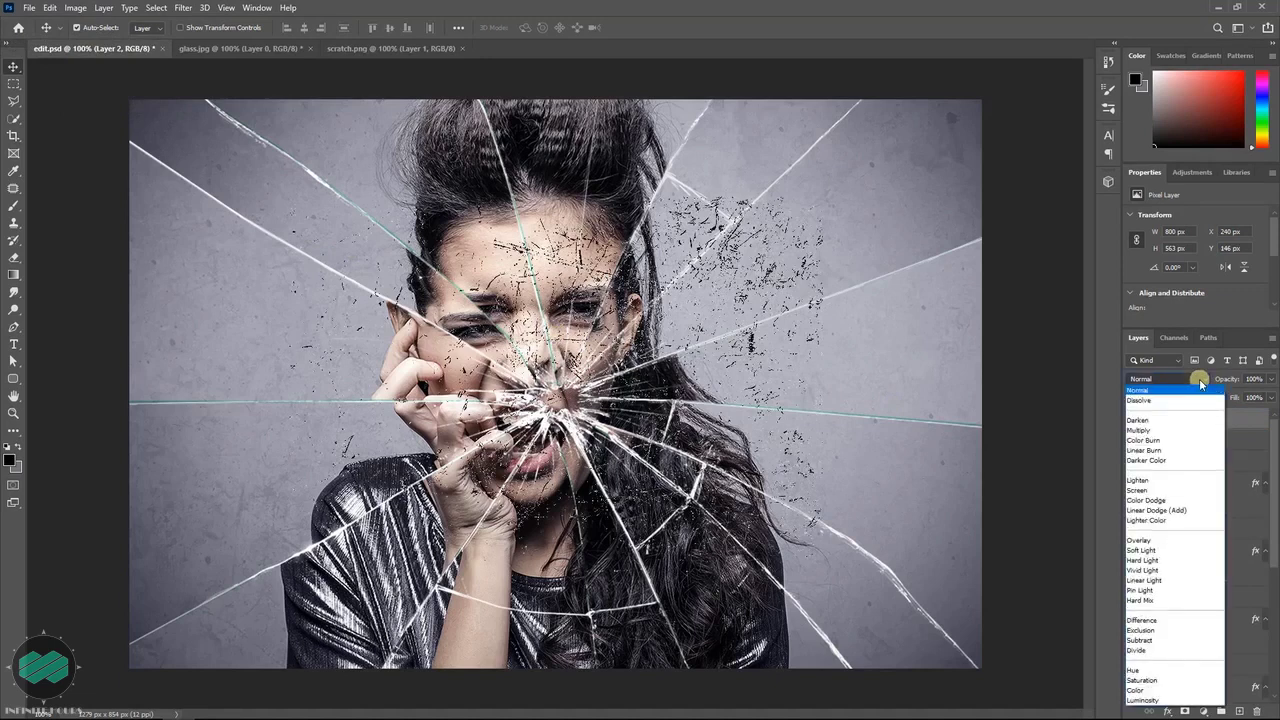
{"action": "left_click", "coordinate": [1191, 491]}
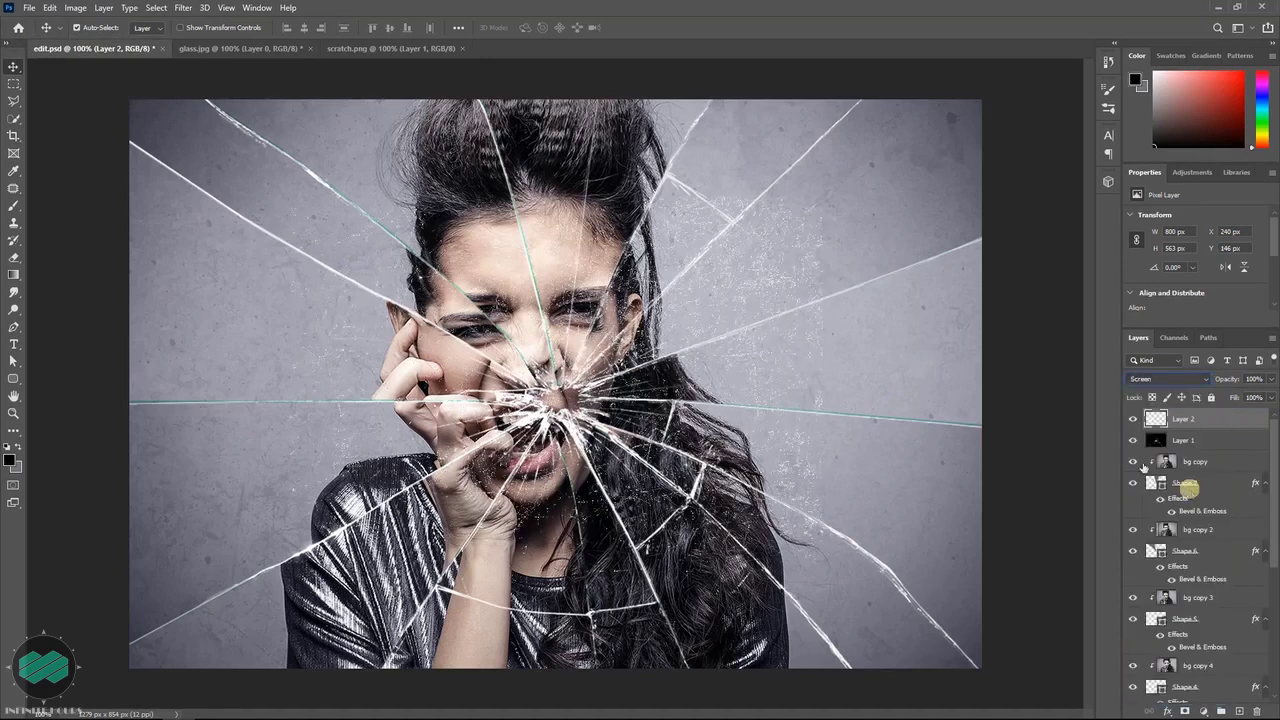
{"action": "key", "text": "ctrl"}
Step: Scale scratch Layer 2 up to about 162% so it covers the canvas
{"action": "left_click", "coordinate": [810, 260], "text": "ctrl"}
{"action": "key", "text": "ctrl+t"}
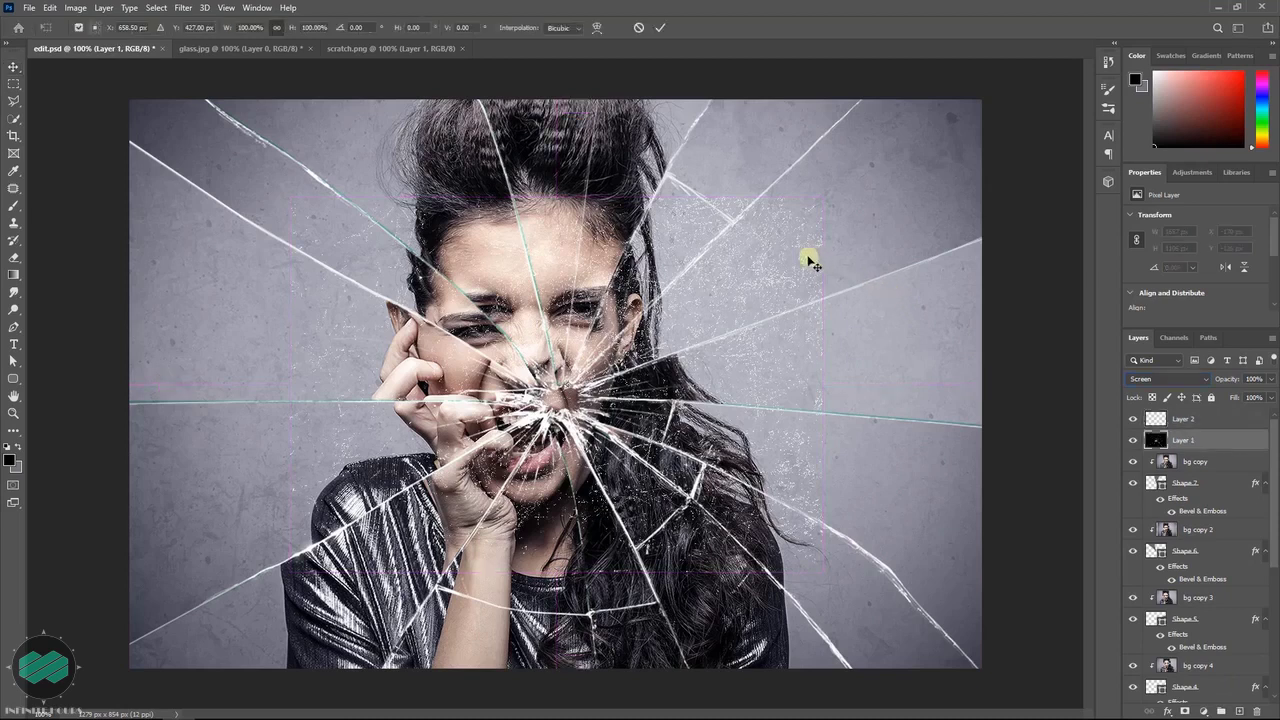
{"action": "left_click", "coordinate": [1220, 424]}
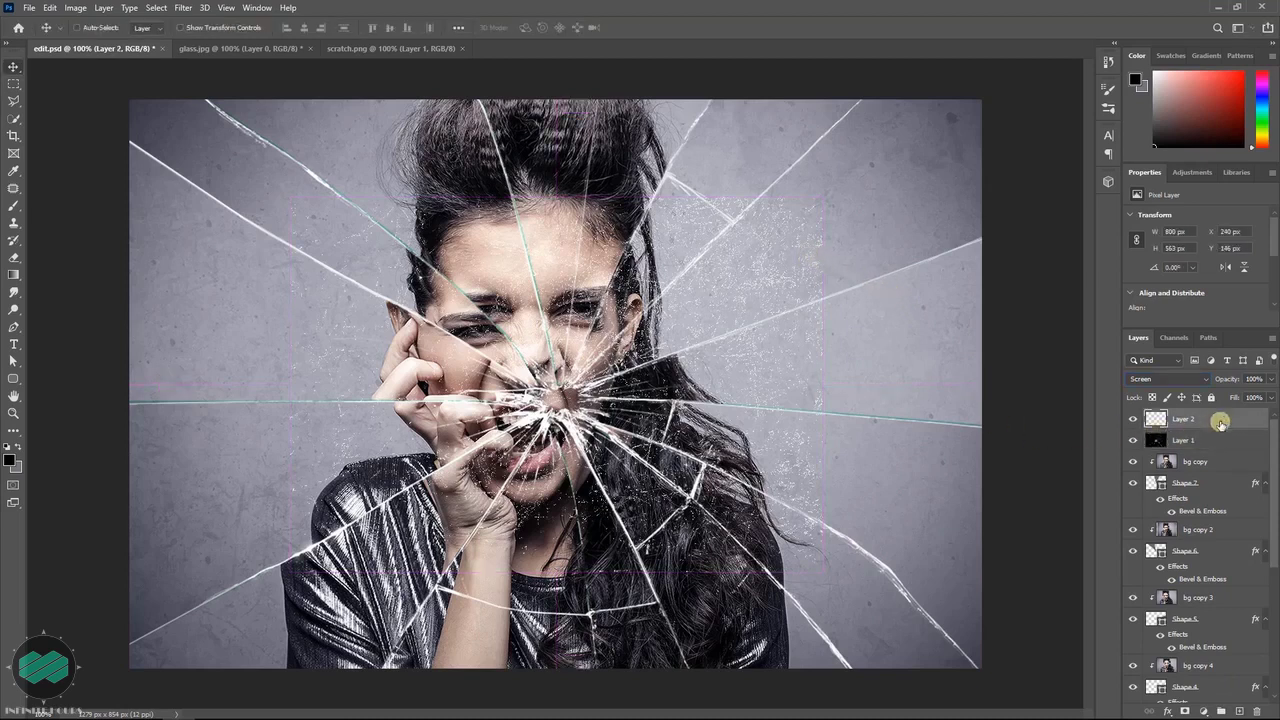
{"action": "key", "text": "ctrl+t"}
{"action": "left_click_drag", "start_coordinate": [824, 197], "coordinate": [1008, 106]}
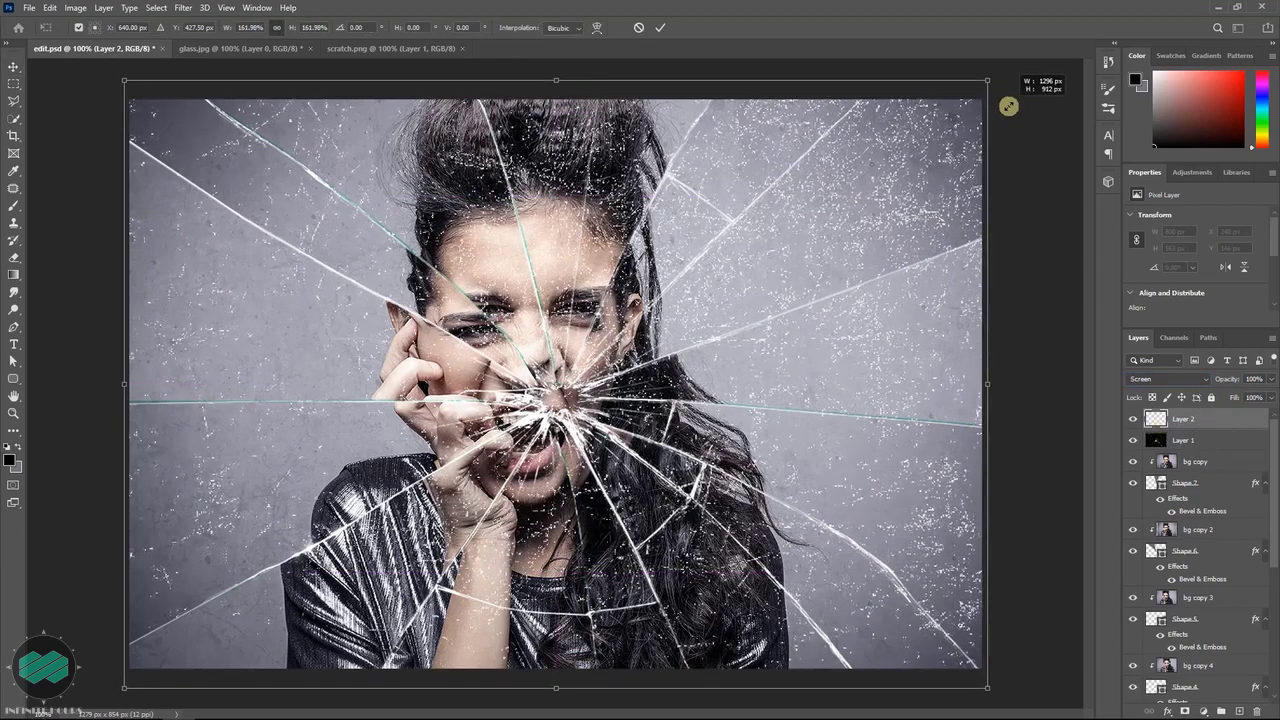
{"action": "left_click_drag", "start_coordinate": [1008, 106], "coordinate": [1008, 106]}
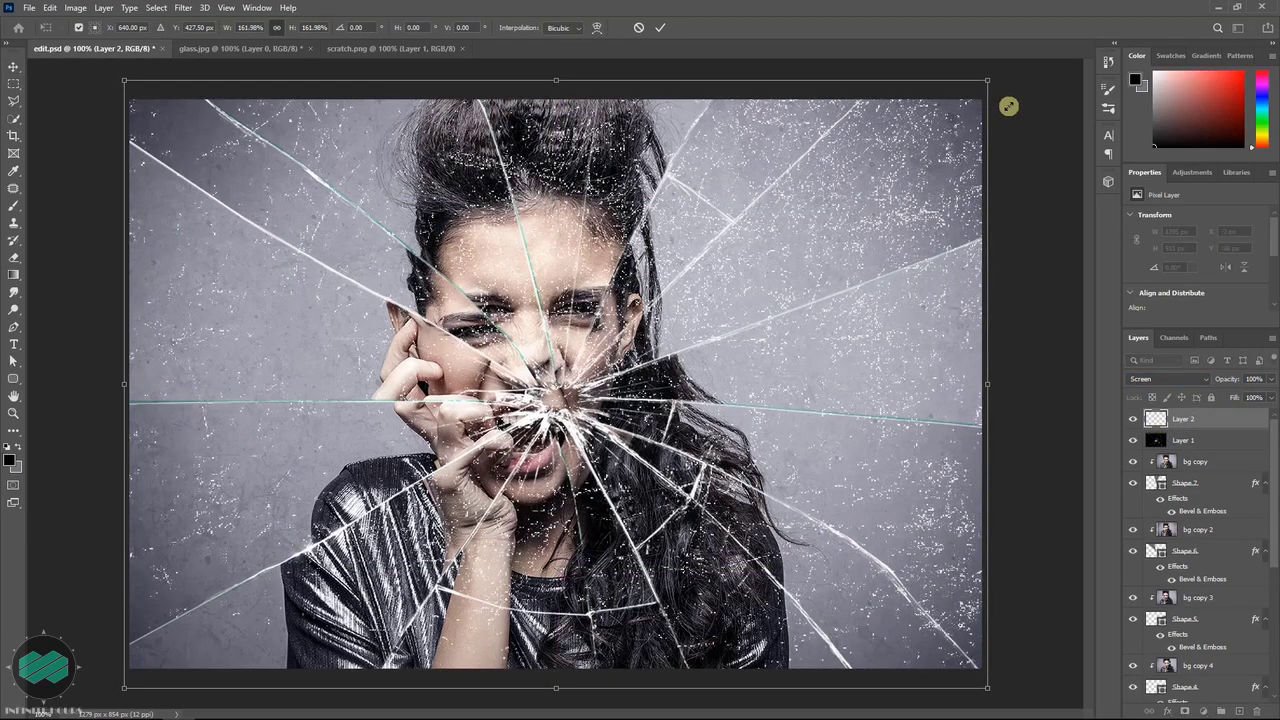
{"action": "key", "text": "Return"}
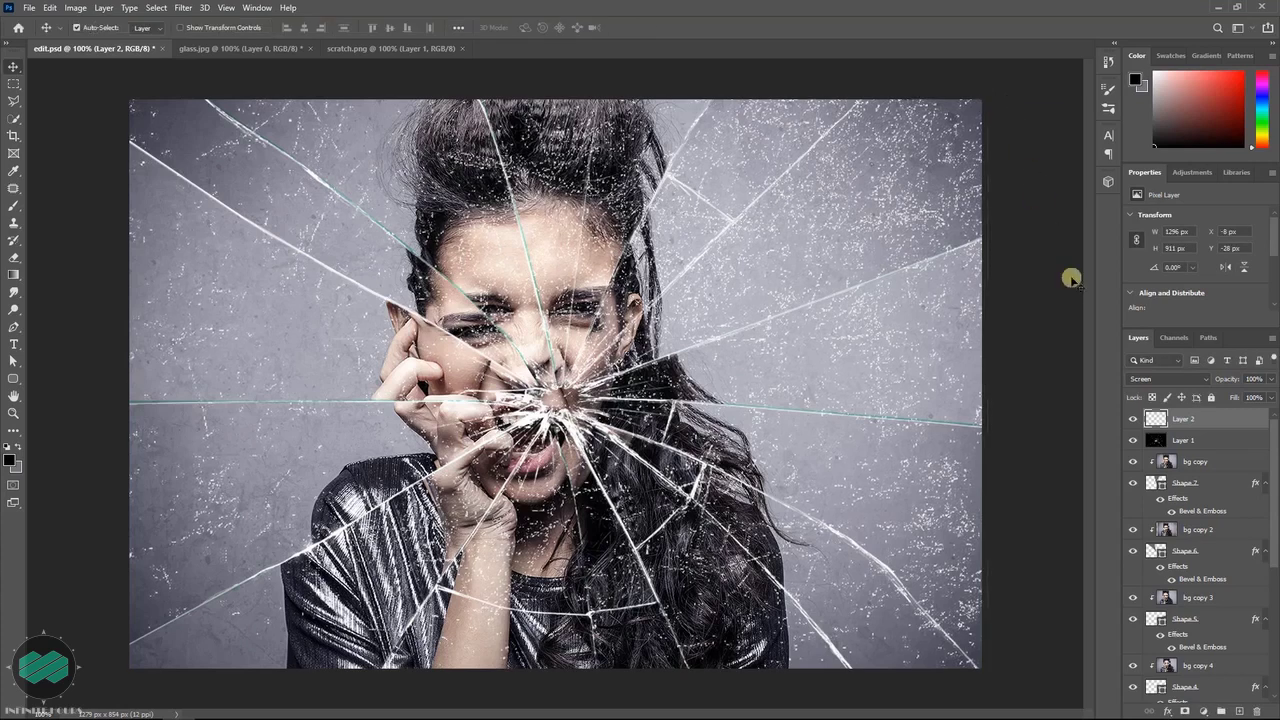
Step: Add a Levels adjustment clipped to scratch Layer 2 and set its midtones to 0.27
{"action": "left_click", "coordinate": [1203, 710]}
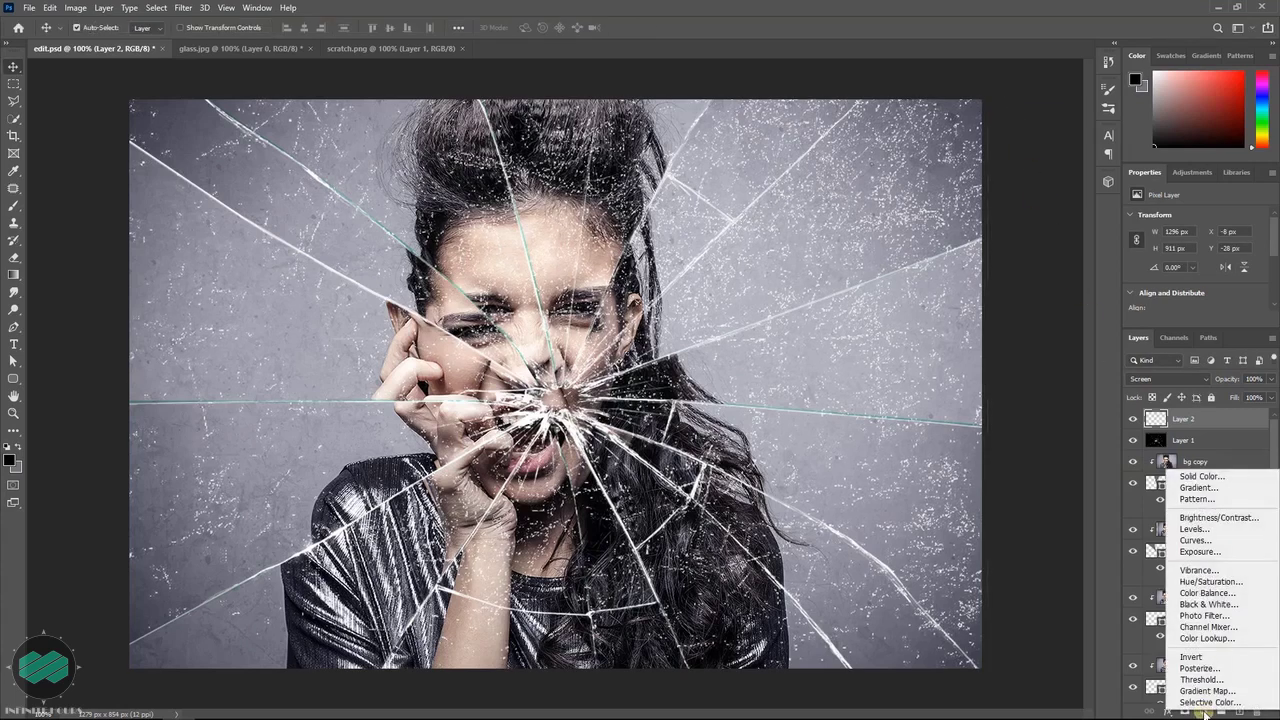
{"action": "left_click", "coordinate": [1211, 530]}
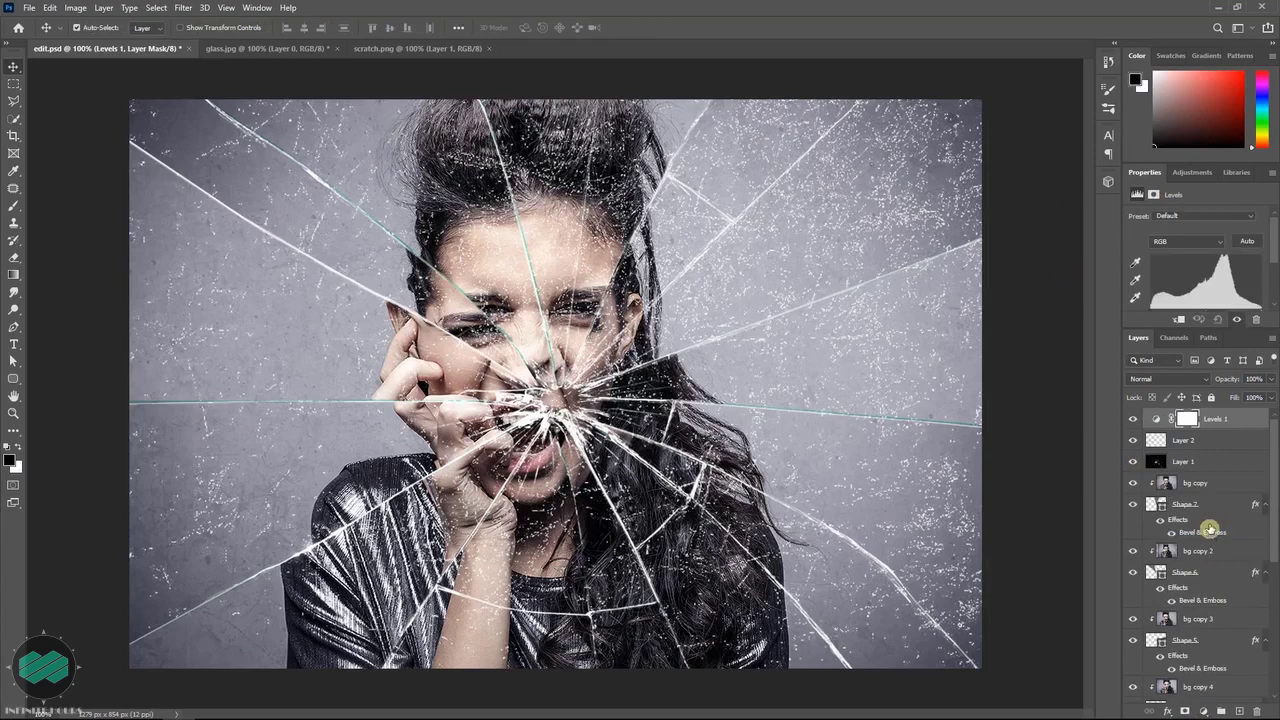
{"action": "right_click", "coordinate": [1245, 424]}
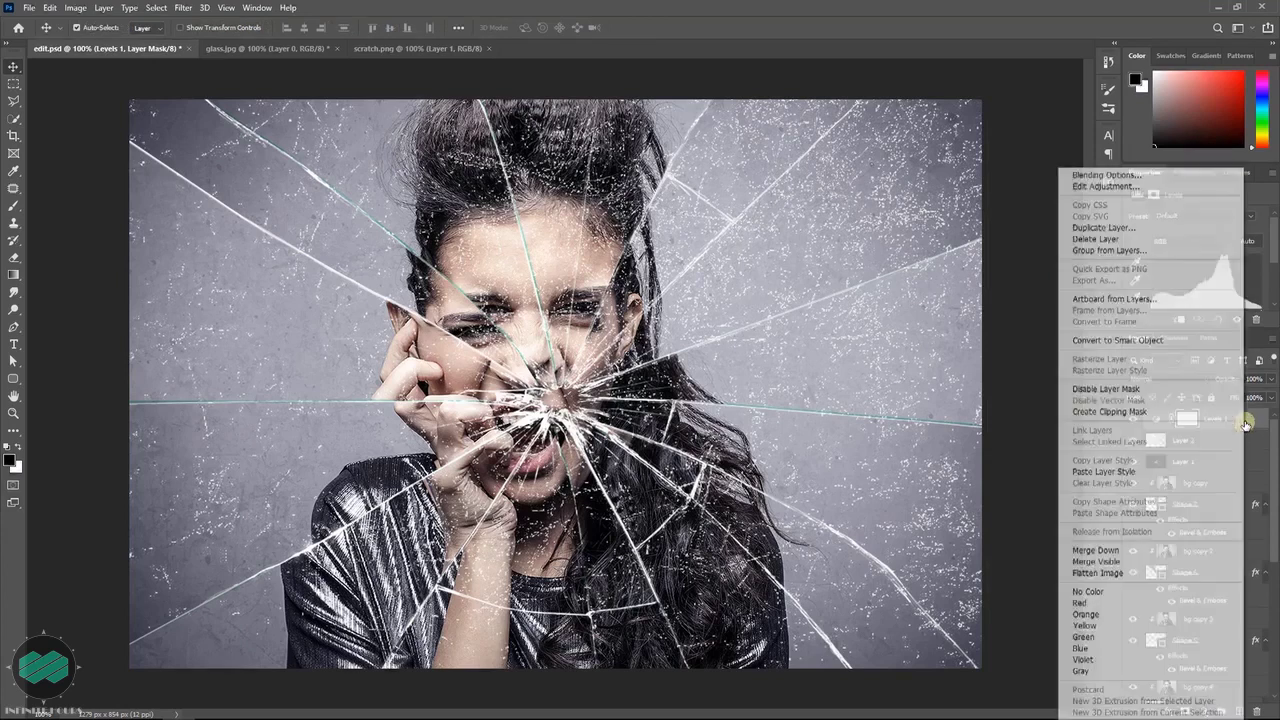
{"action": "left_click", "coordinate": [1156, 412]}
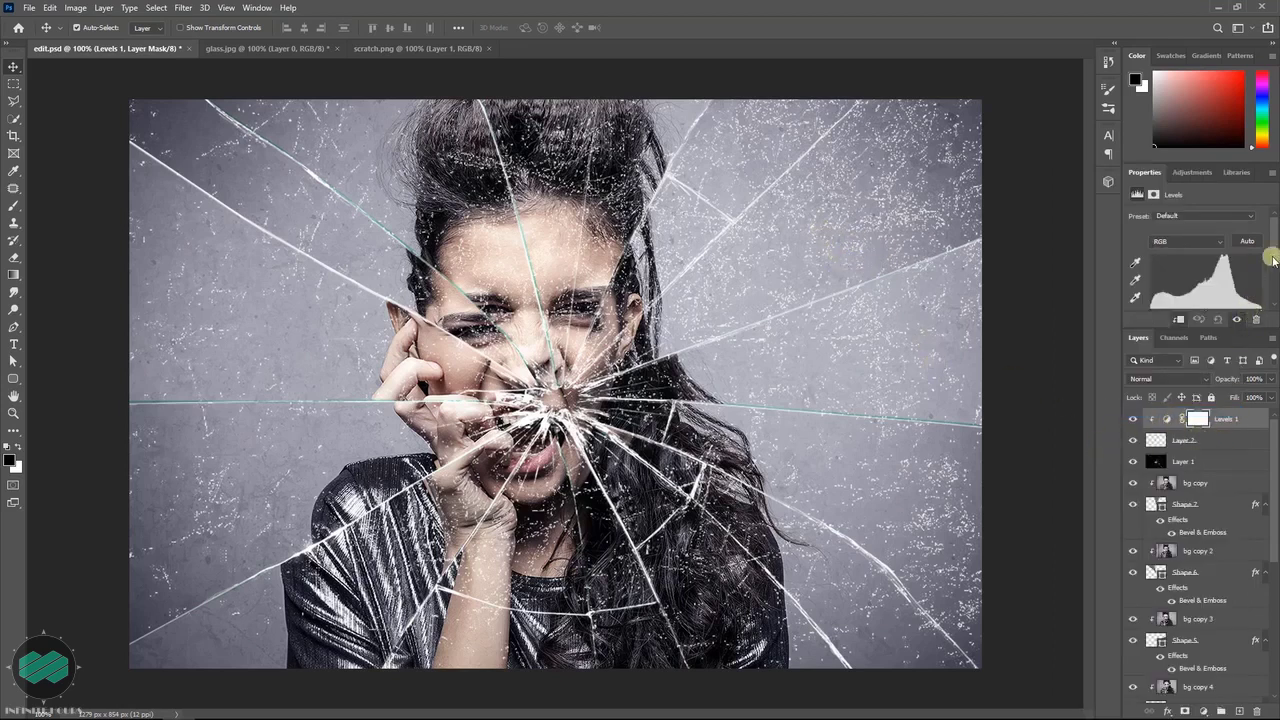
{"action": "scroll", "coordinate": [1272, 258], "scroll_direction": "down", "scroll_amount": 2}
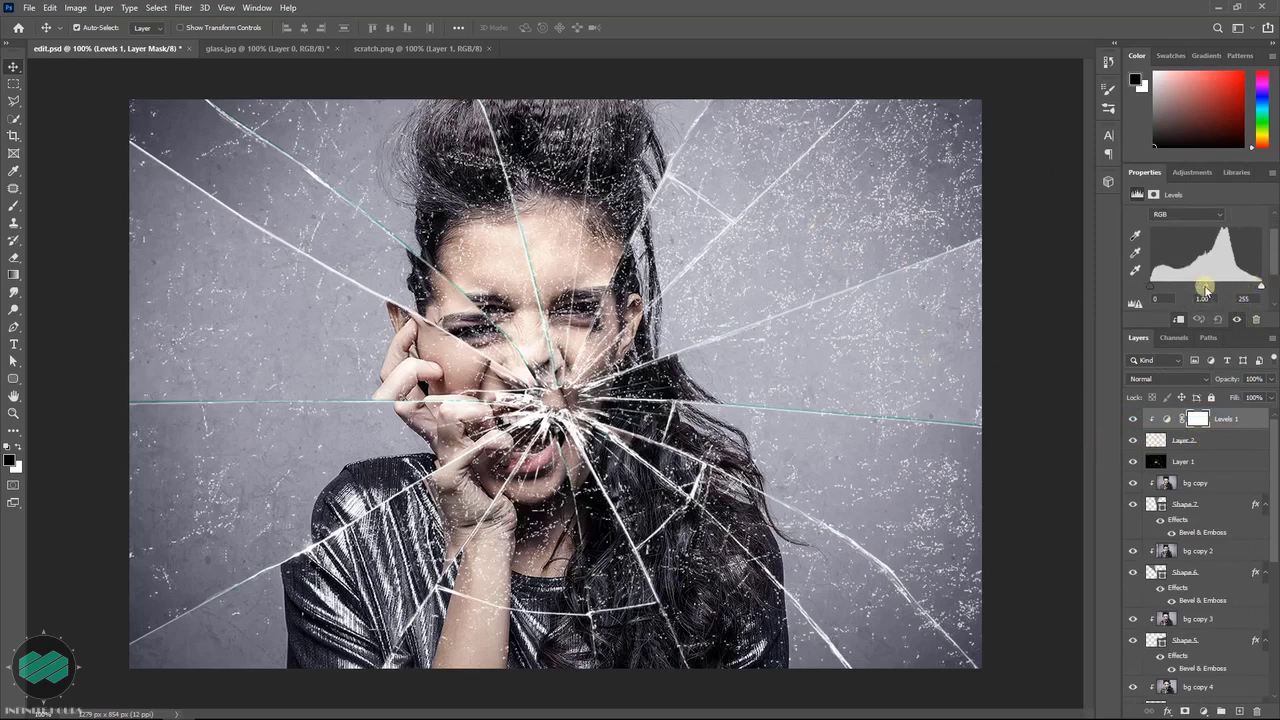
{"action": "left_click_drag", "start_coordinate": [1216, 290], "coordinate": [1254, 288]}
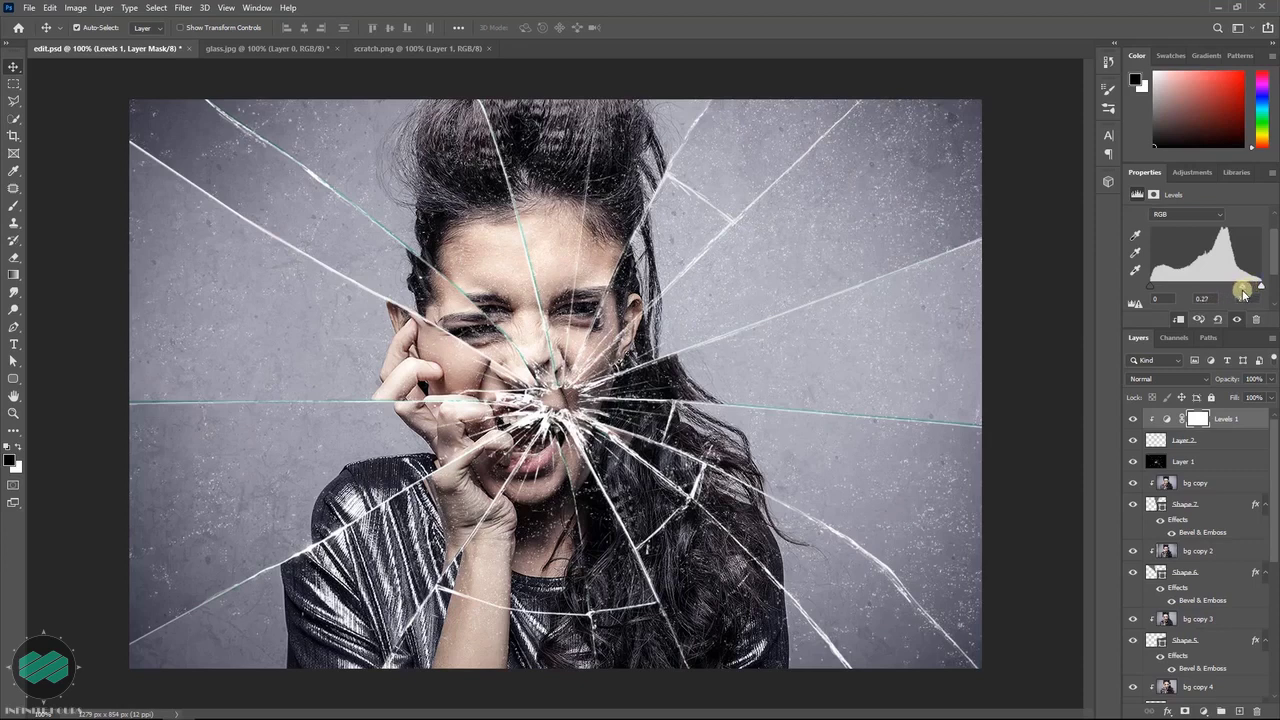
Step: Mask scratch Layer 2 and paint it with a low-opacity Soft Round brush of about 373 px
{"action": "left_click", "coordinate": [1214, 441]}
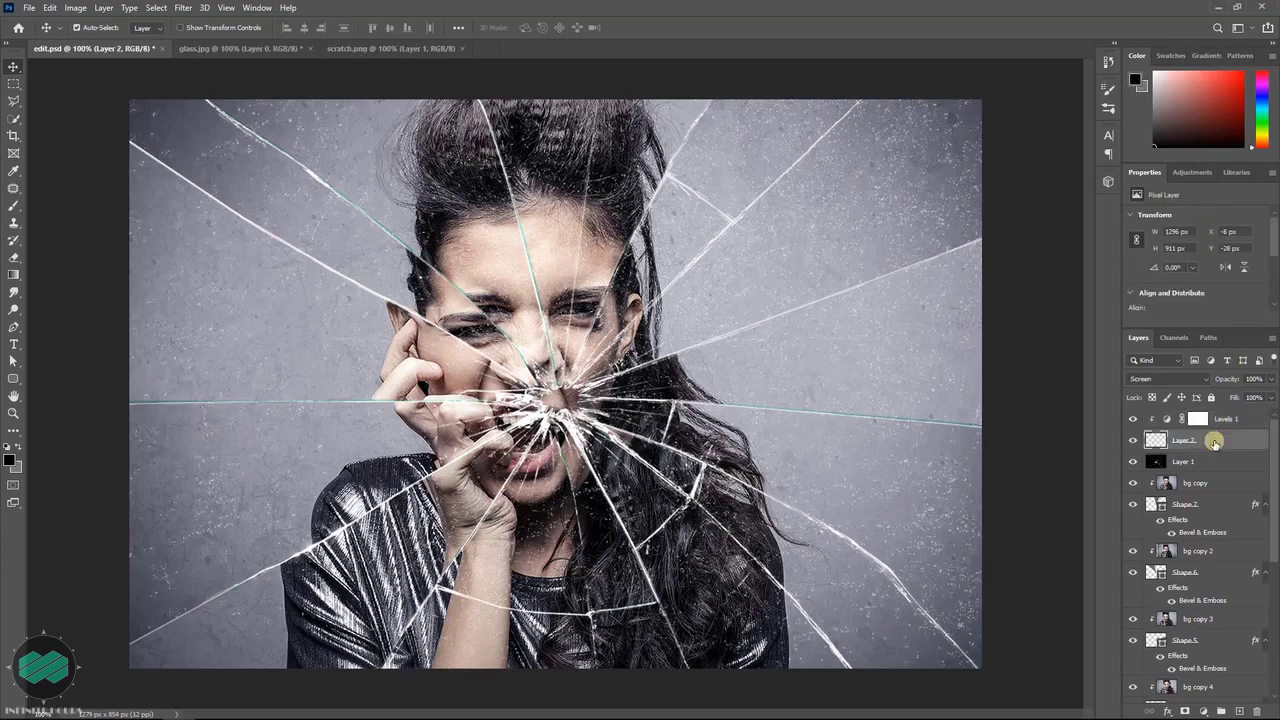
{"action": "left_click", "coordinate": [1182, 712]}
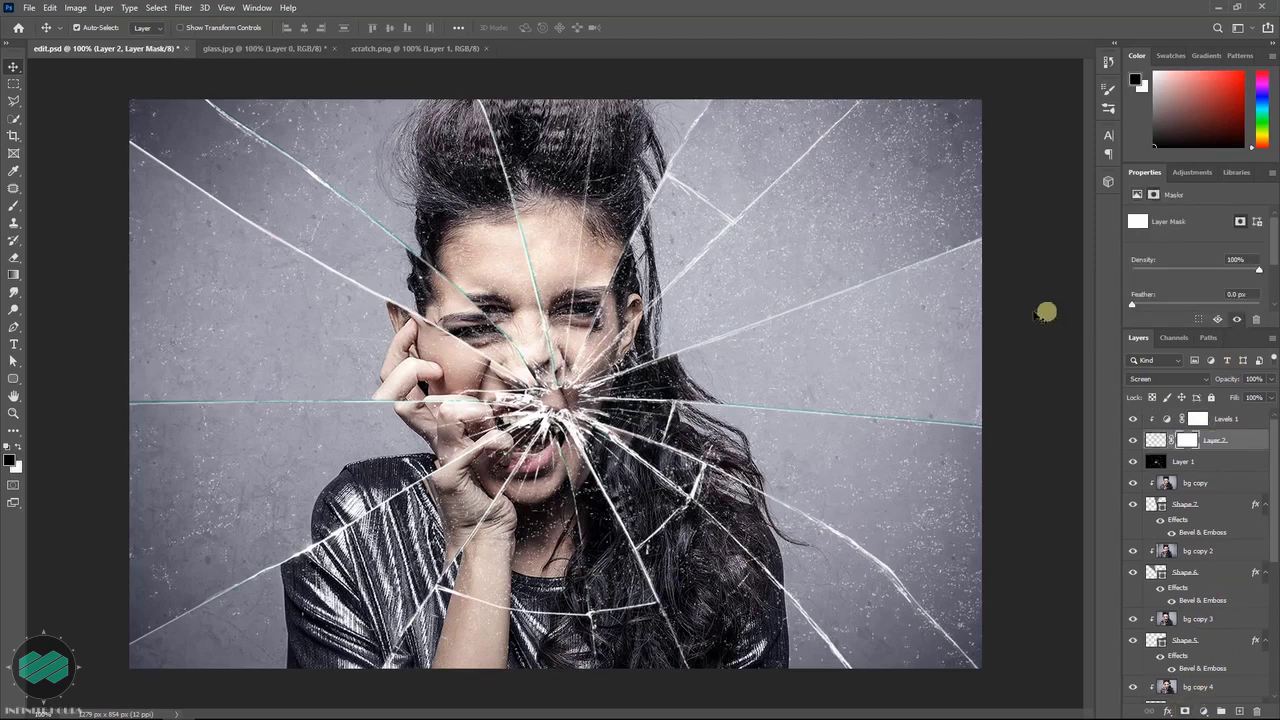
{"action": "key", "text": "b"}
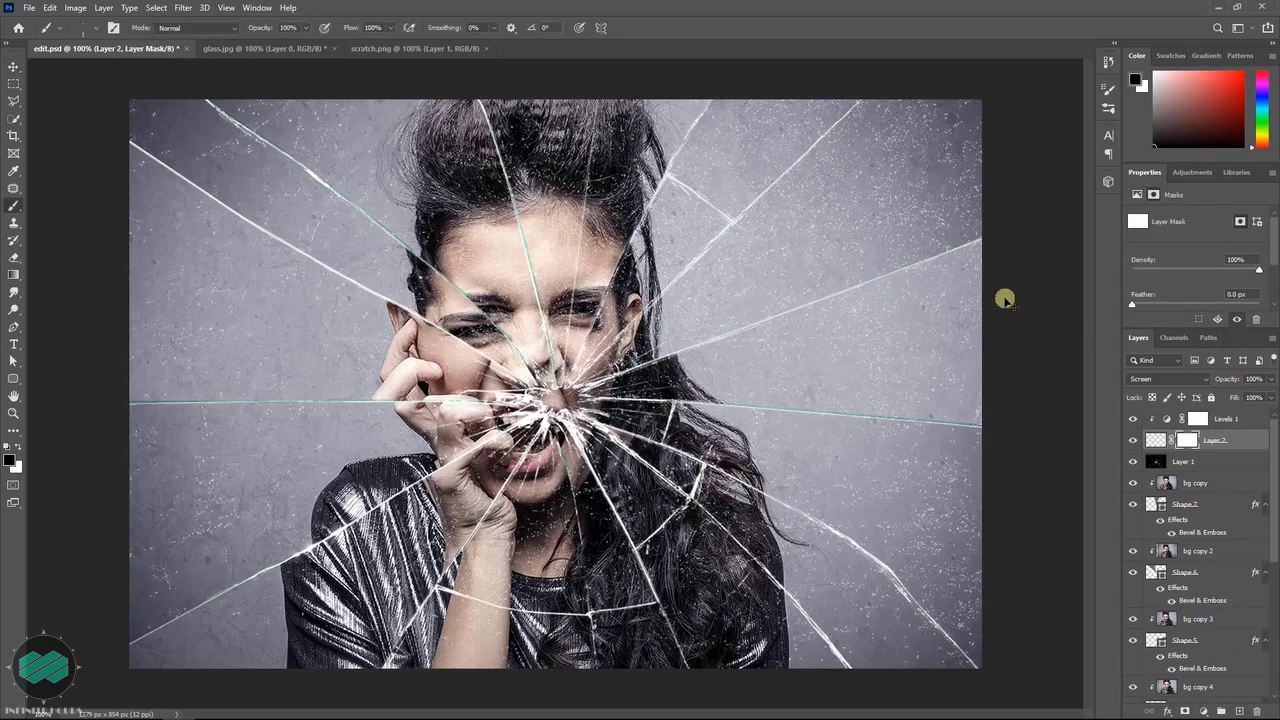
{"action": "right_click", "coordinate": [886, 252]}
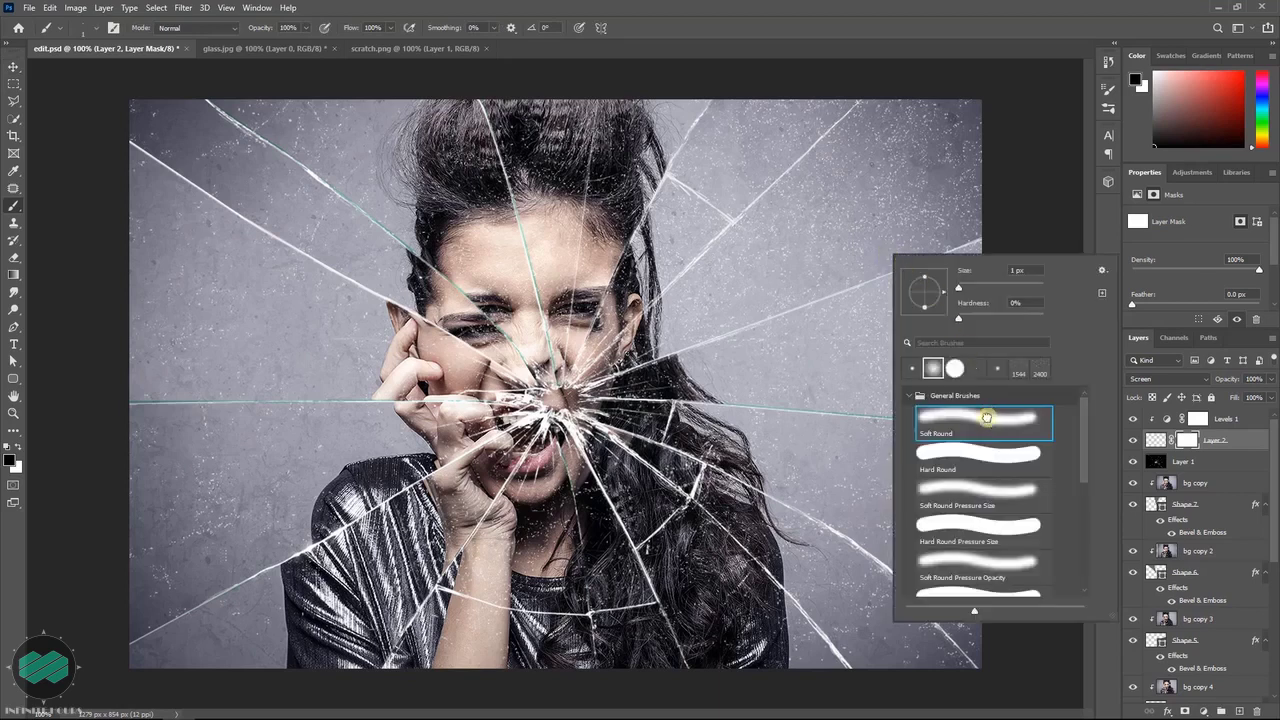
{"action": "left_click", "coordinate": [1020, 190]}
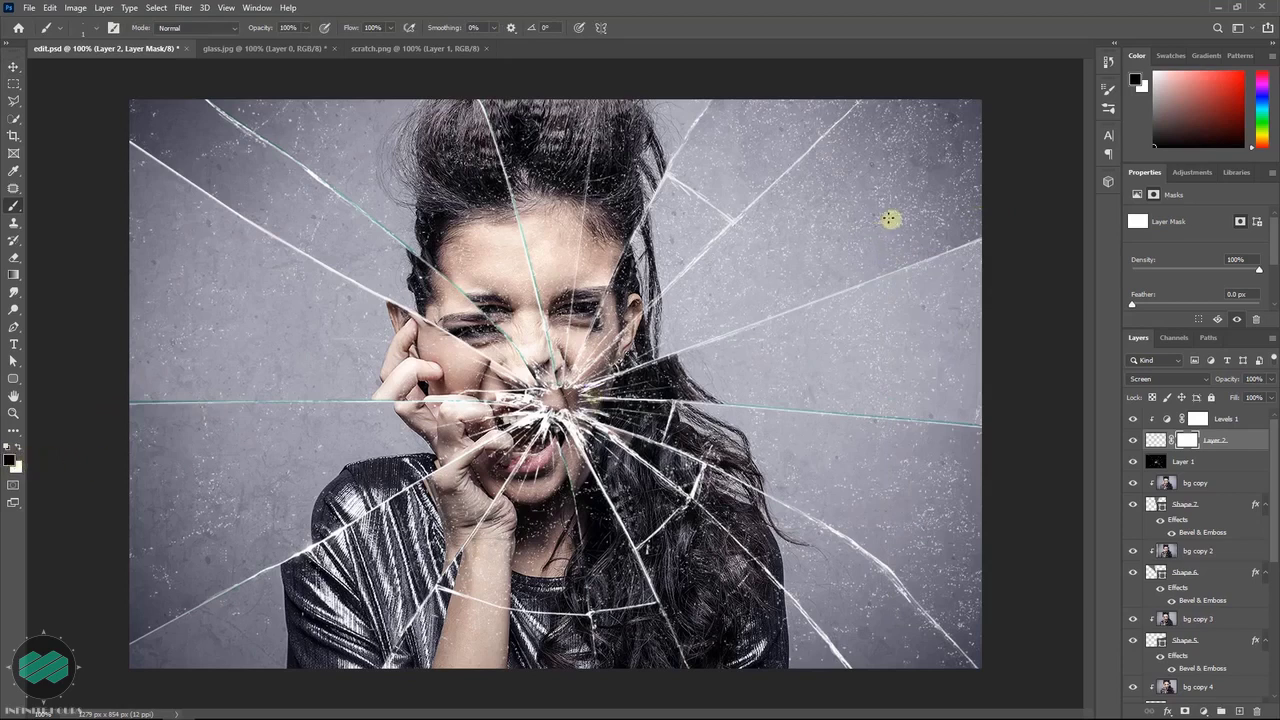
{"action": "left_click_drag", "start_coordinate": [867, 221], "coordinate": [955, 234]}
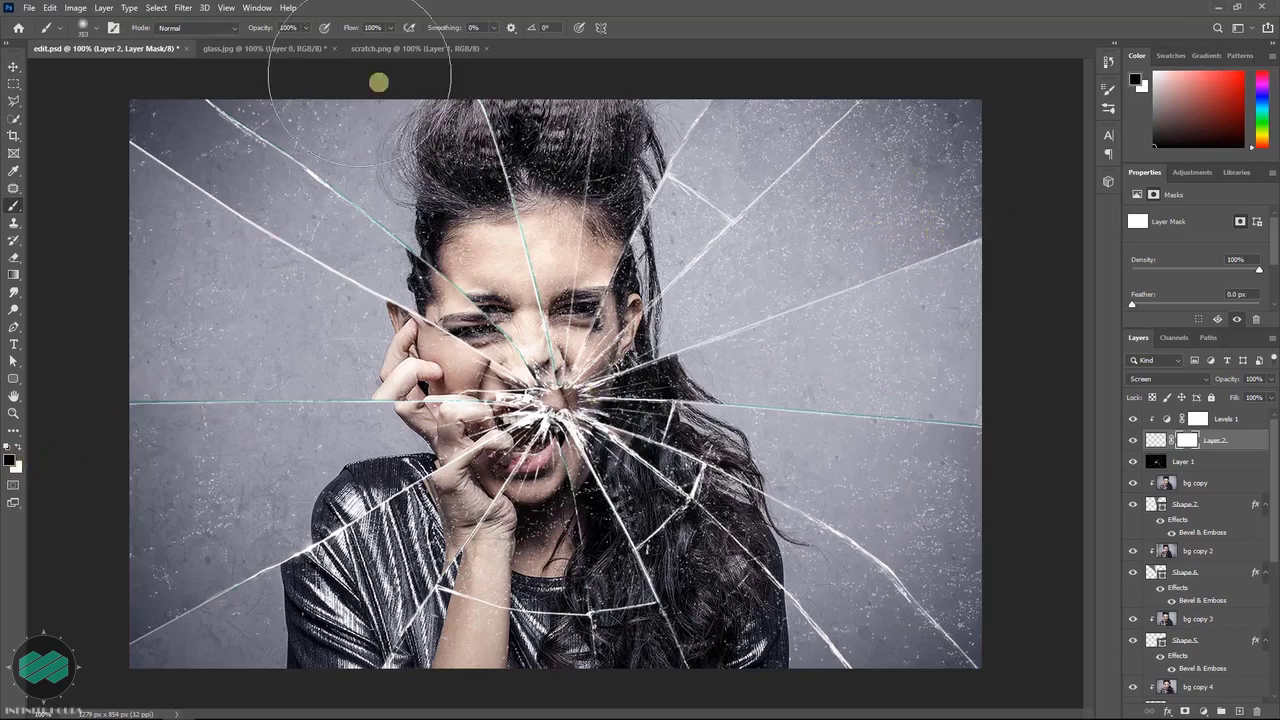
{"action": "left_click_drag", "start_coordinate": [259, 30], "coordinate": [245, 30]}
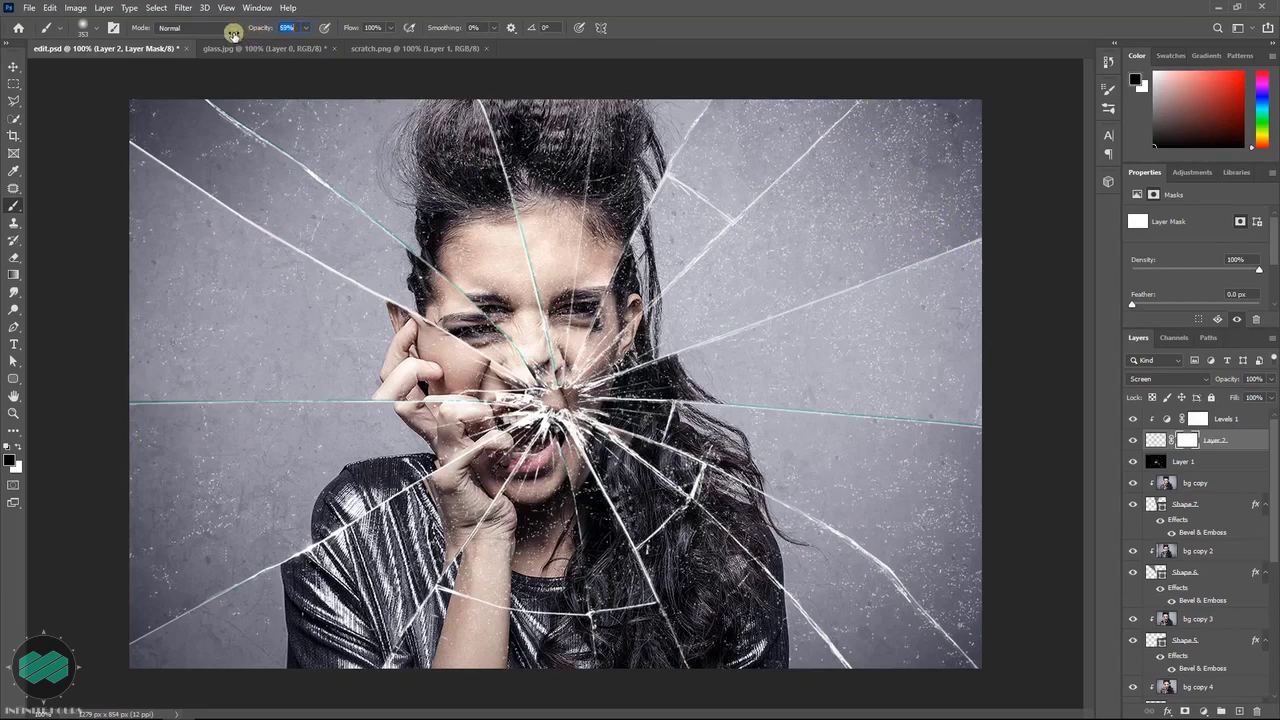
{"action": "mouse_move", "coordinate": [794, 229]}
{"action": "left_mouse_down"}
{"action": "mouse_move", "coordinate": [920, 186]}
{"action": "mouse_move", "coordinate": [930, 170]}
{"action": "left_mouse_up"}
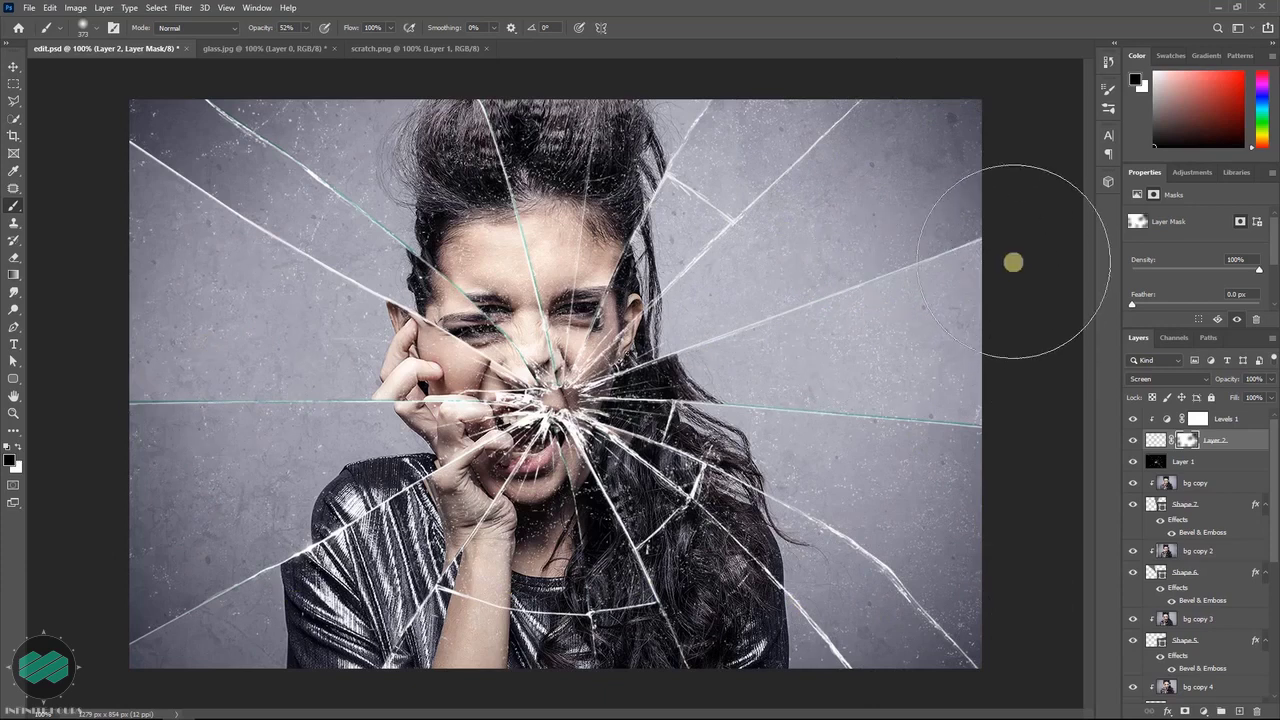
{"action": "key", "text": "v"}
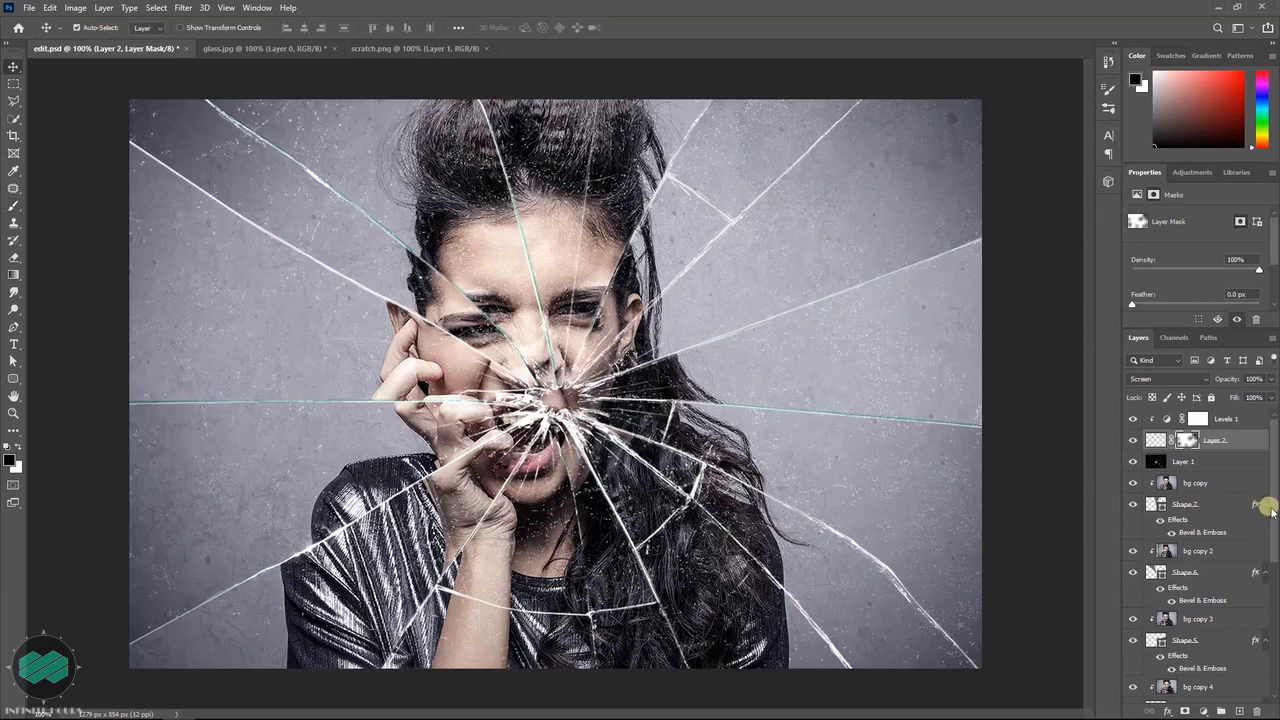
{"action": "left_click_drag", "start_coordinate": [1269, 512], "coordinate": [1274, 672]}
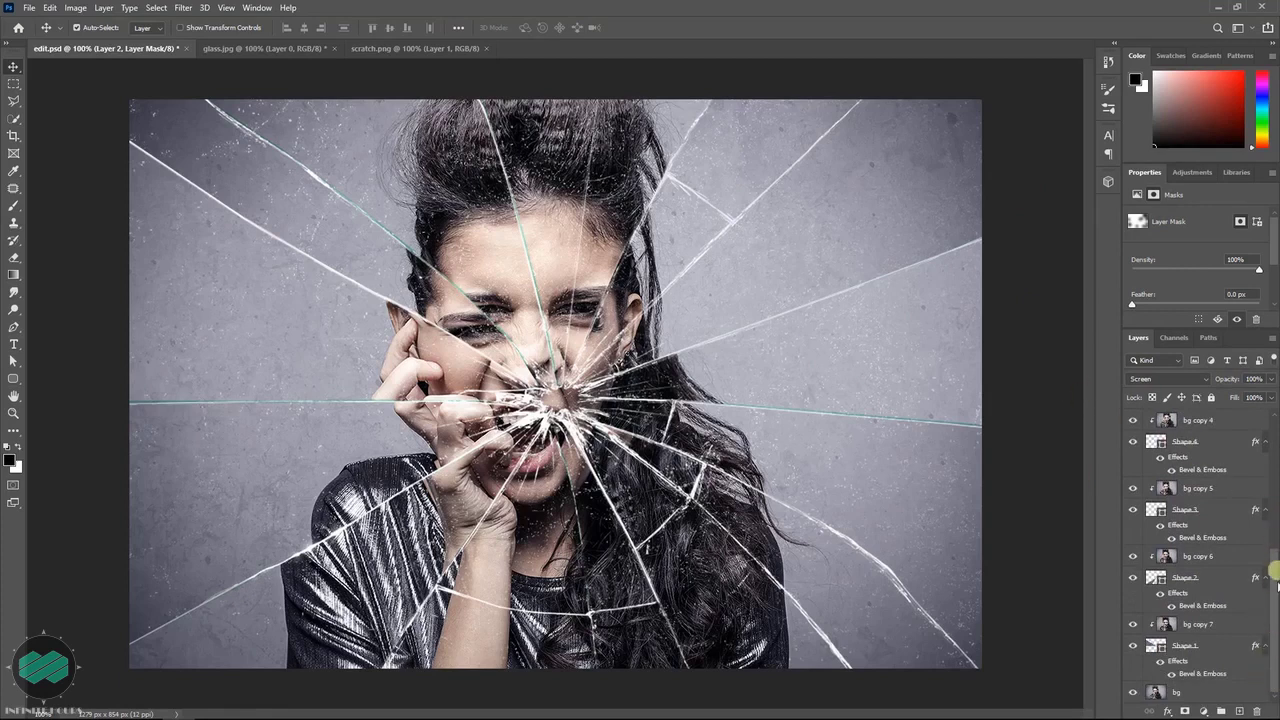
Step: Stamp all layers from bg to Levels 1 into a new merged Layer 3
{"action": "left_click", "coordinate": [1207, 692]}
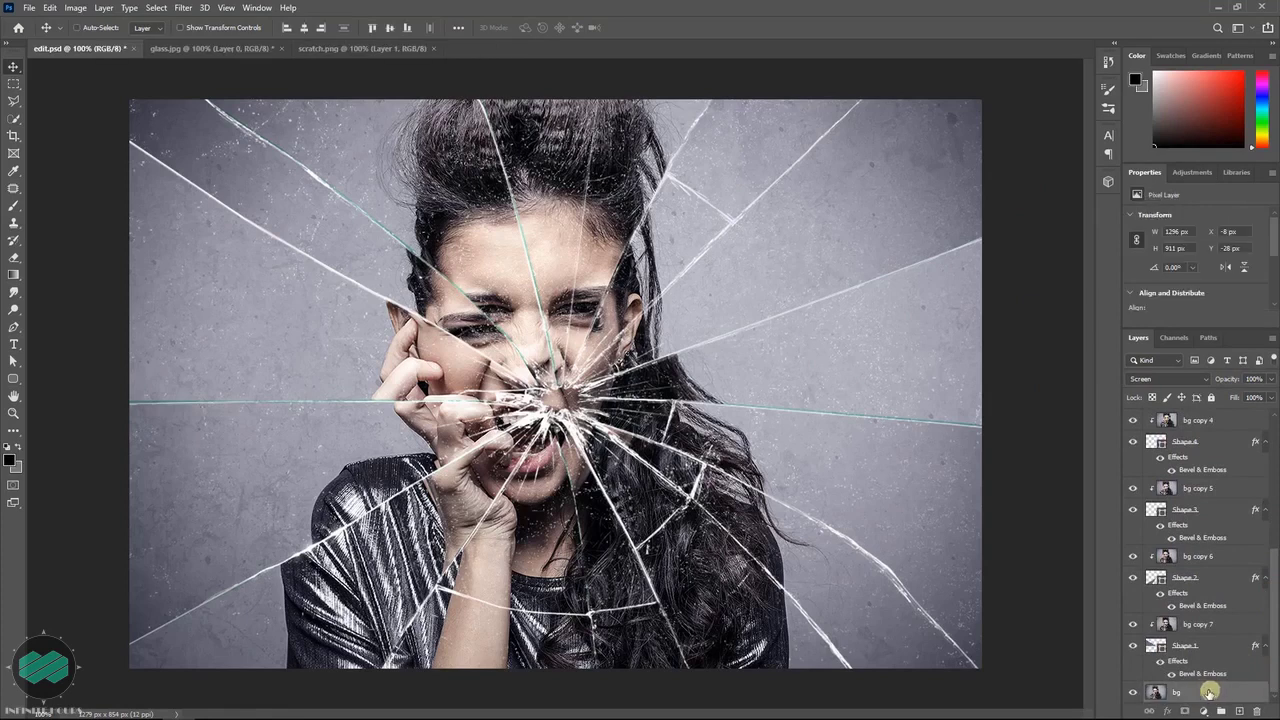
{"action": "left_click_drag", "start_coordinate": [1274, 668], "coordinate": [1275, 525]}
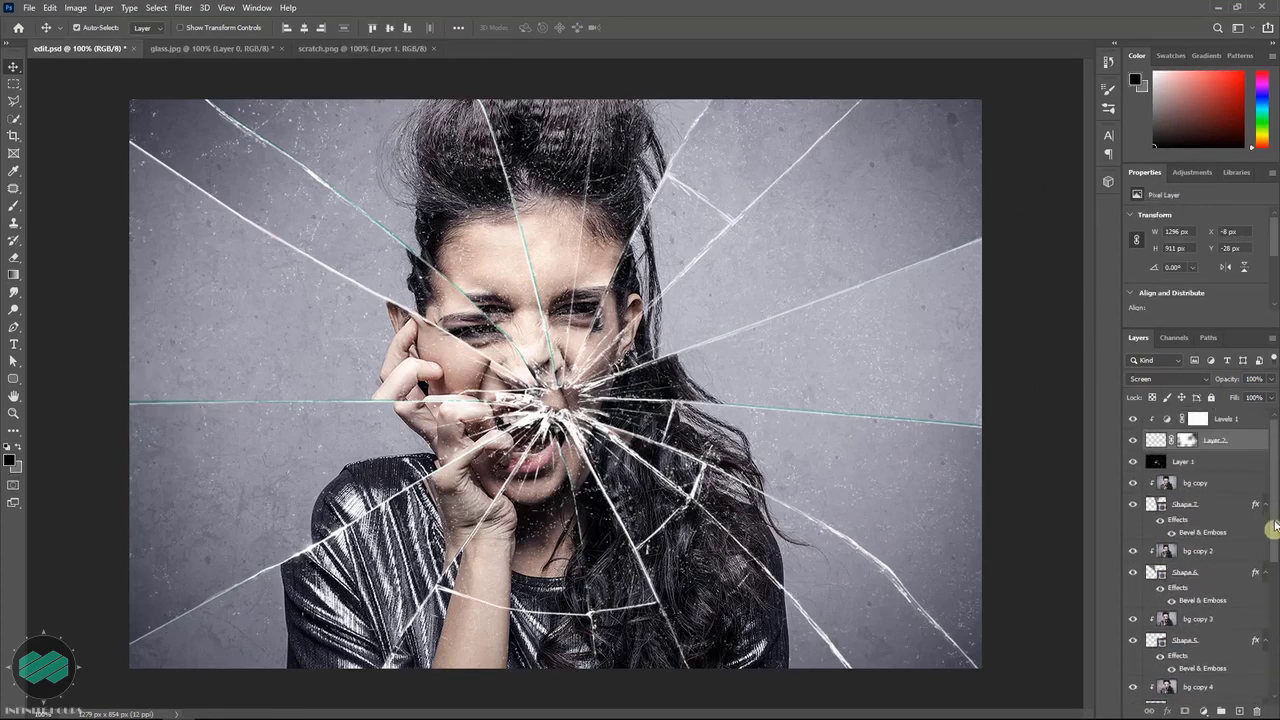
{"action": "left_click", "coordinate": [1250, 424], "text": "shift"}
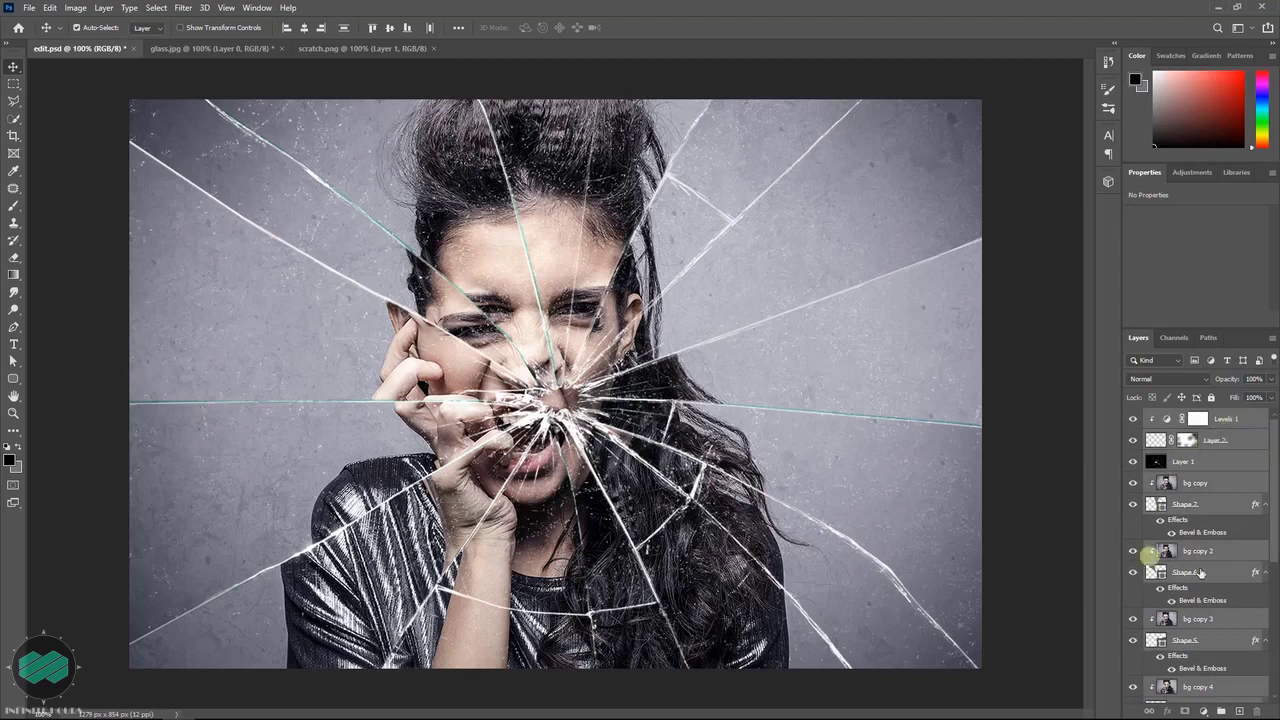
{"action": "left_click_drag", "start_coordinate": [1275, 486], "coordinate": [1275, 451]}
{"action": "key", "text": "ctrl+shift+alt+n"}
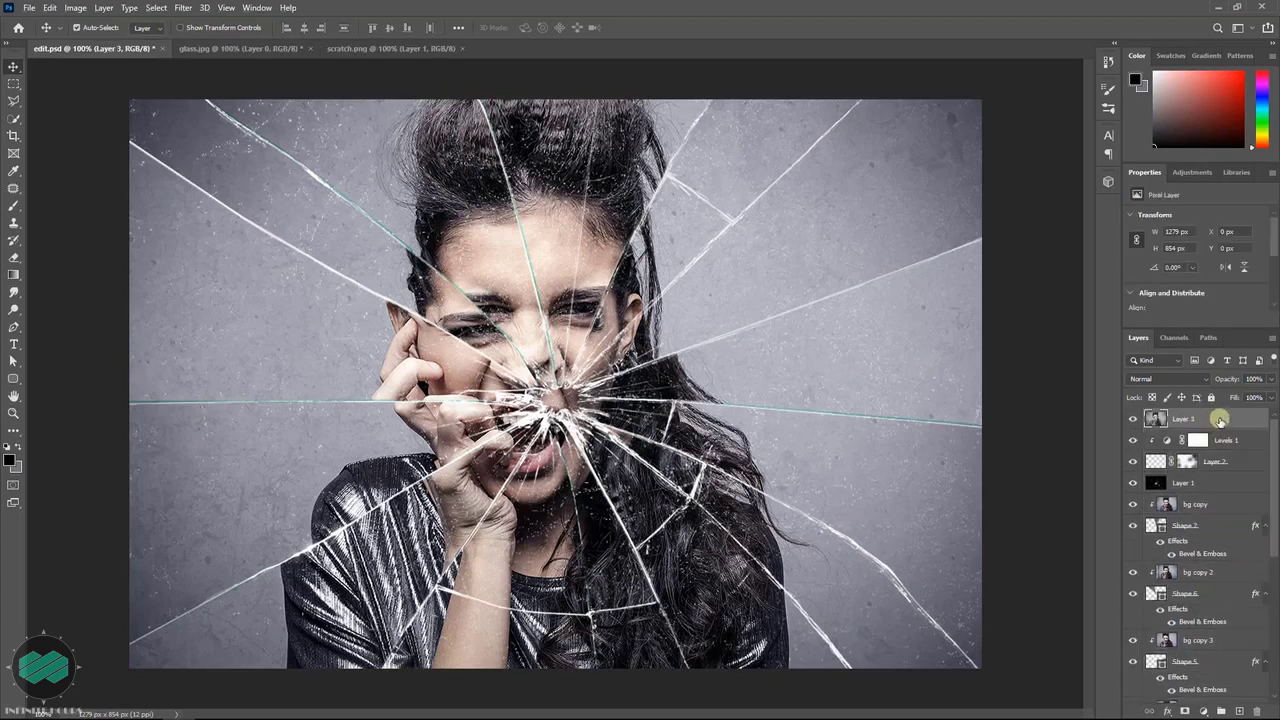
Step: Hide the layers beneath Layer 3, keeping the merged layer visible
{"action": "left_click_drag", "start_coordinate": [1129, 438], "coordinate": [1273, 430]}
{"action": "left_click", "coordinate": [1133, 420]}
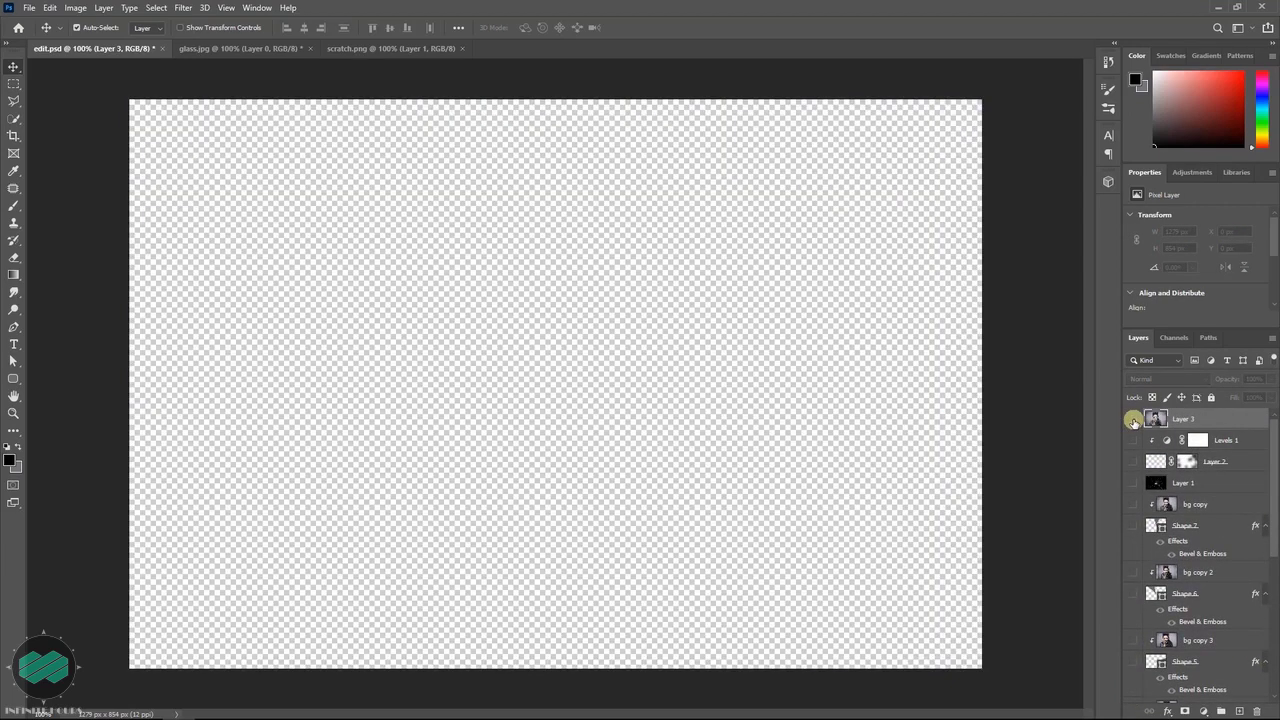
{"action": "left_click", "coordinate": [1133, 420]}
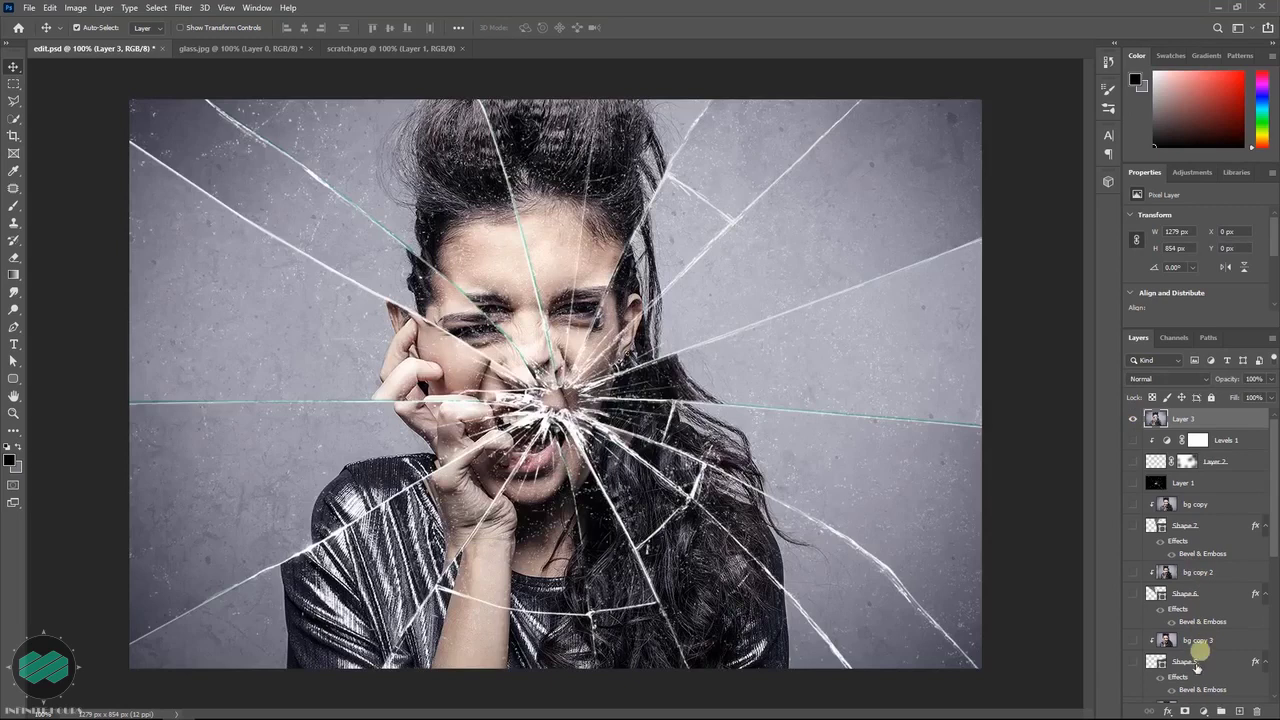
Step: Add a Color Balance adjustment and shift the midtones toward blue and red for purple
{"action": "left_click", "coordinate": [1205, 712]}
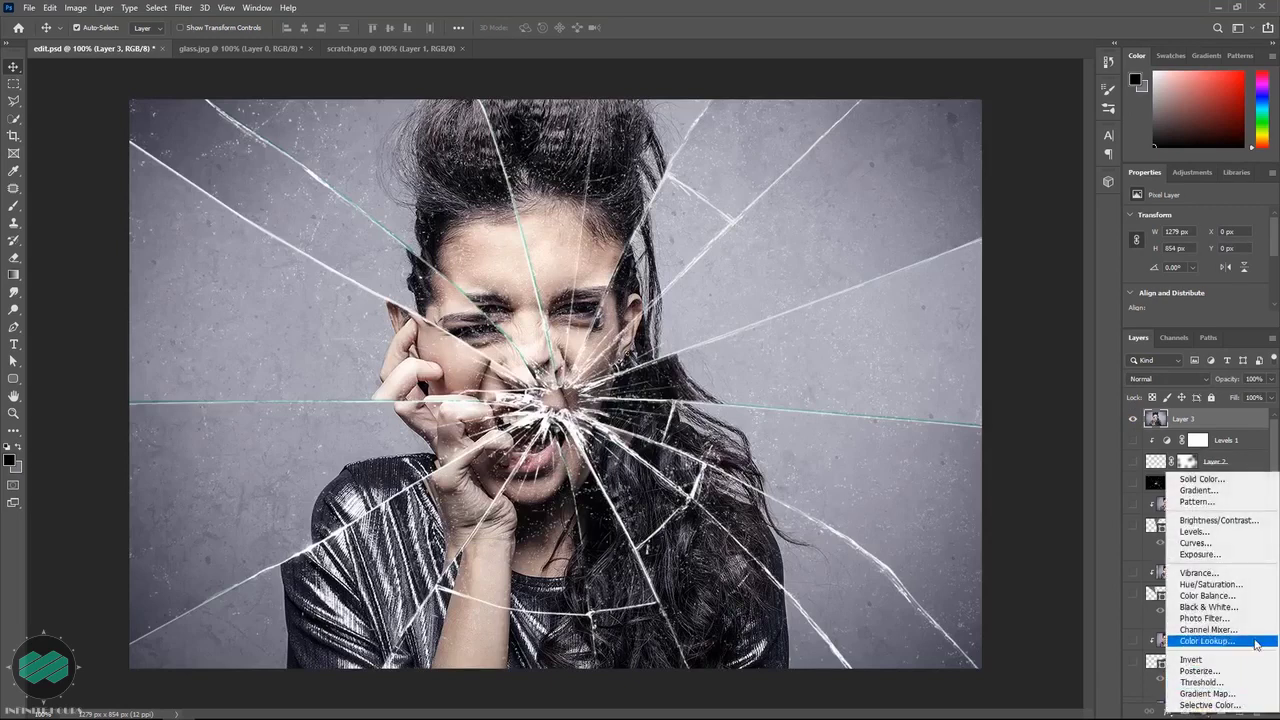
{"action": "left_click", "coordinate": [1238, 597]}
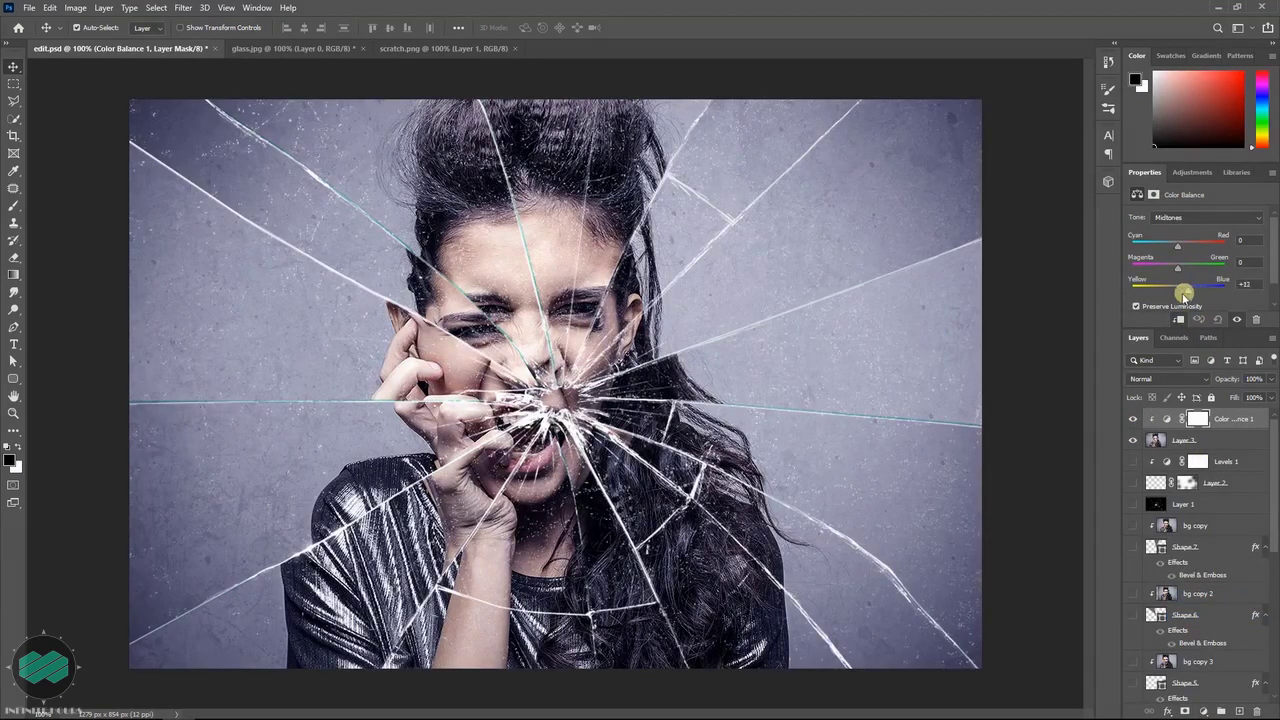
{"action": "left_click_drag", "start_coordinate": [1183, 295], "coordinate": [1186, 296]}
{"action": "left_click_drag", "start_coordinate": [1181, 251], "coordinate": [1186, 295]}
Step: Adjust the Shadows, then nudge Highlights Cyan–Red to +3
{"action": "left_click", "coordinate": [1184, 219]}
{"action": "left_click", "coordinate": [1185, 230]}
{"action": "left_click", "coordinate": [1195, 217]}
{"action": "left_click", "coordinate": [1180, 251]}
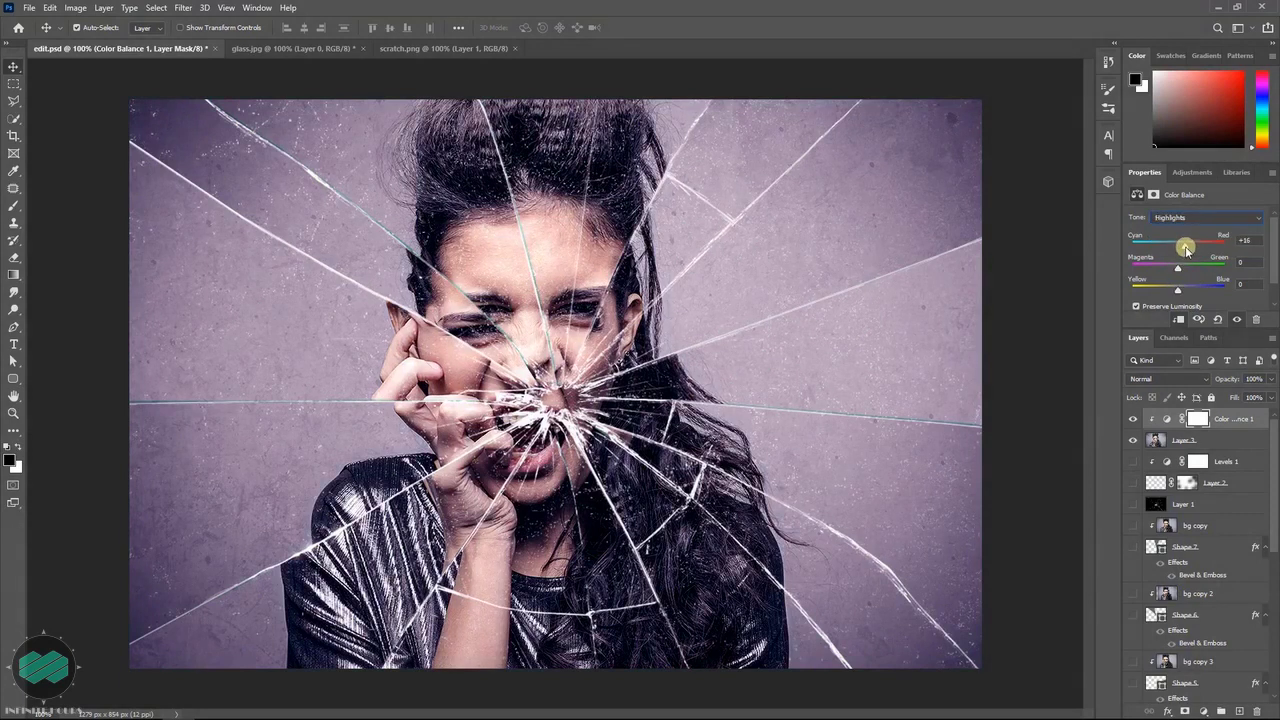
{"action": "left_click_drag", "start_coordinate": [1179, 250], "coordinate": [1181, 252]}
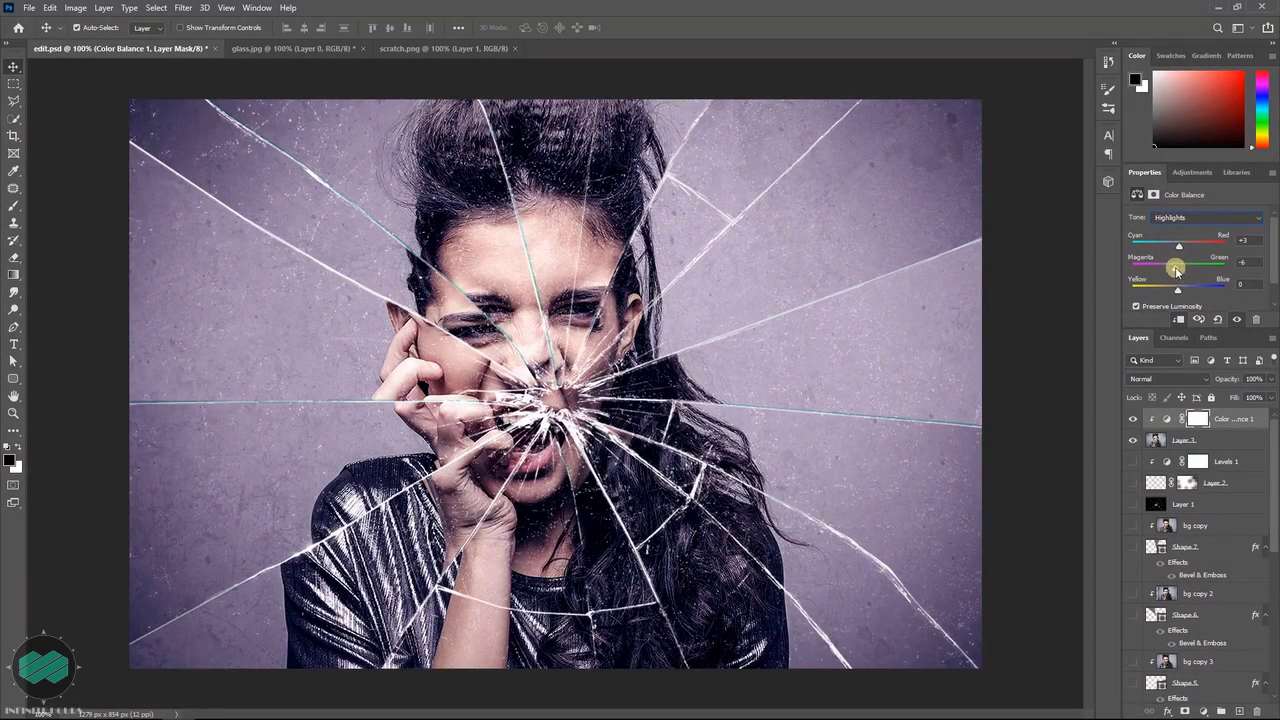